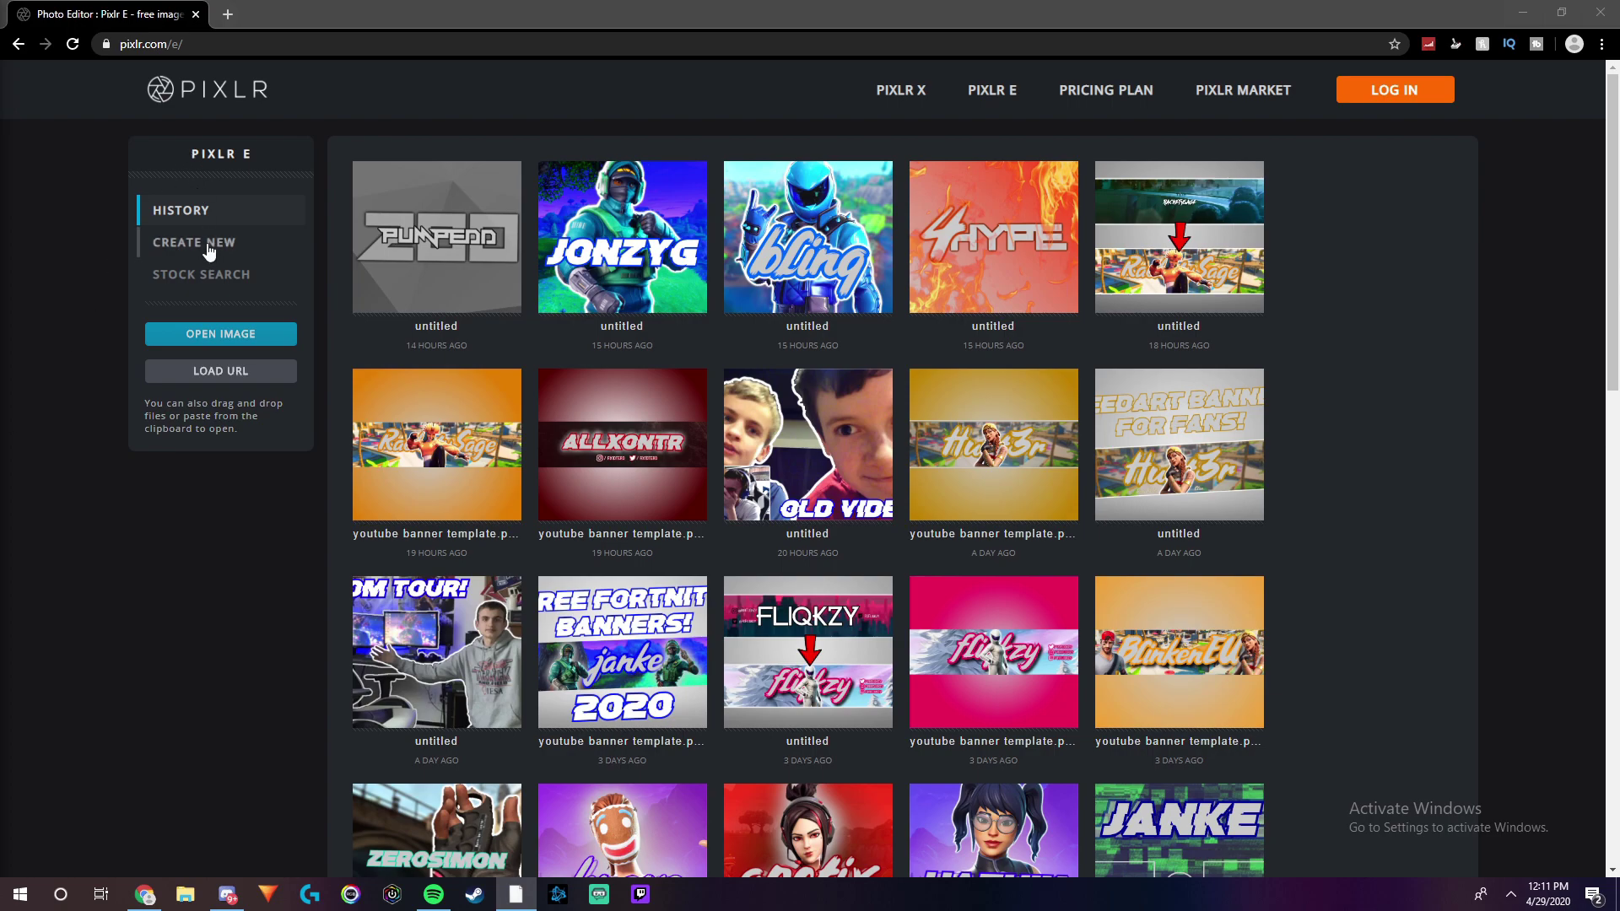
Create a new image from the Full HD 1920x1080 preset in Pixlr E
click(184, 44)
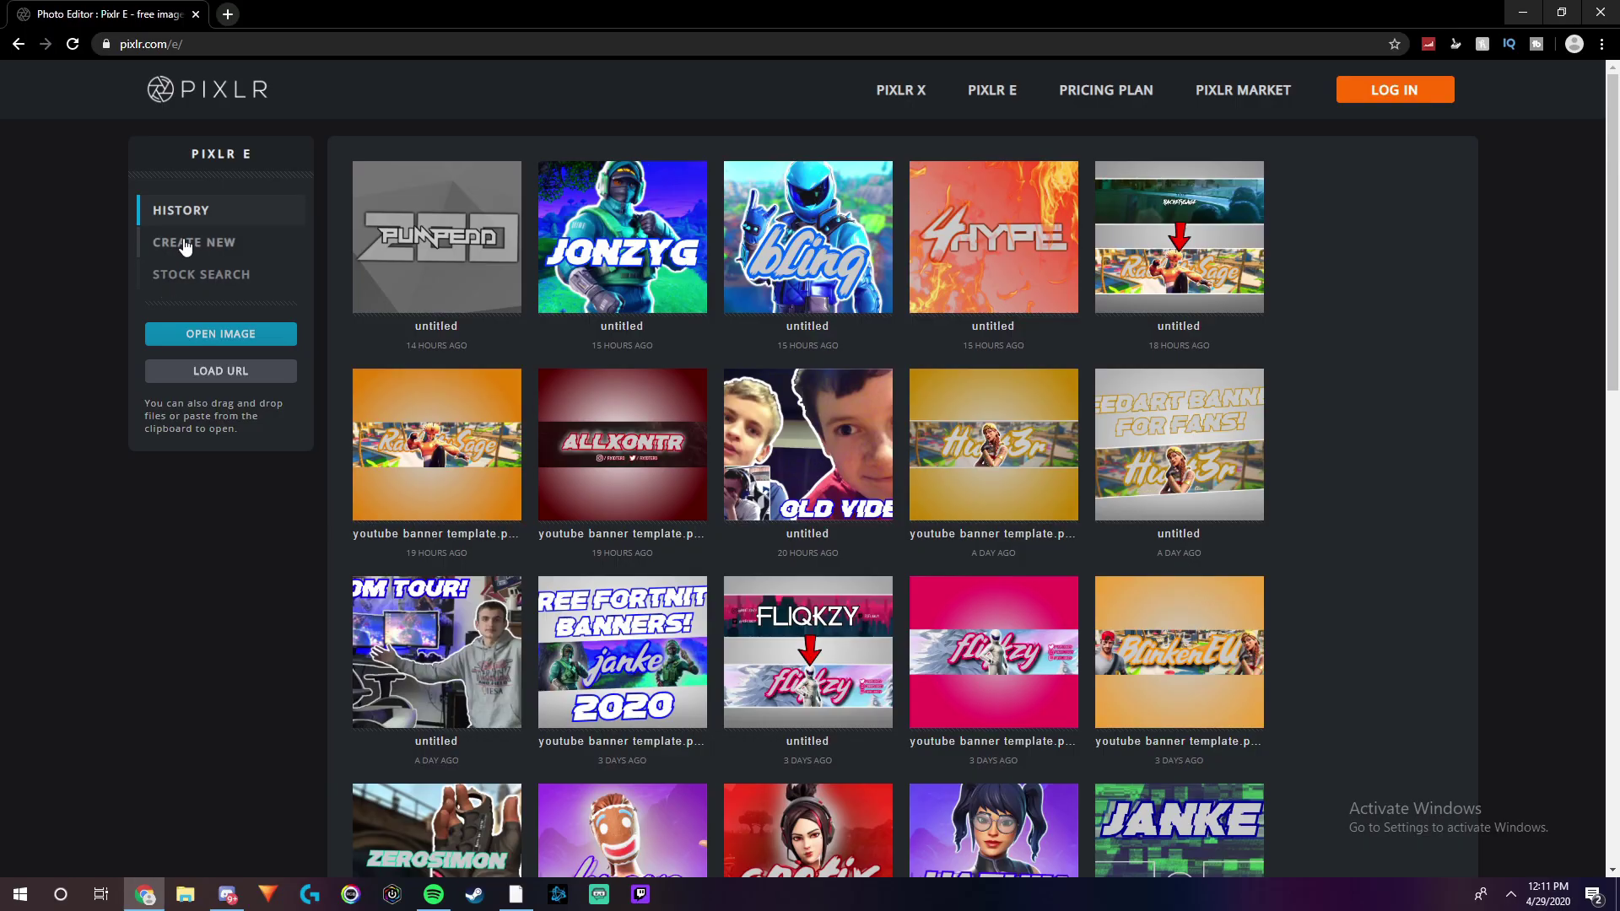
click(186, 244)
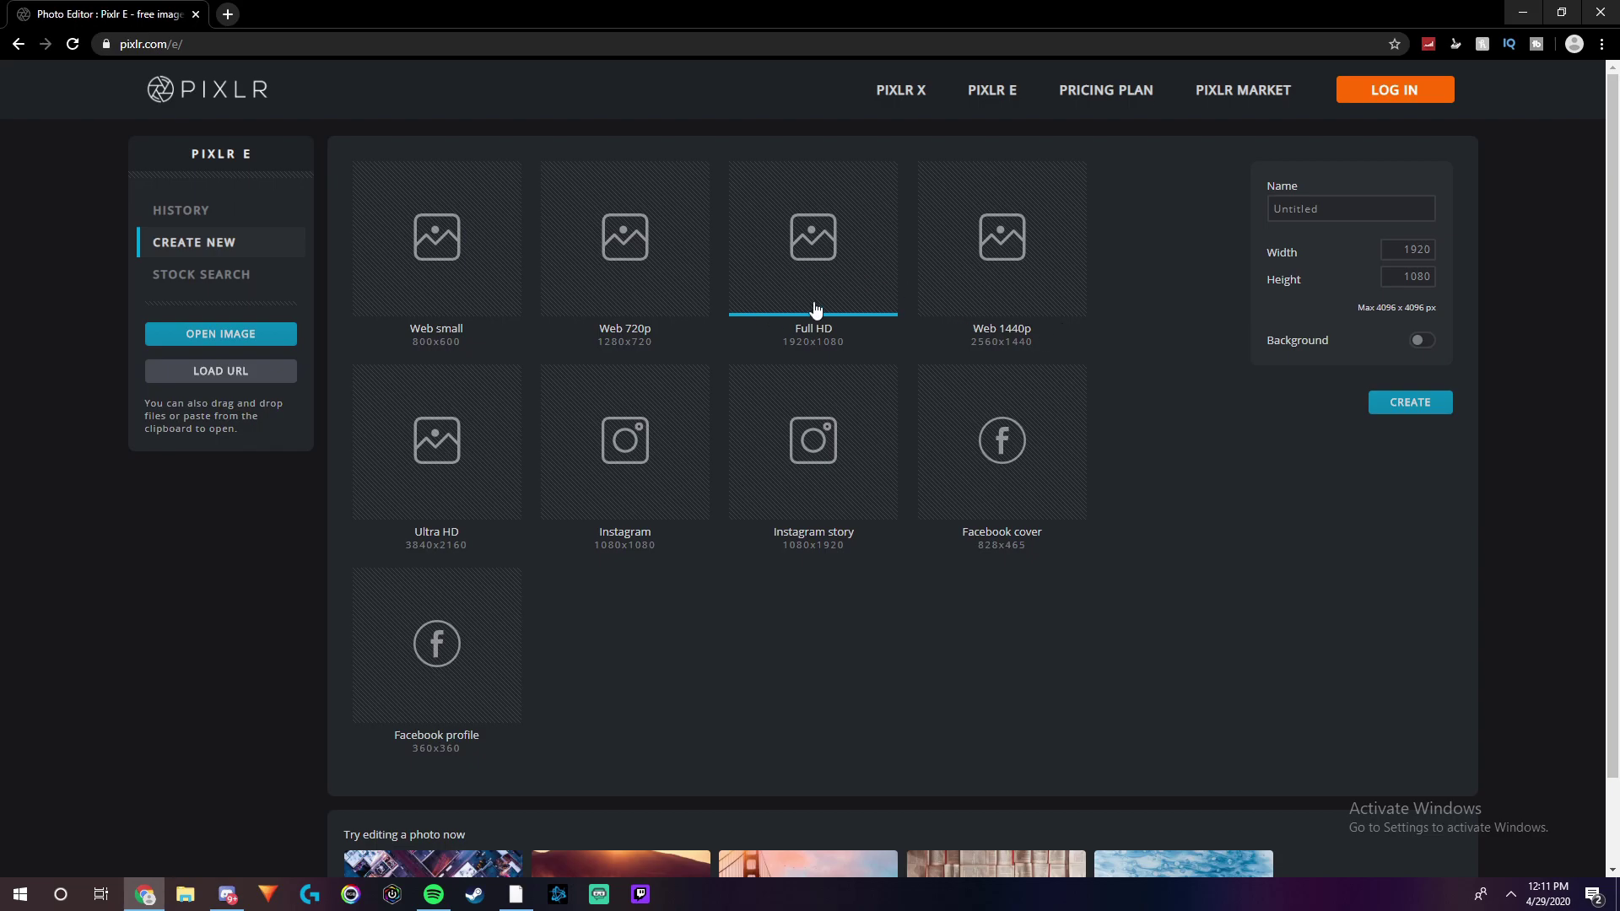
click(1429, 404)
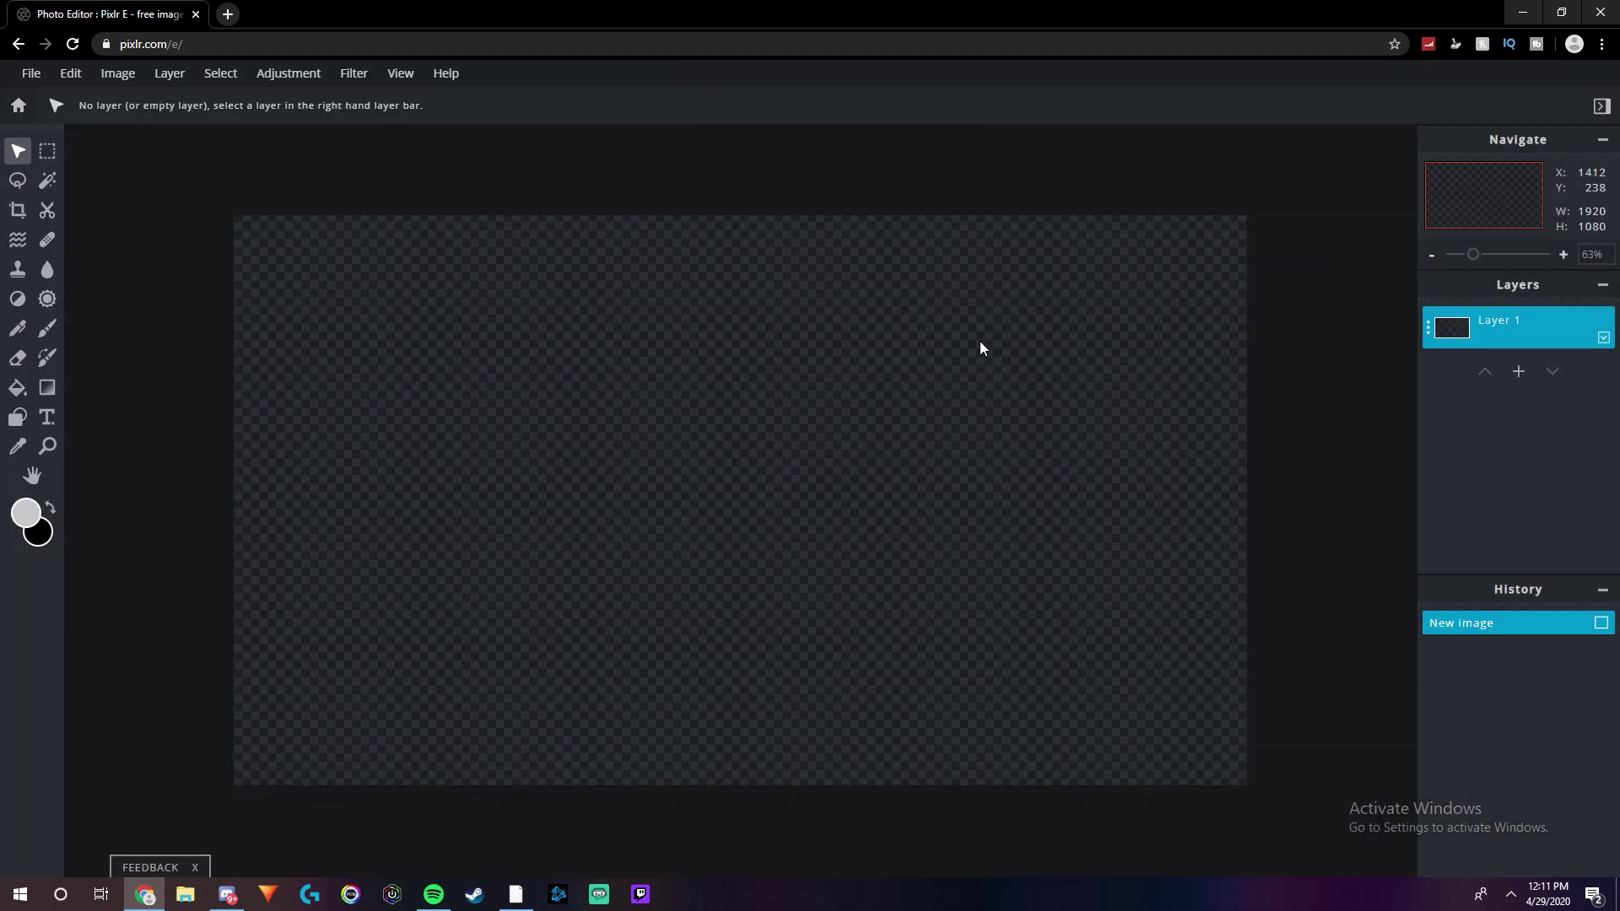
Search Google for 'fortnite map backdrop' and copy the Sweaty Sands preview's image address
click(227, 16)
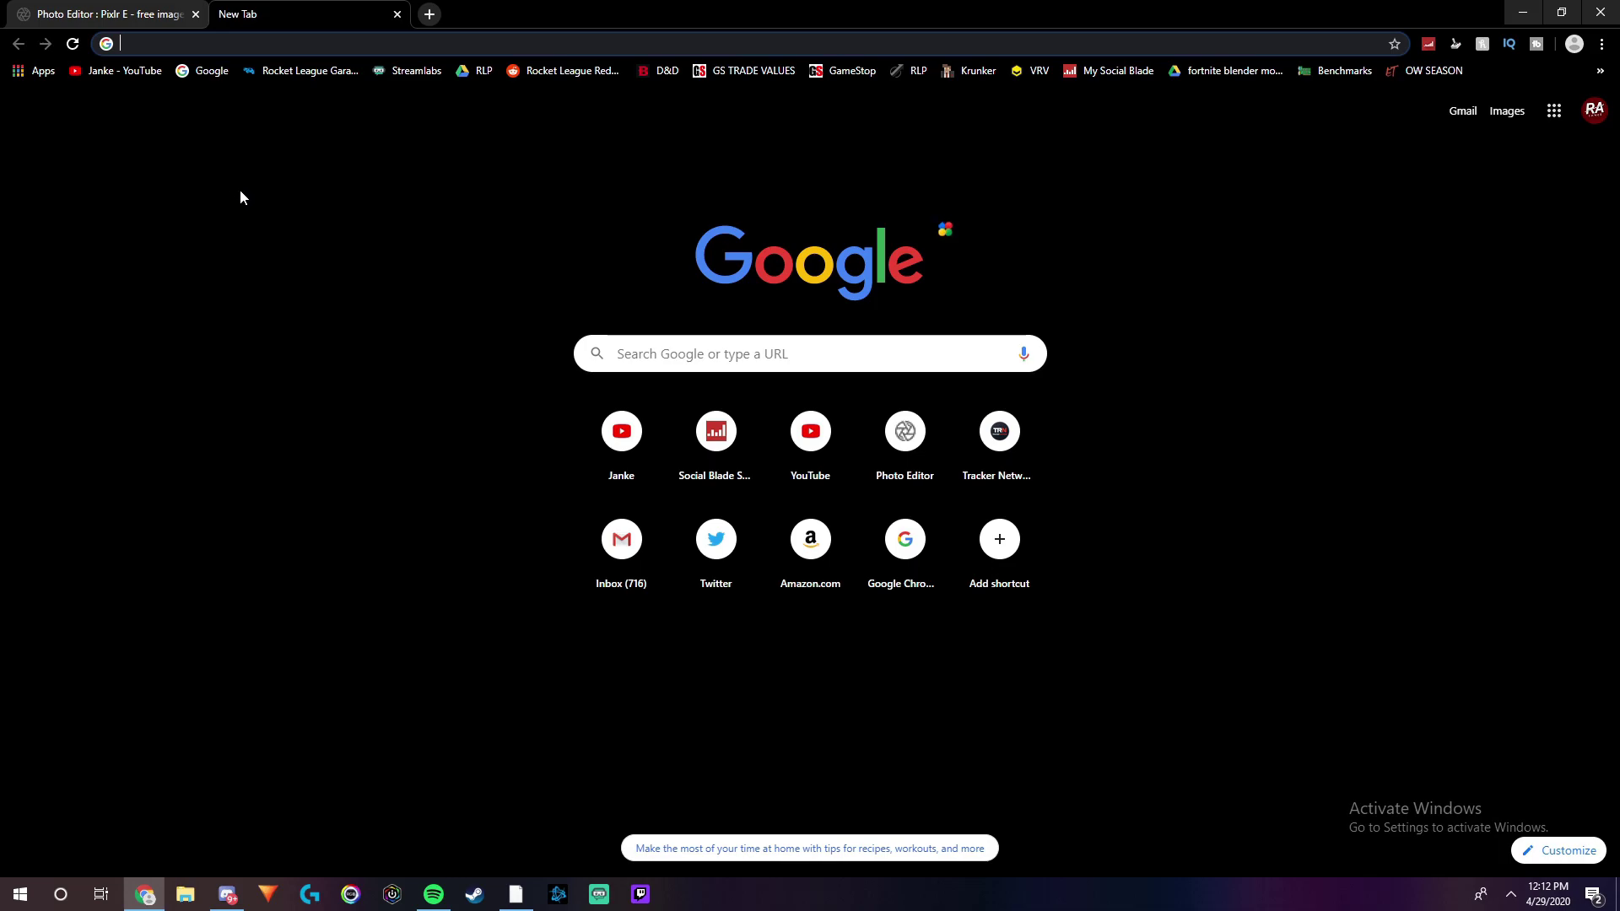
text(fortnite )
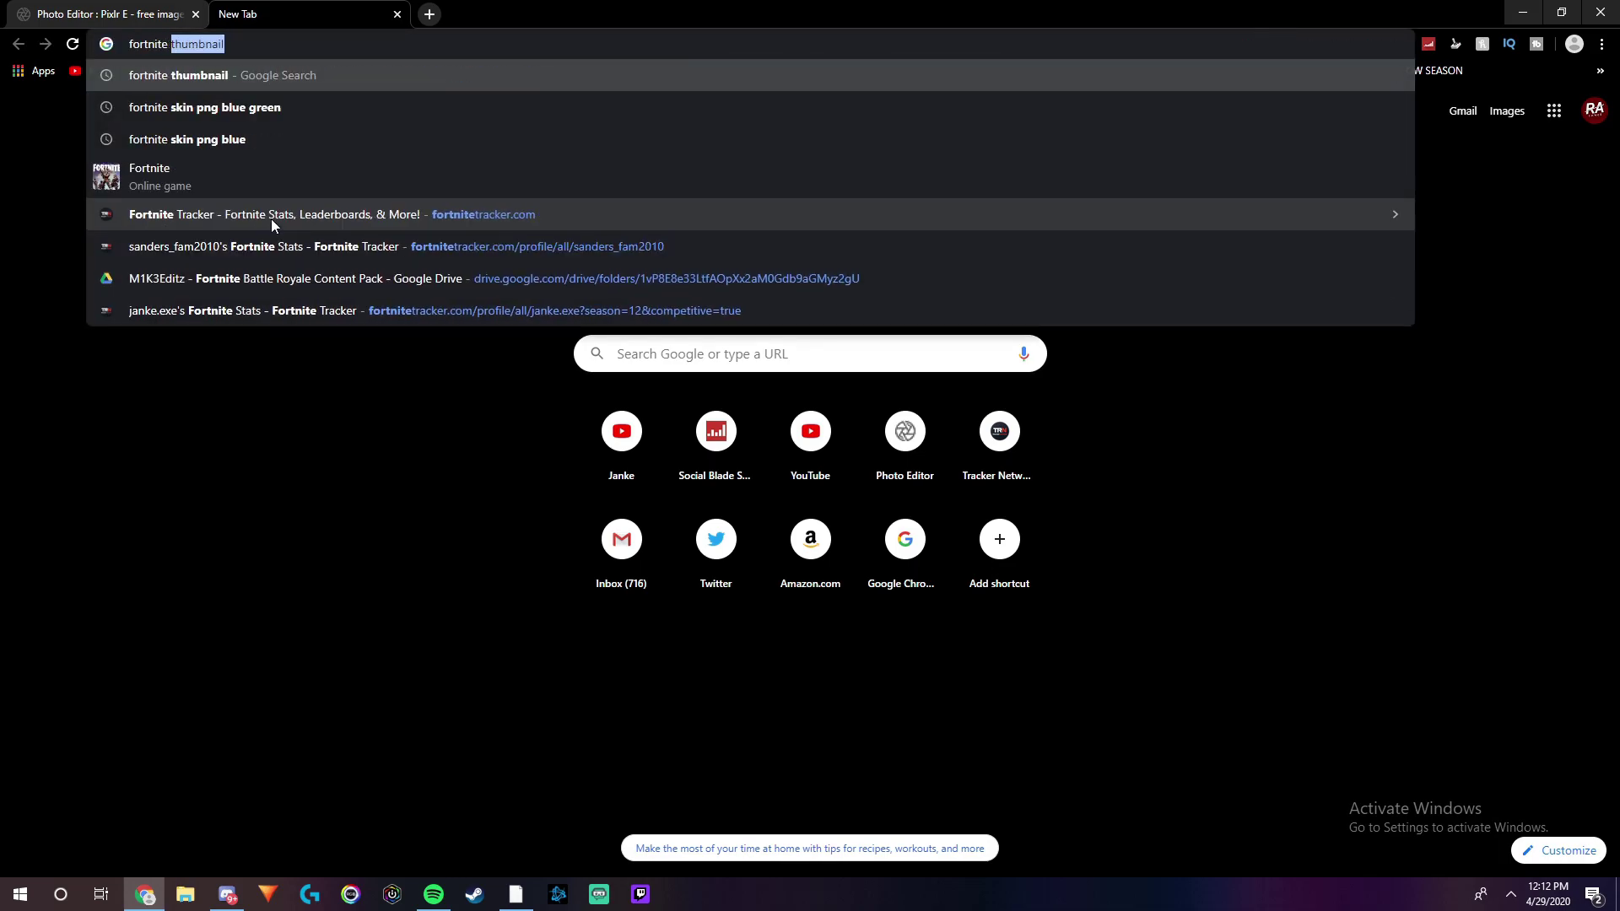
text(map backd)
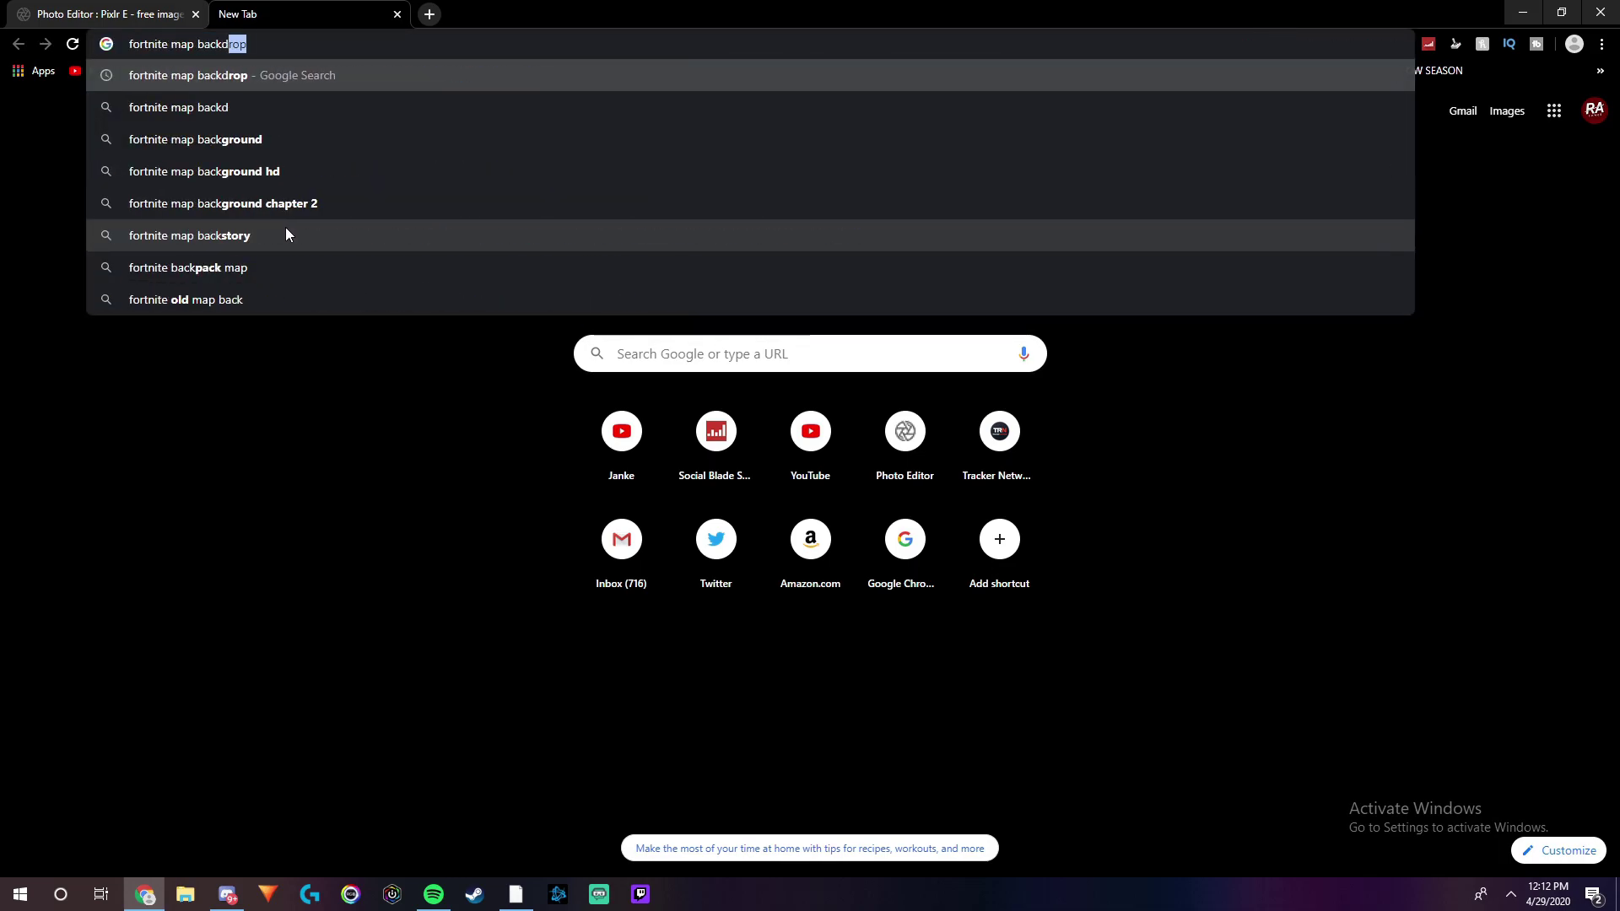
text(rop)
key(Return)
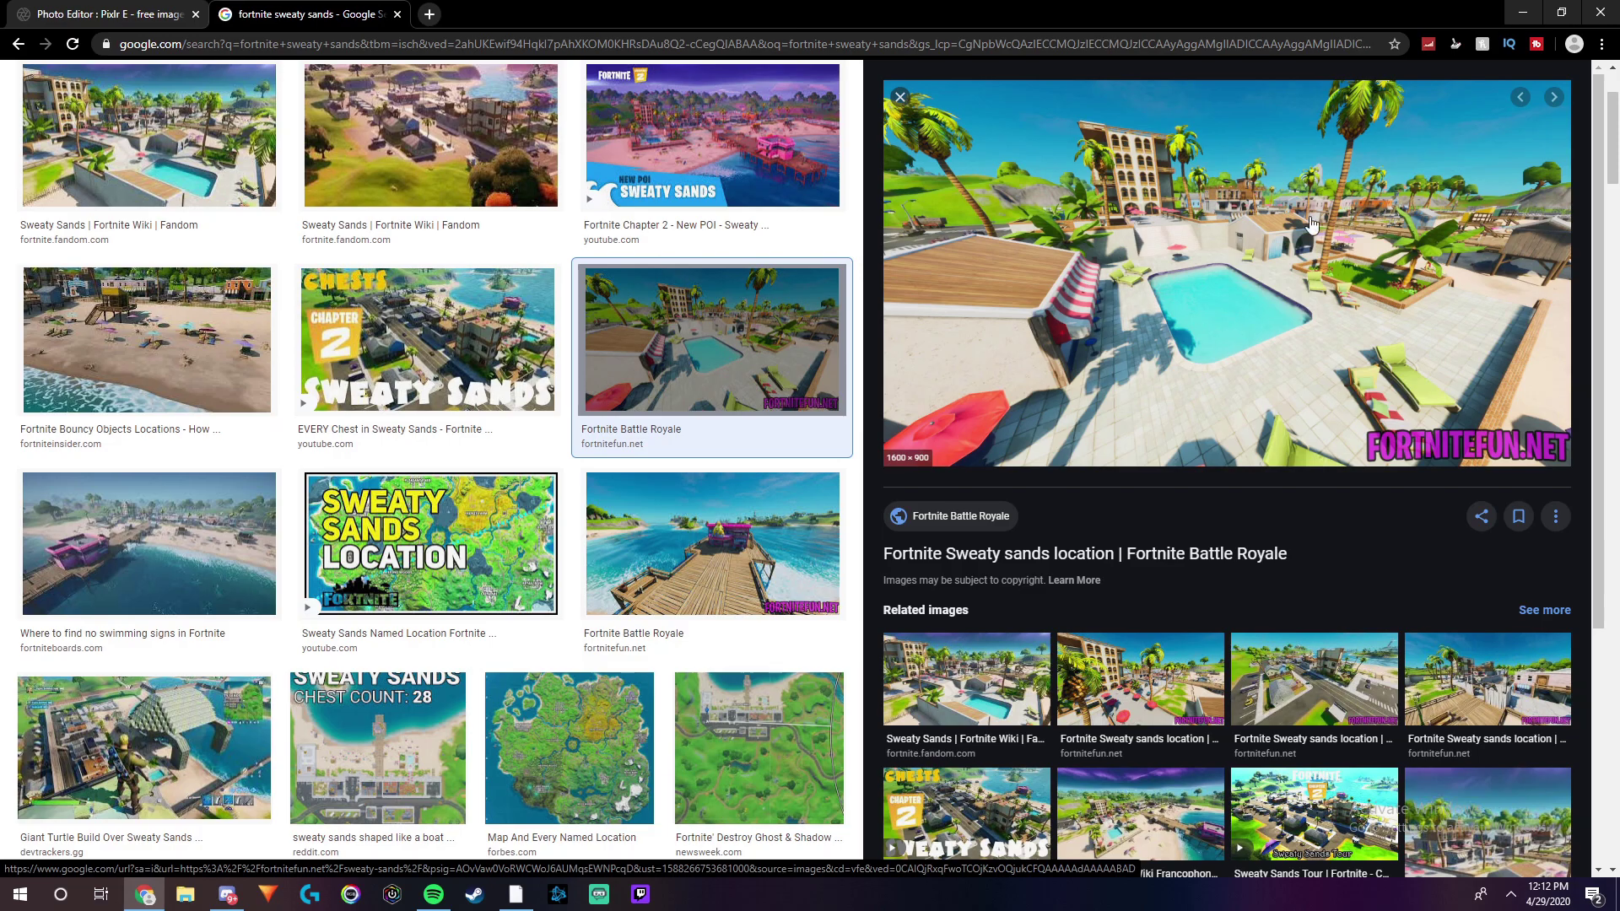
right_click(1230, 245)
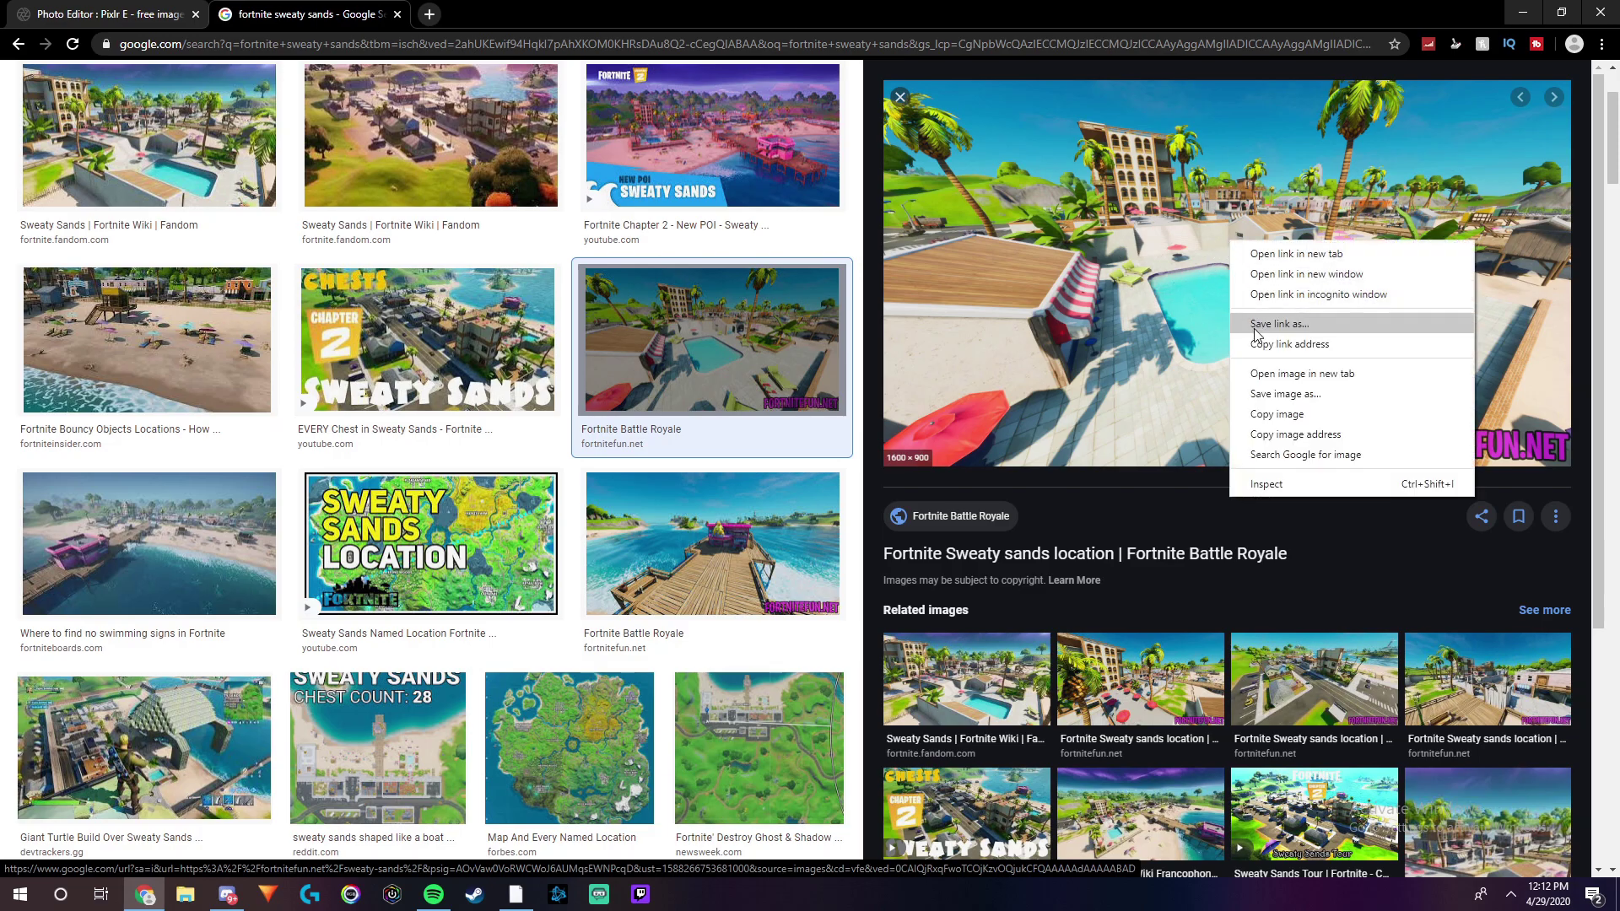
click(1322, 435)
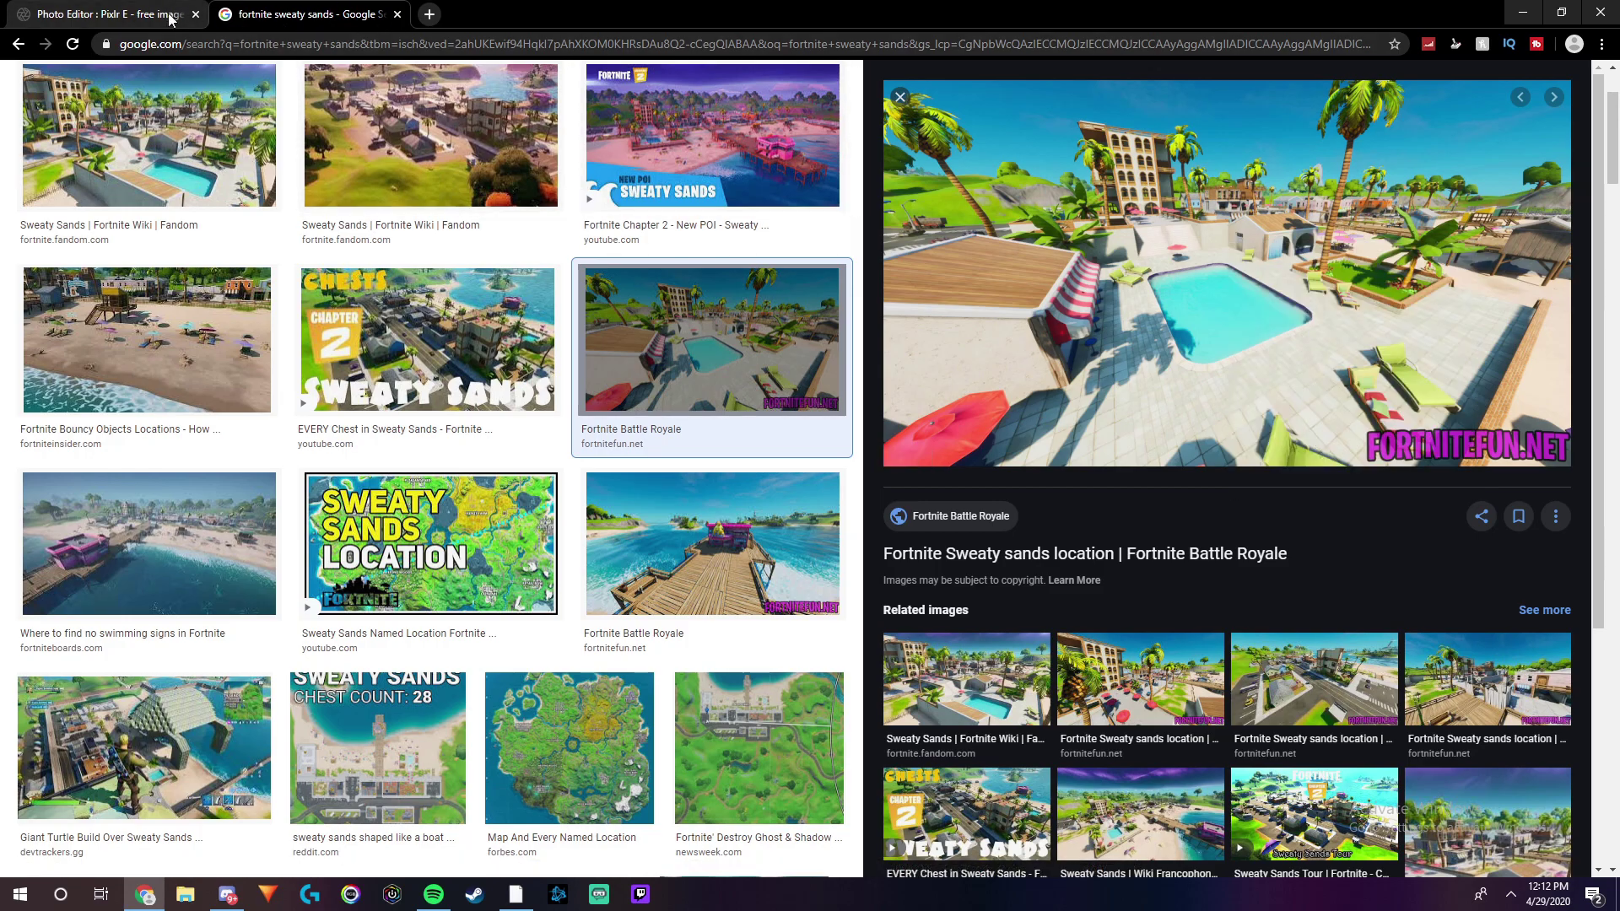
Add the copied Sweaty Sands image address as a new layer via Add URL as layer
click(141, 15)
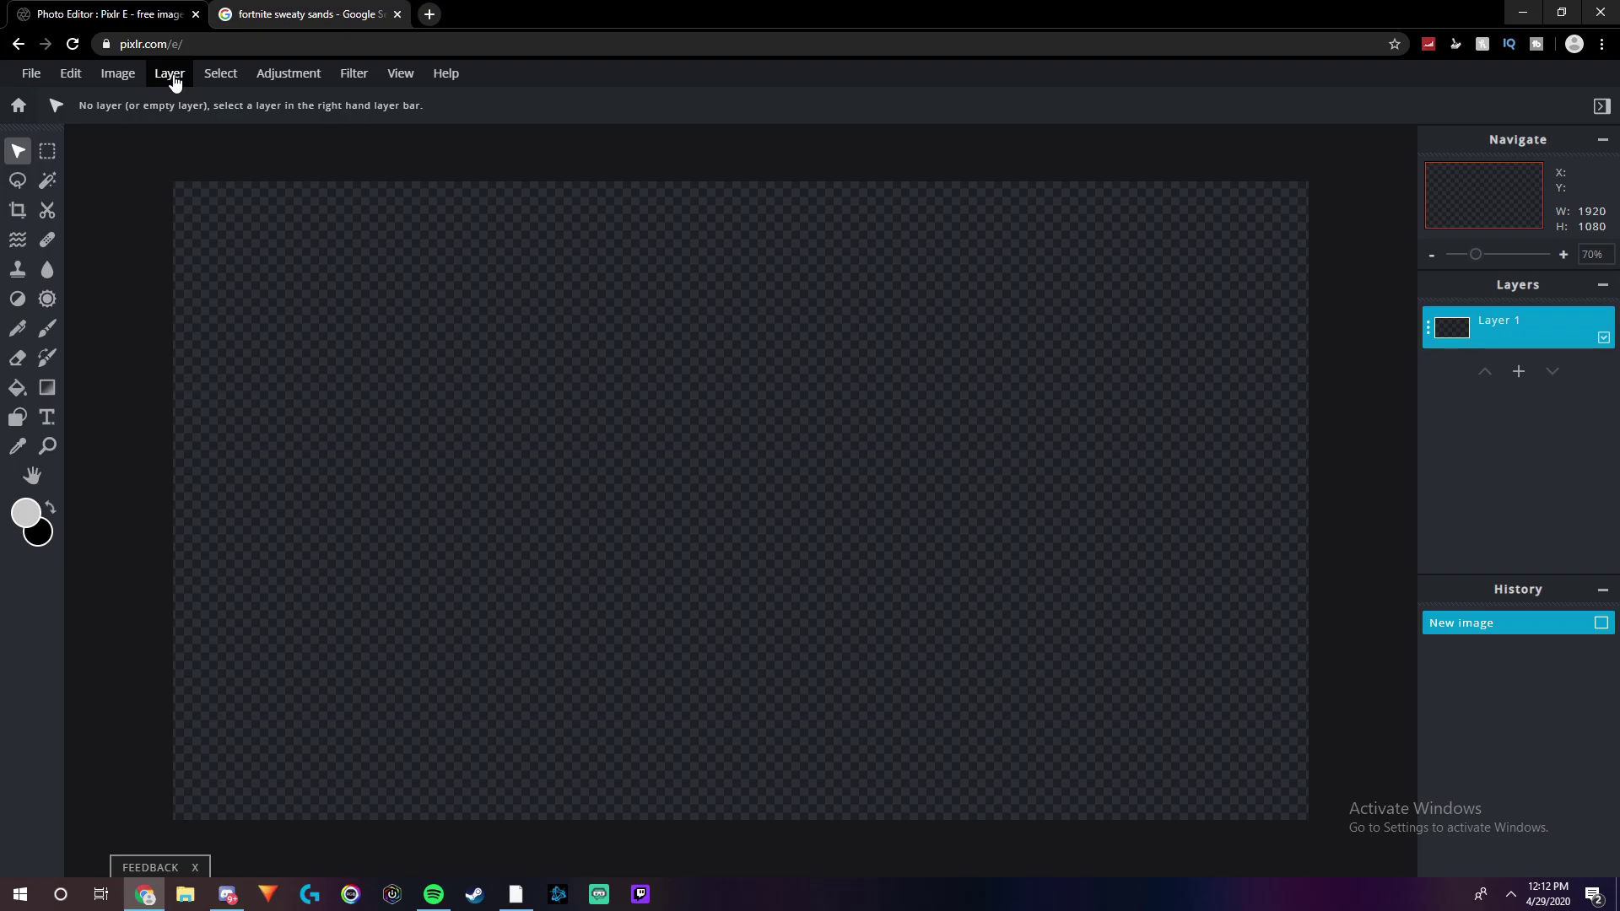
click(171, 76)
click(200, 196)
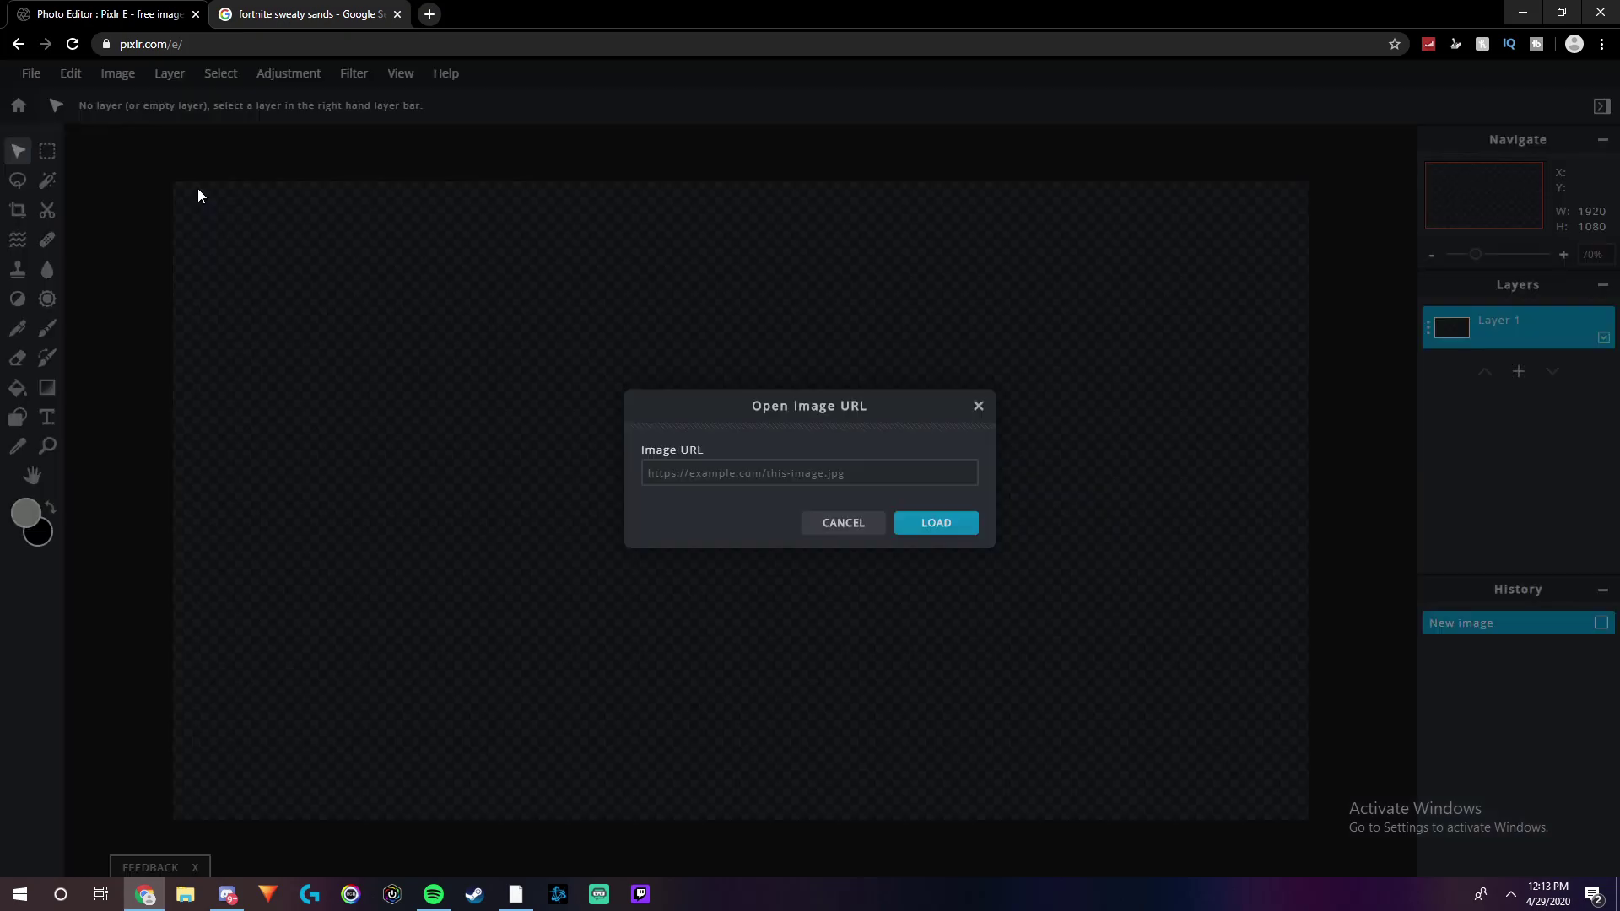
click(745, 481)
key(ctrl+v)
key(Return)
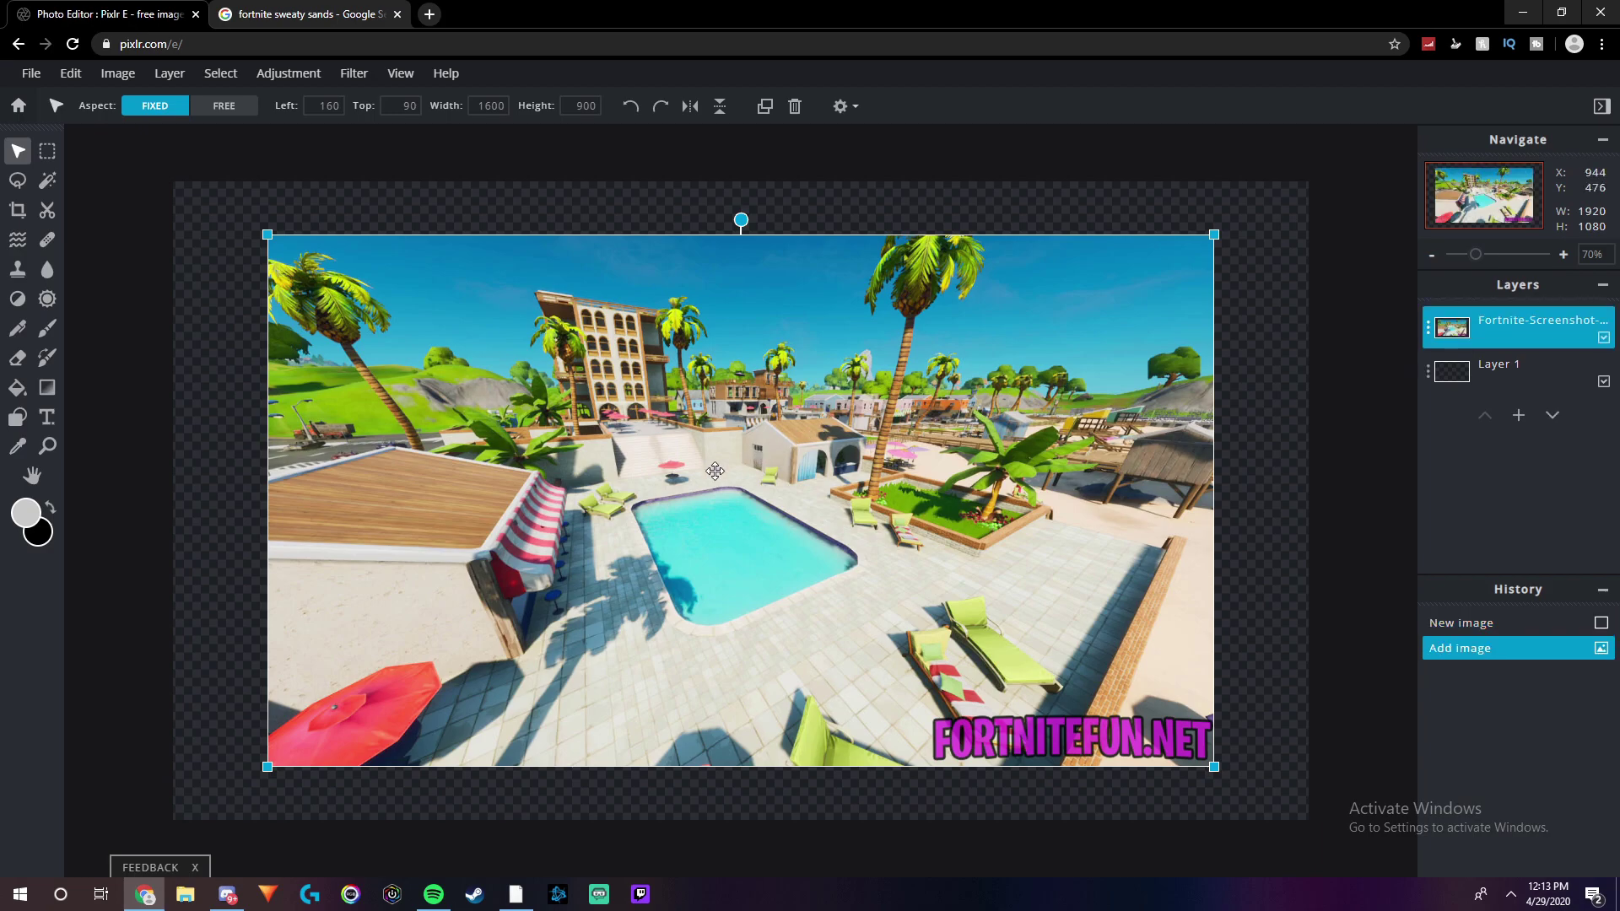
Stretch the screenshot's corners out to fill the 1920×1080 canvas
drag(264, 233, 166, 212)
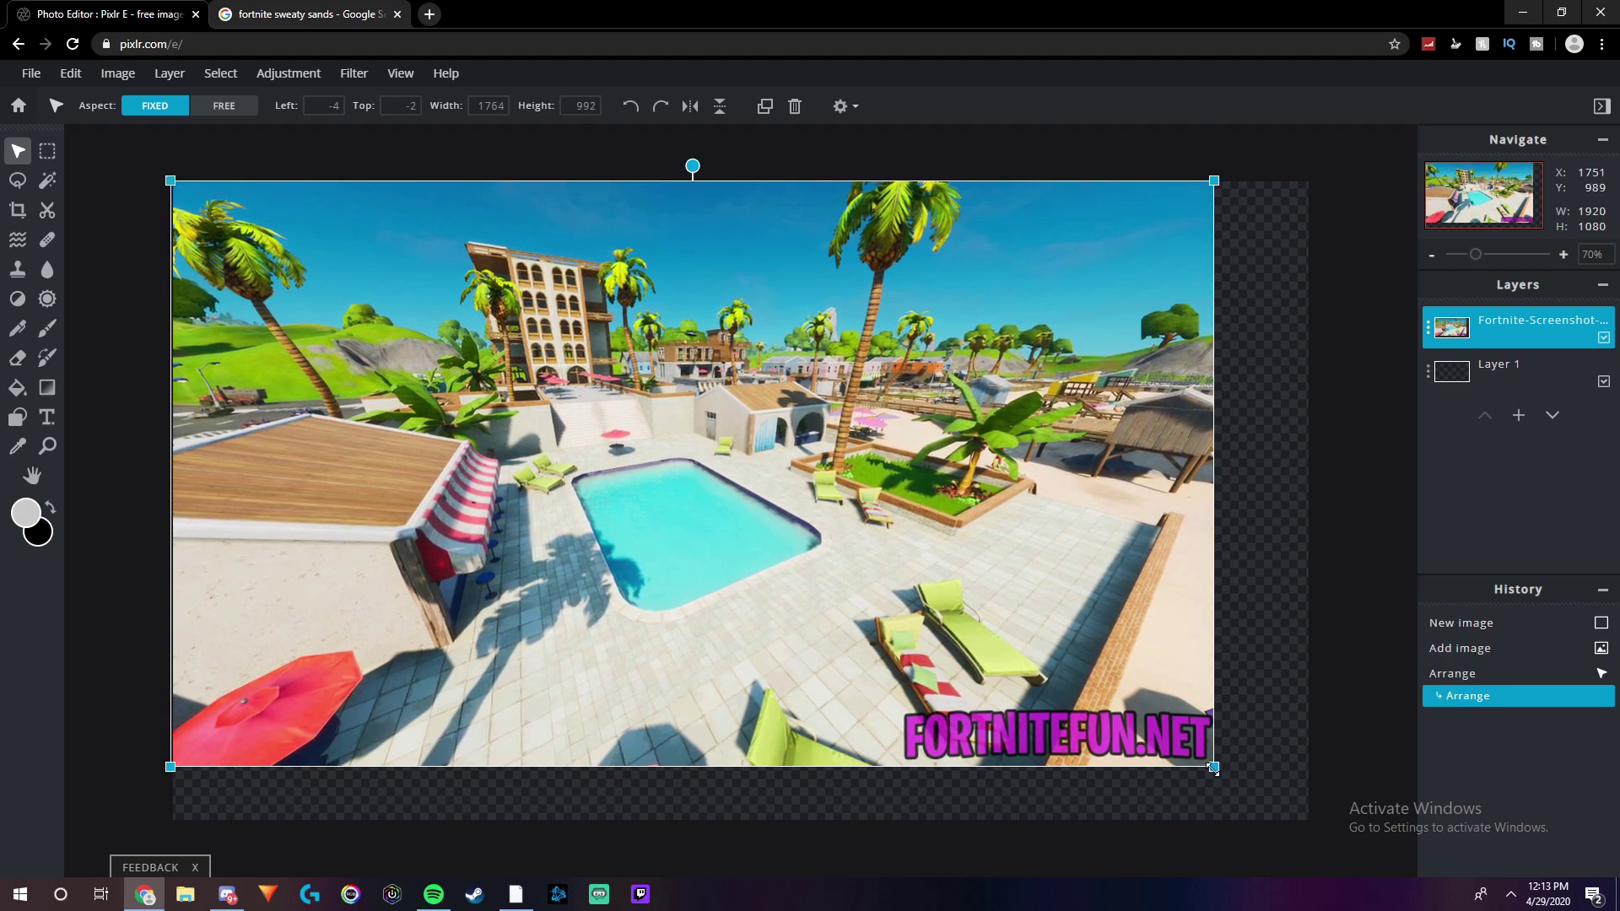
drag(1214, 767, 1310, 820)
click(1323, 653)
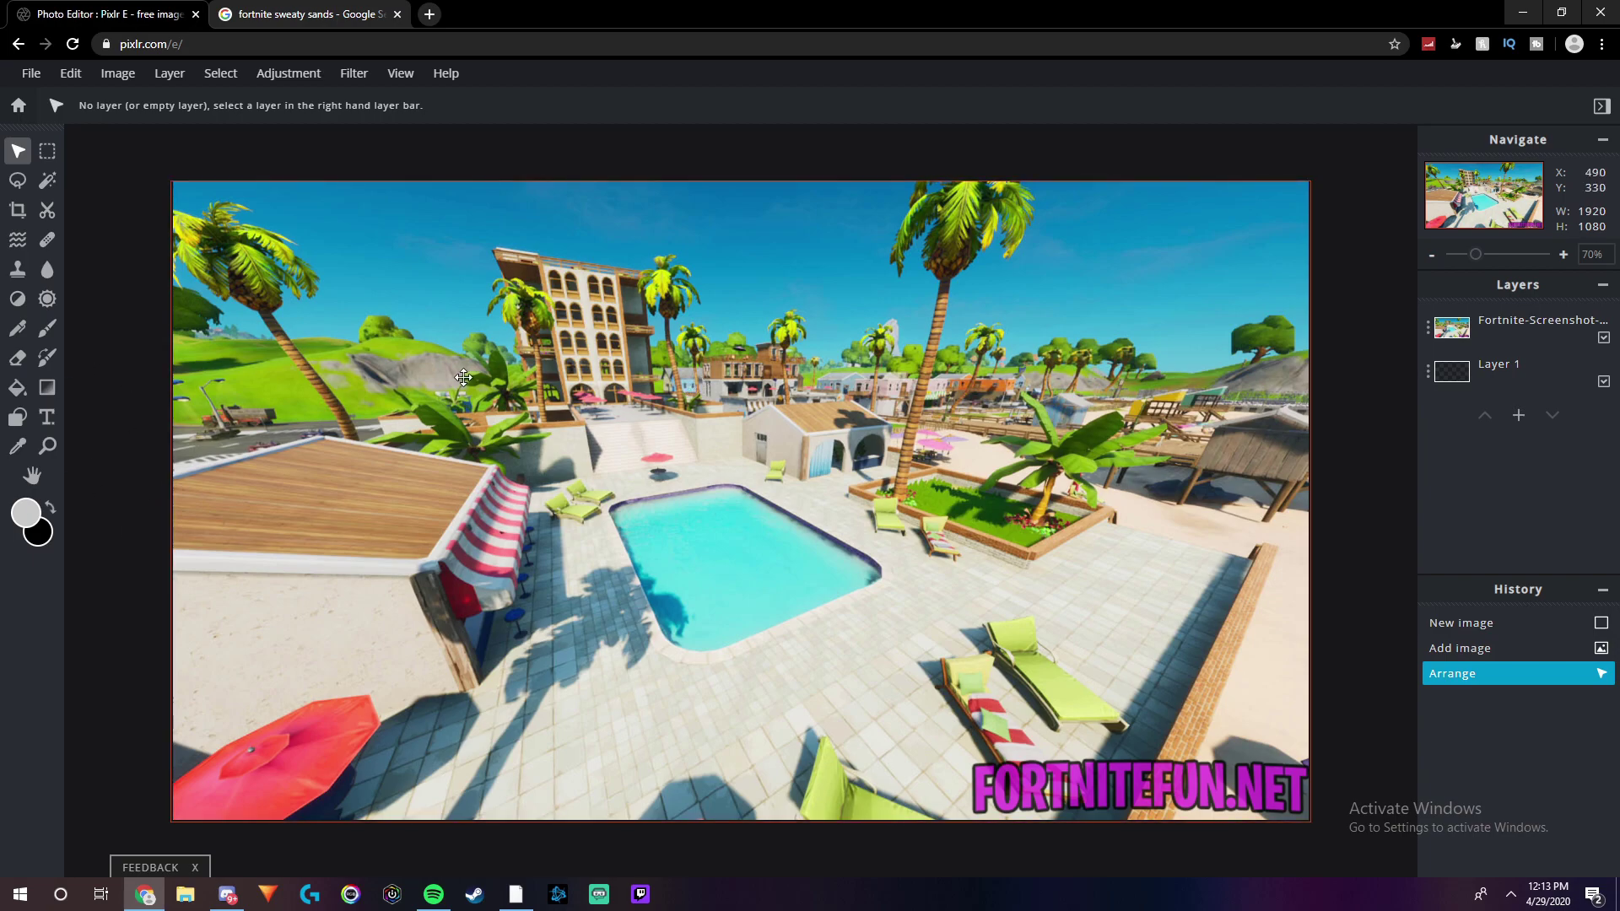
Search Google for 'fortnite skin png' and show only image results
click(304, 13)
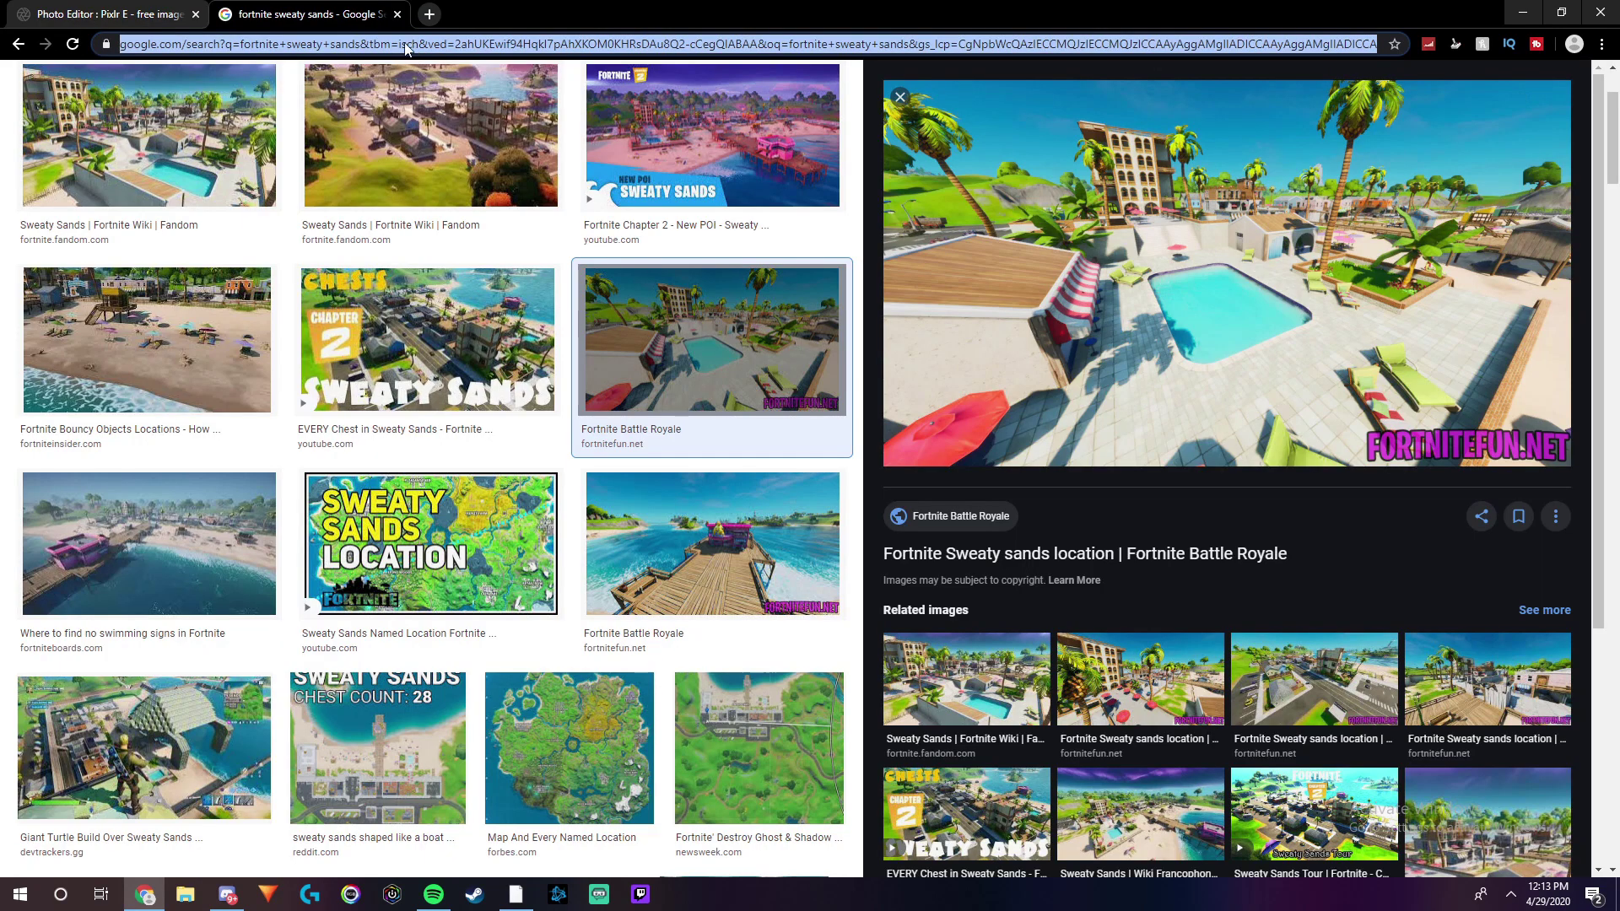
text(for)
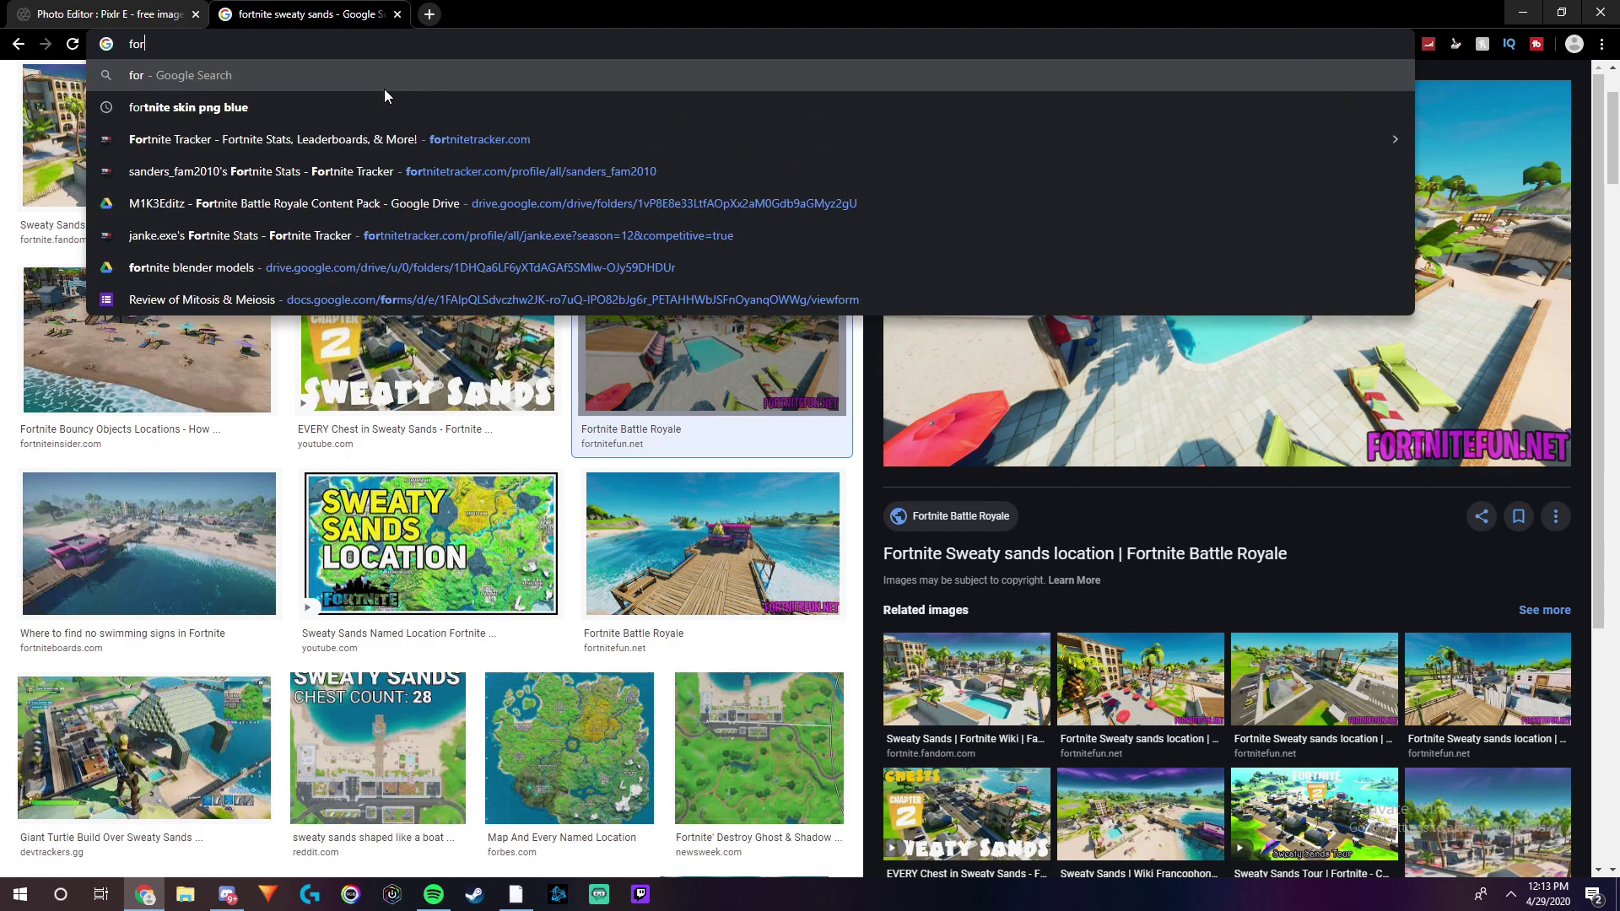
text(tnit)
key(BackSpace)
text(te skin pn)
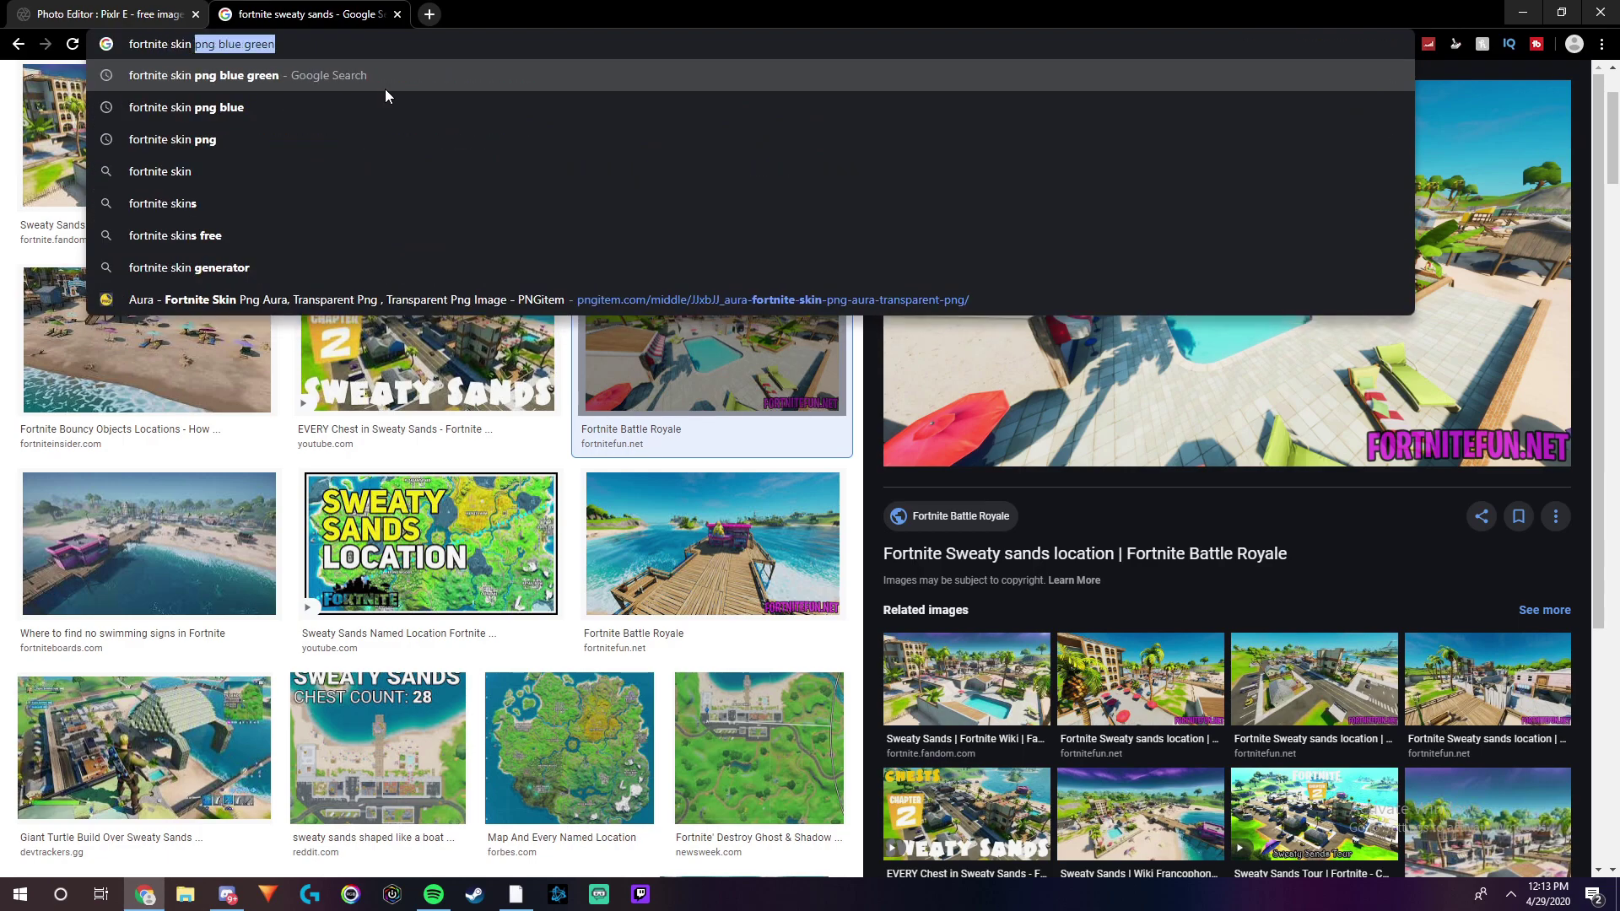
text(g)
key(Return)
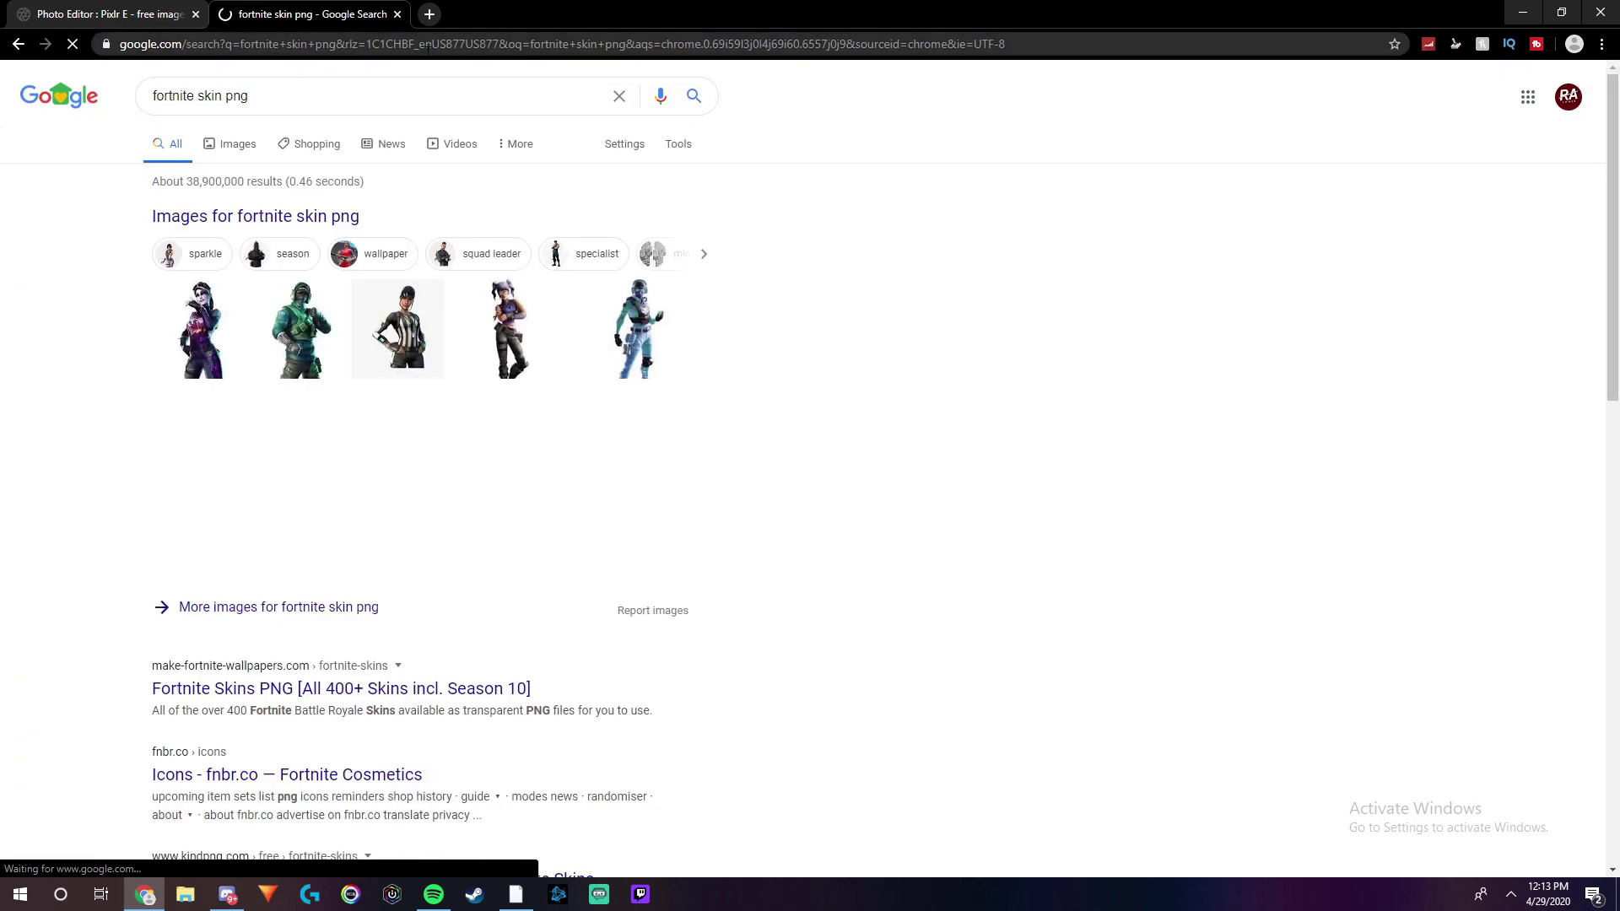
click(255, 152)
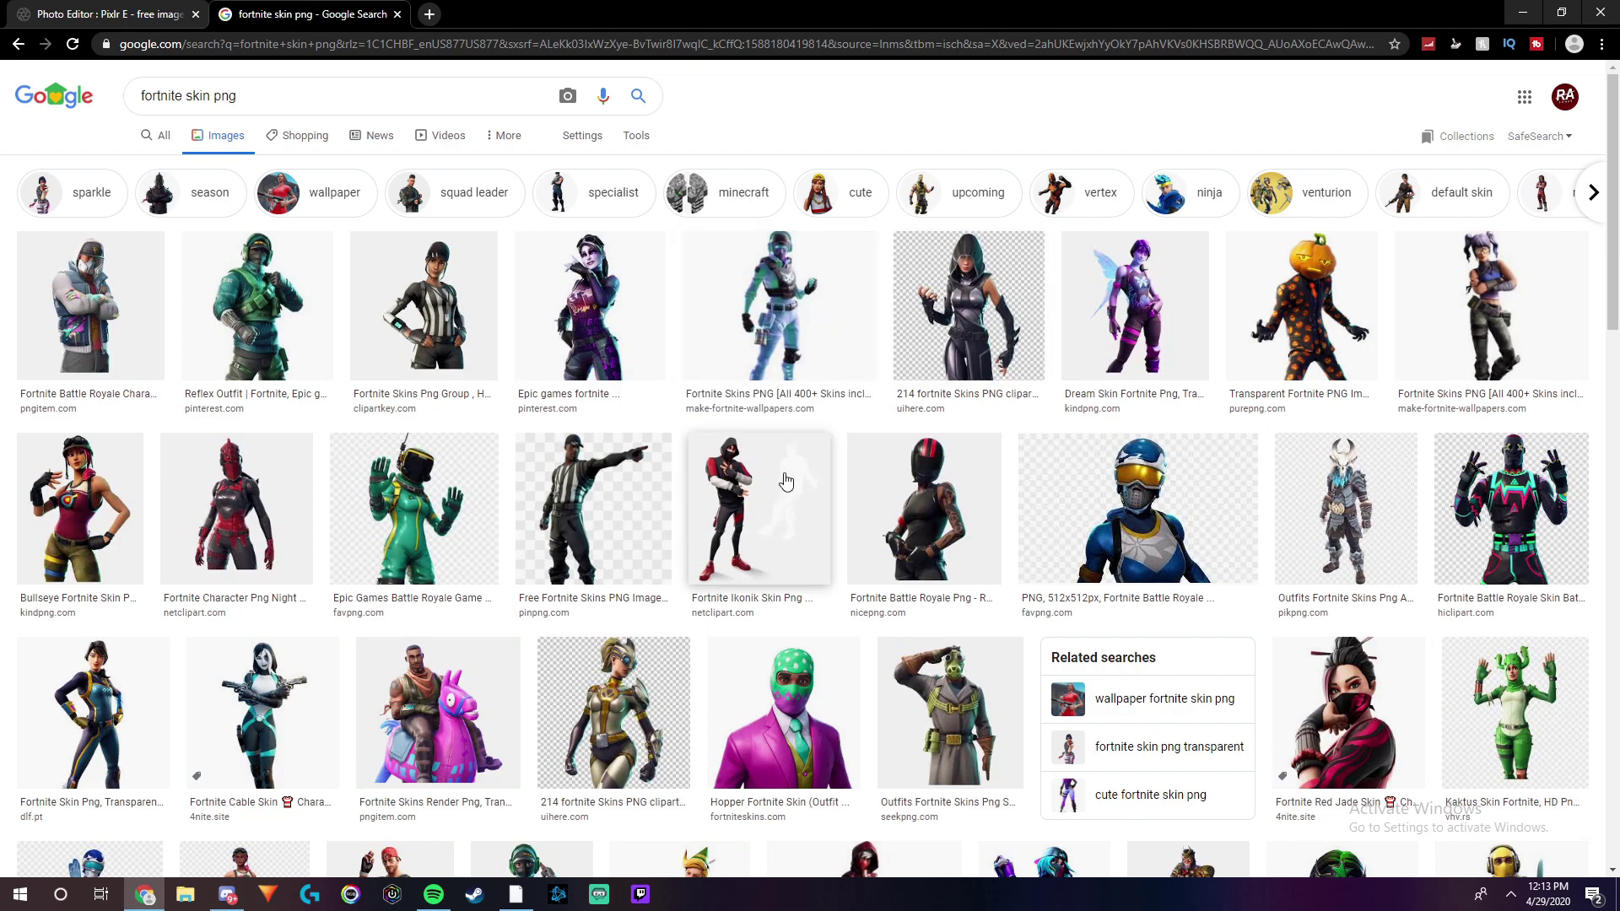
Find the Aura skin image and copy its image address
scroll(908, 460, down, 1)
scroll(908, 460, down, 10)
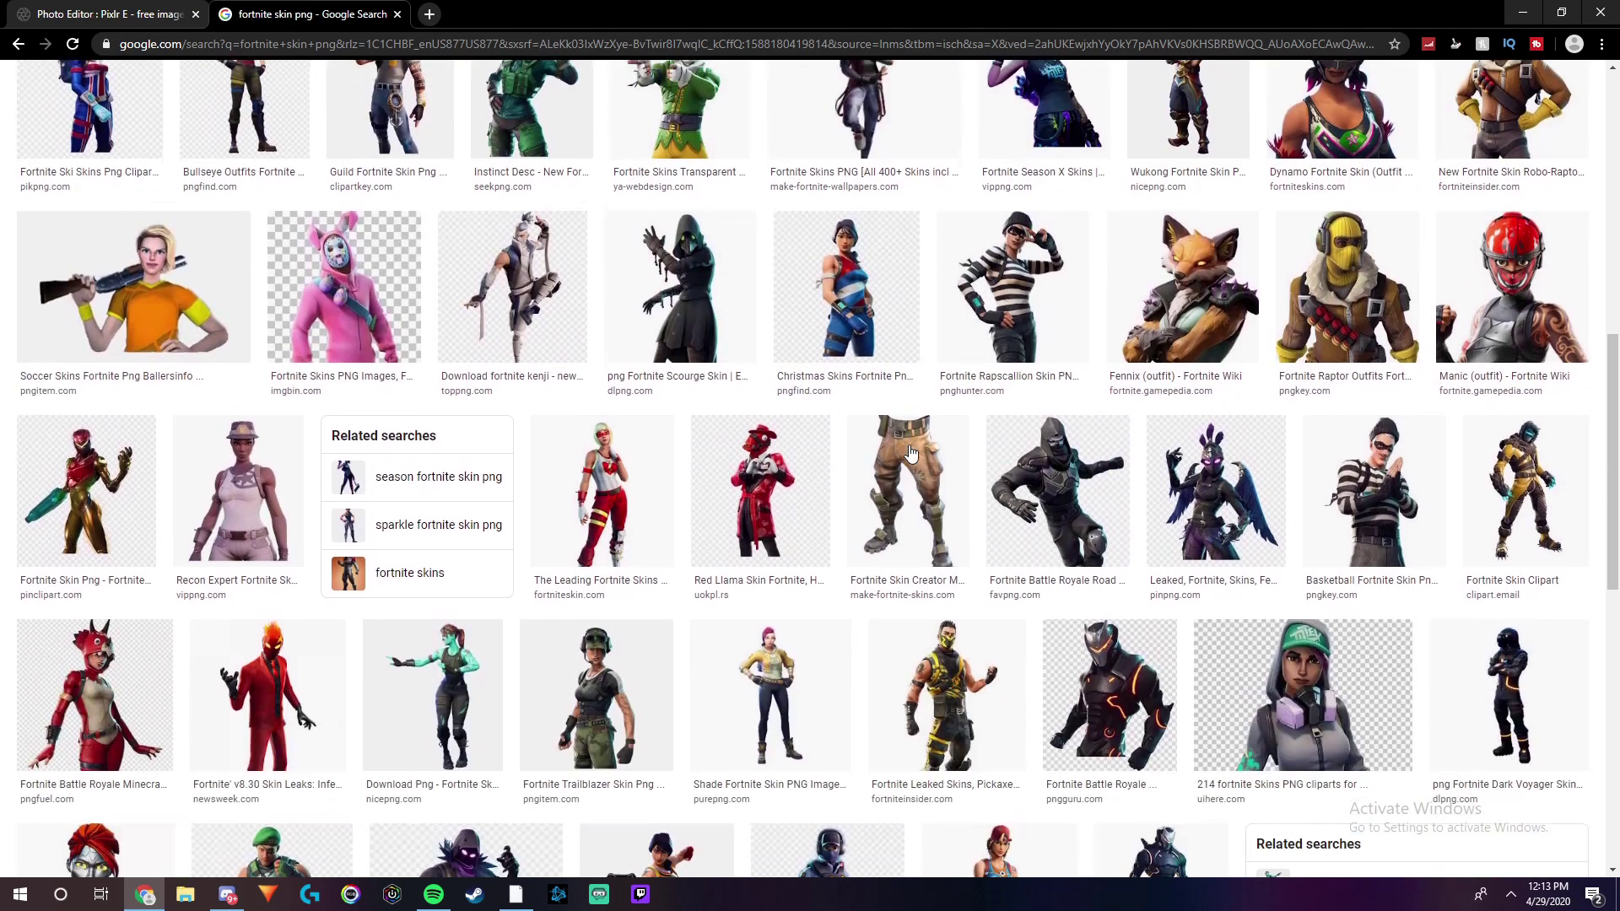
scroll(910, 454, down, 5)
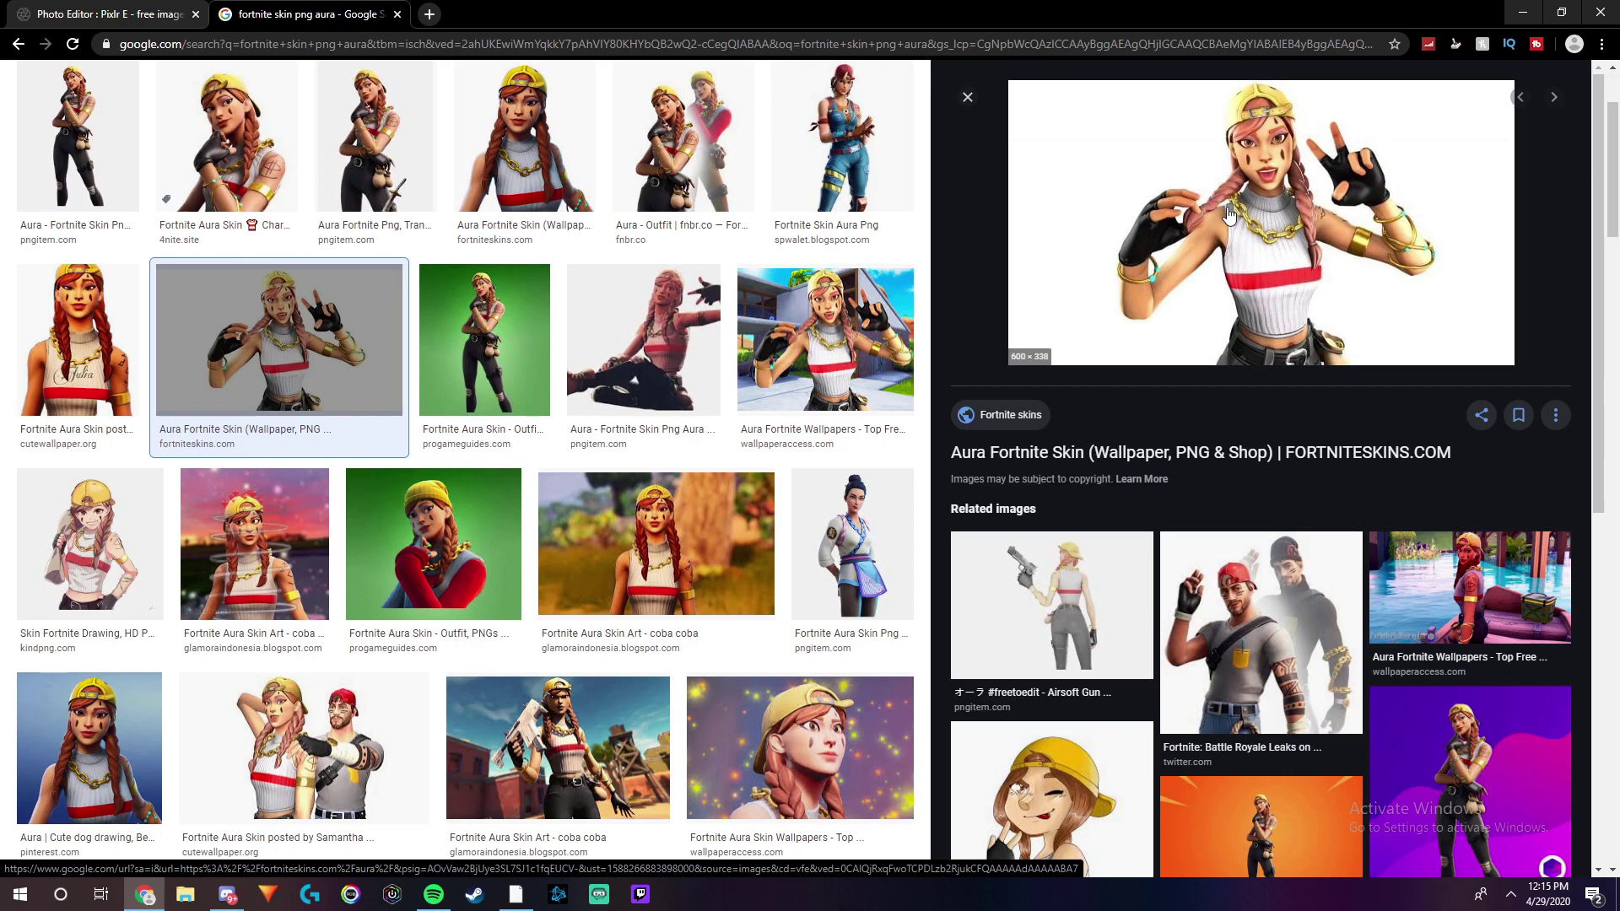
right_click(1228, 213)
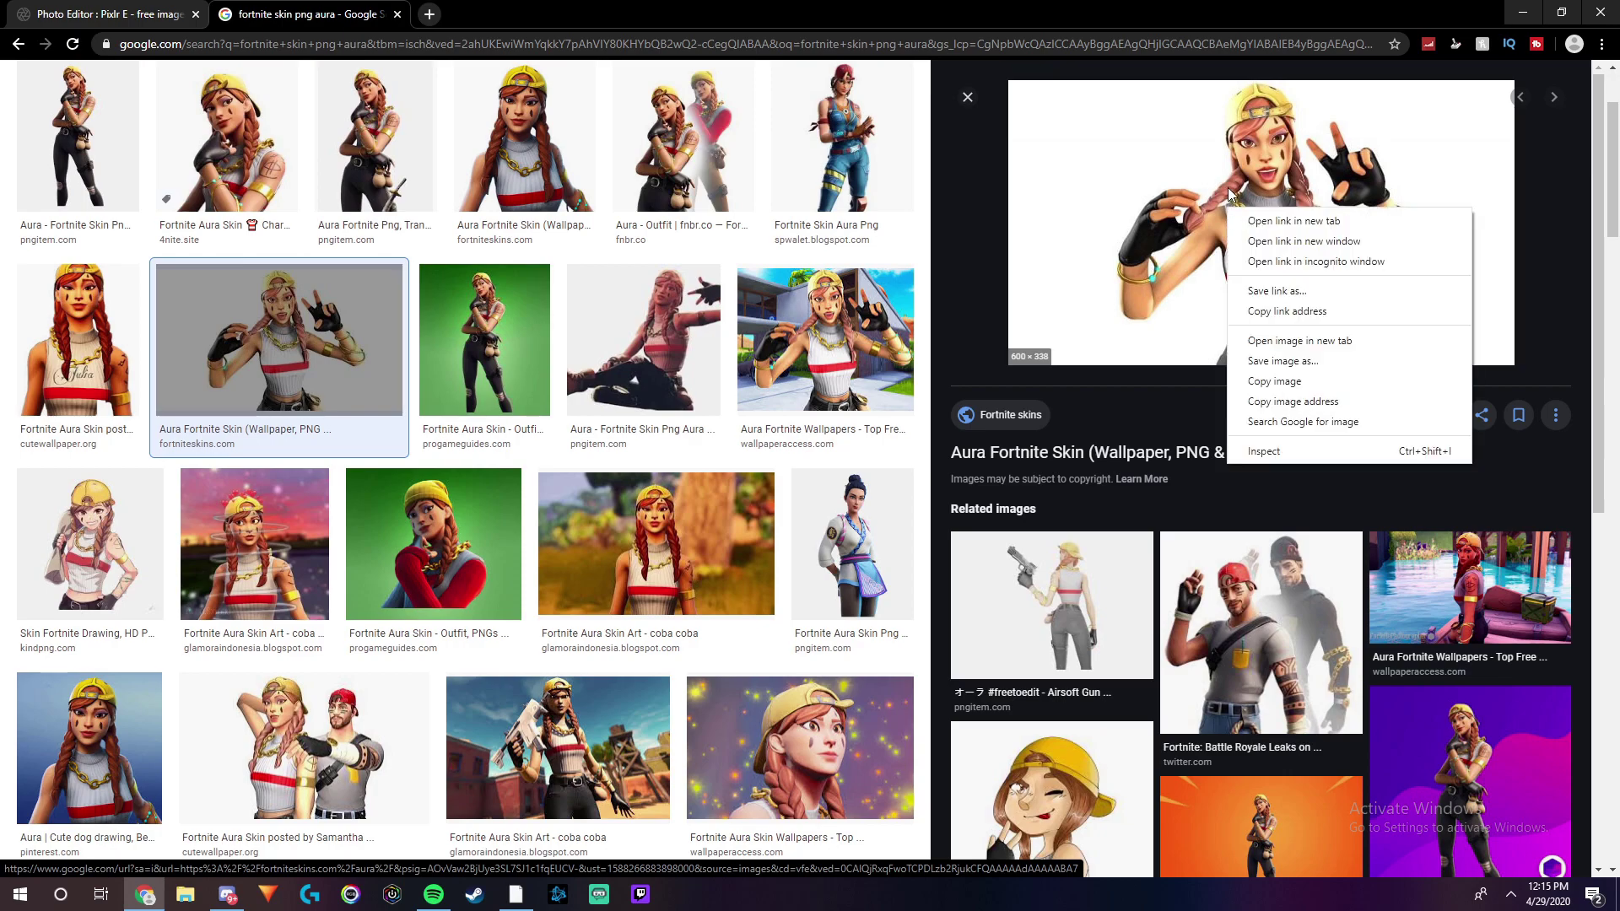
click(1293, 402)
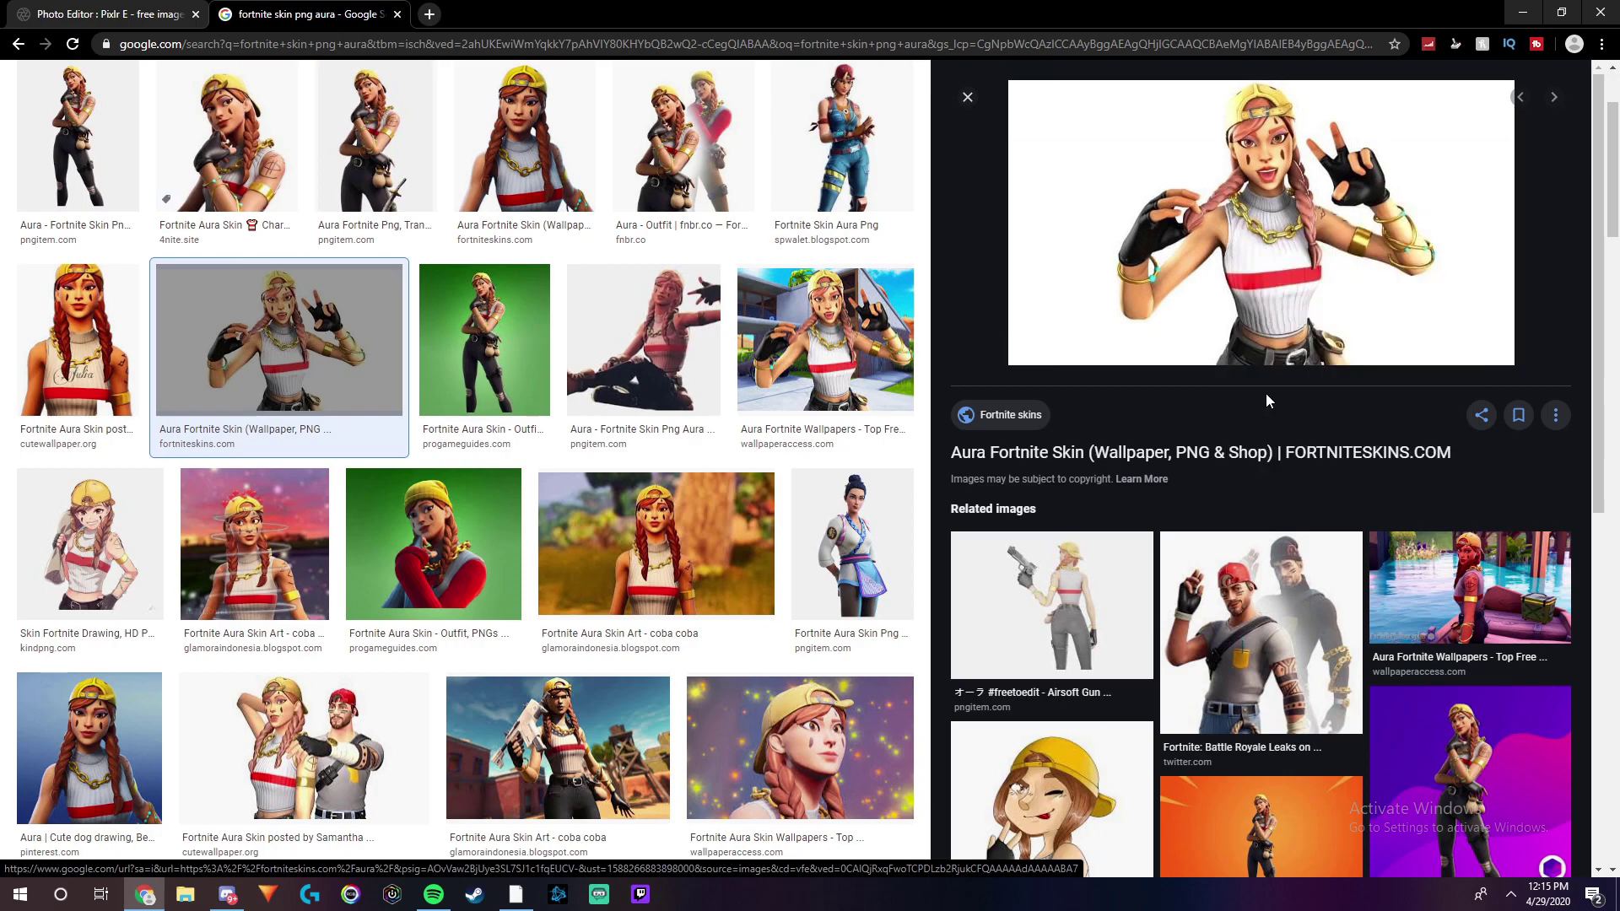
Load the Aura image URL as a new layer and enlarge it to 1376×775, centred on the backdrop
click(144, 14)
click(169, 75)
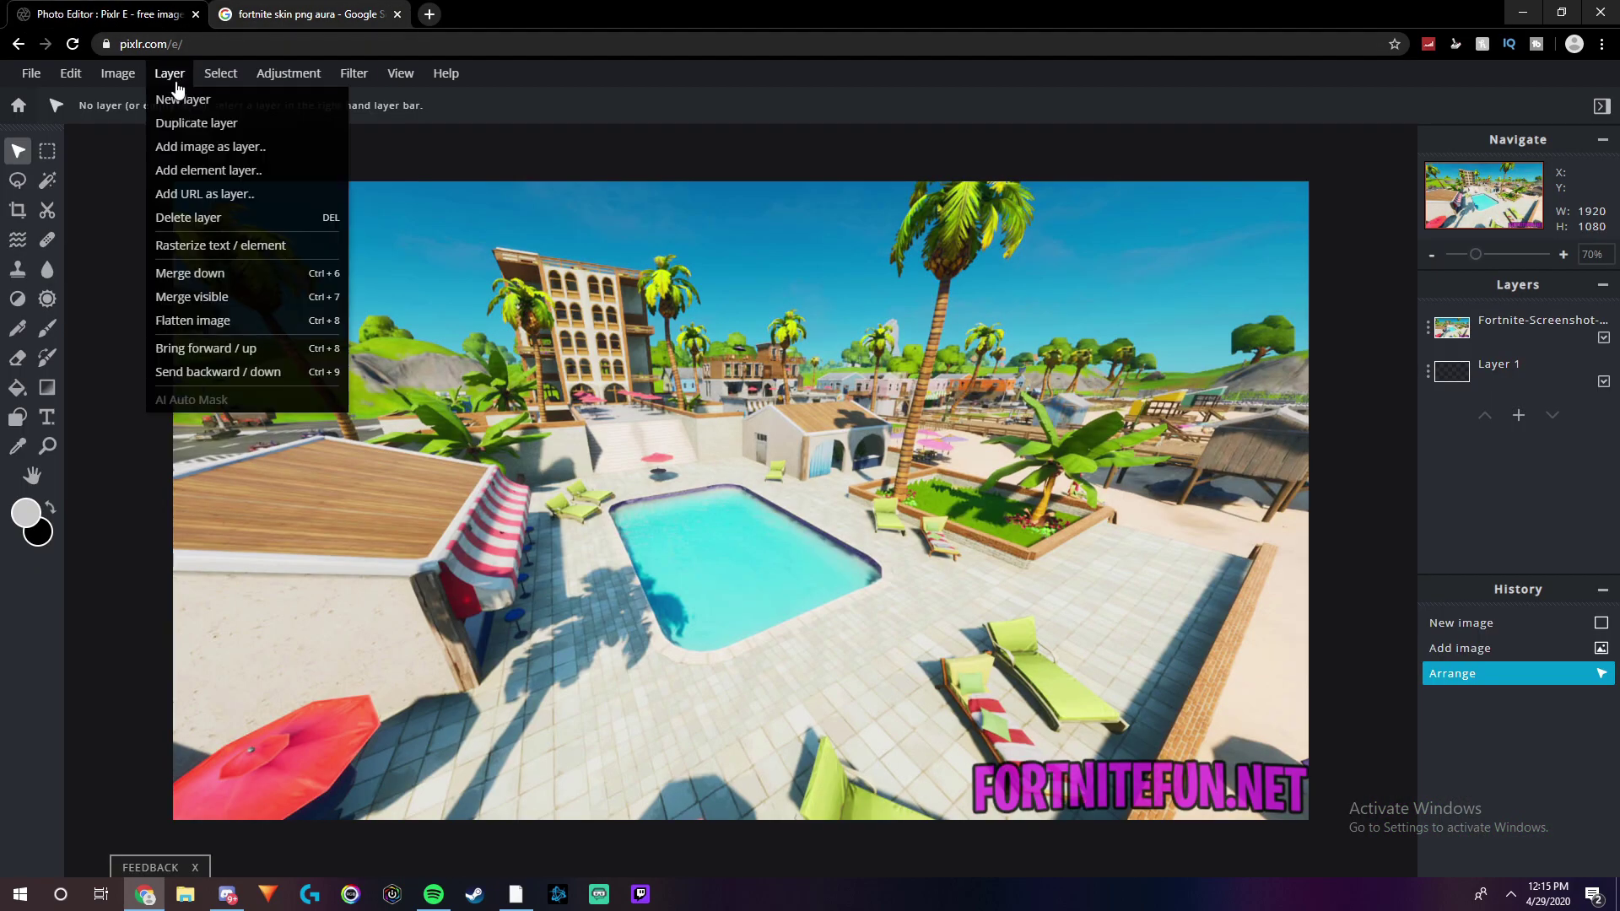
click(215, 194)
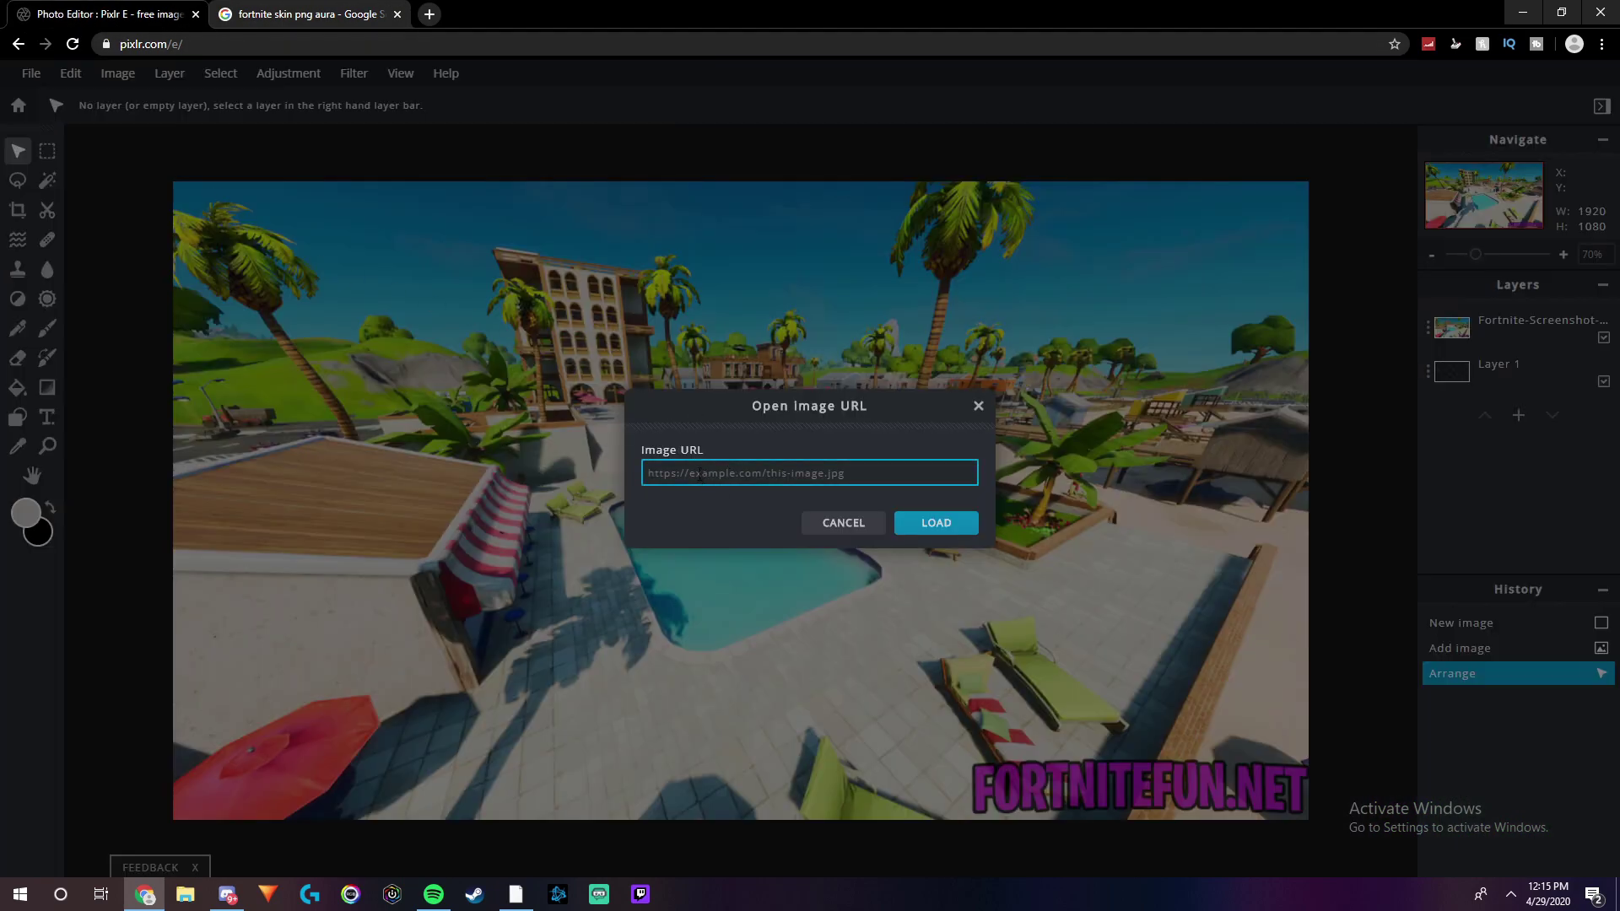
key(ctrl+v)
key(Return)
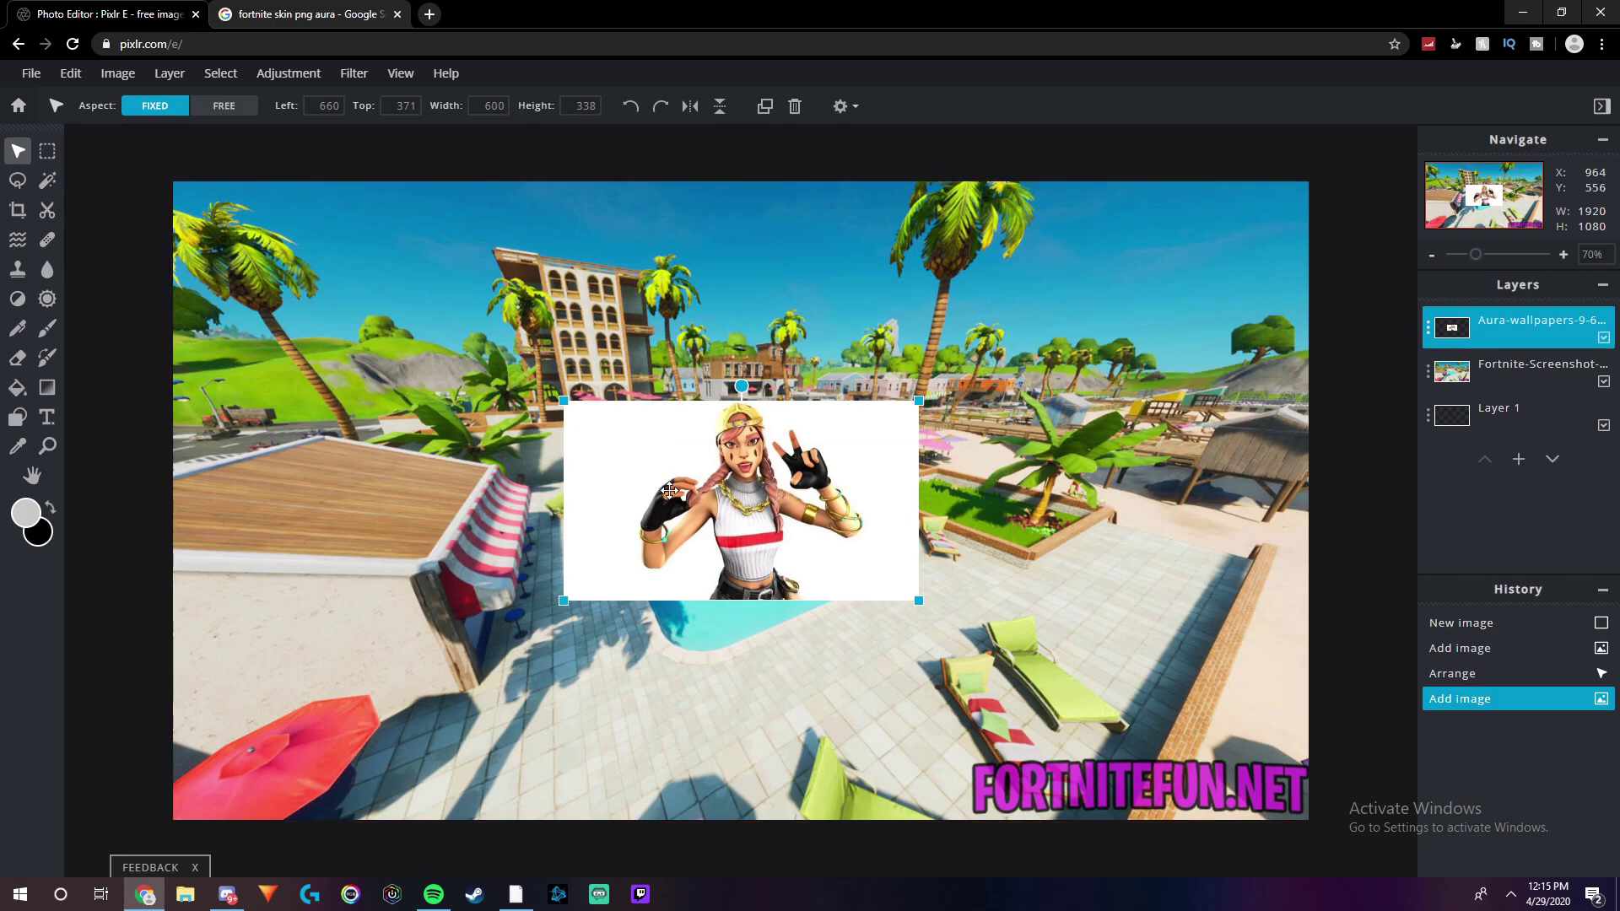
drag(918, 400, 1382, 140)
drag(1061, 437, 928, 497)
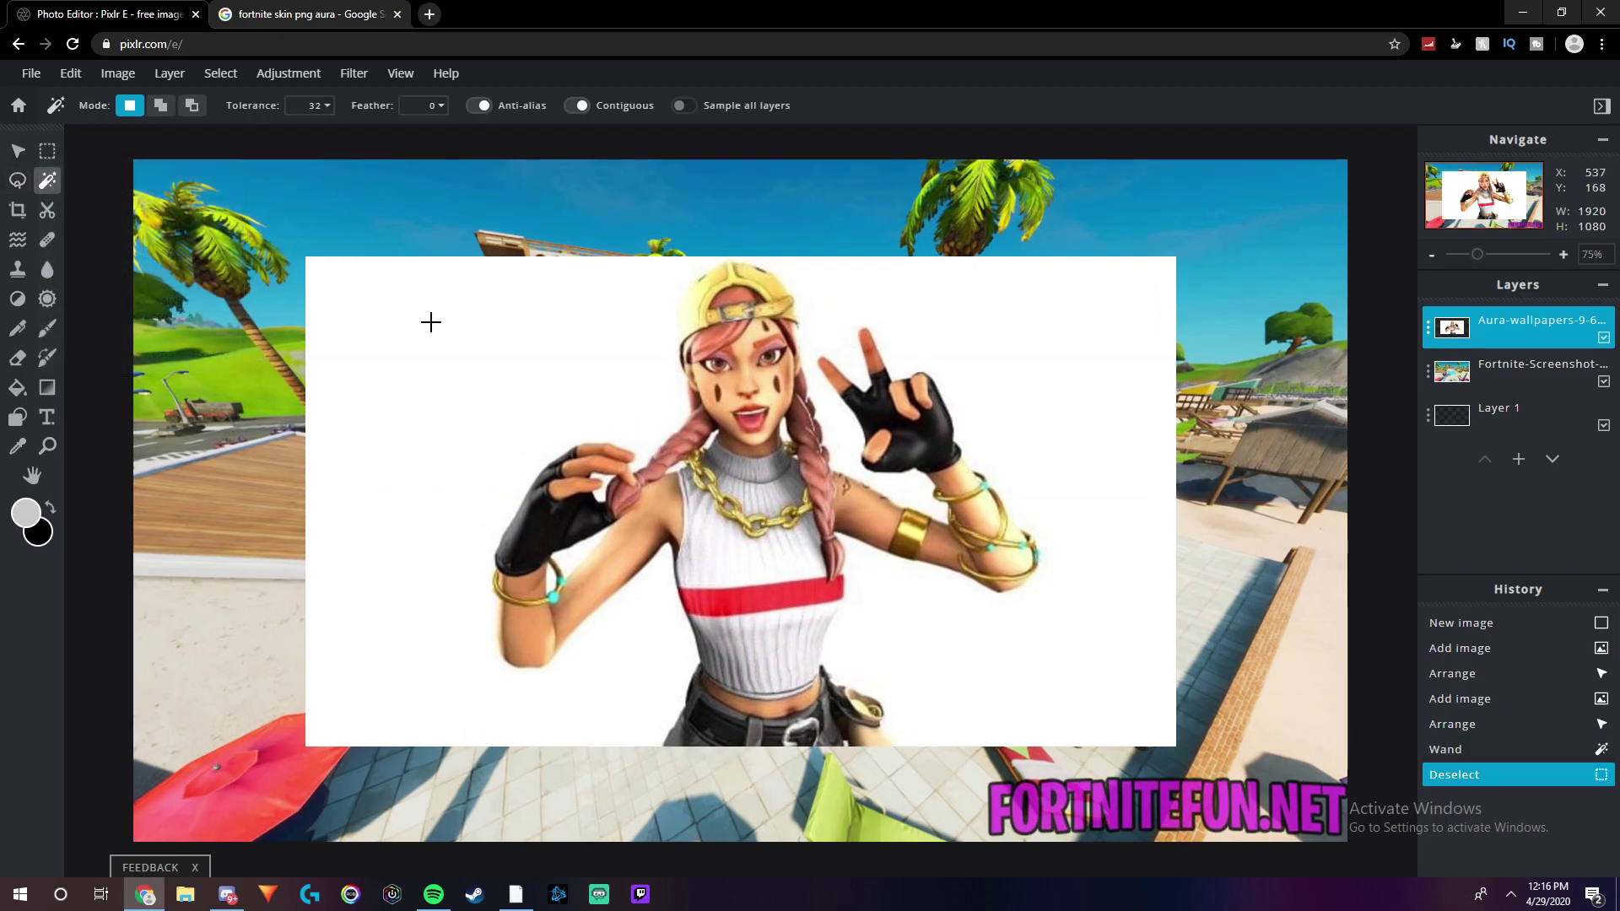
Lasso and delete the white patches beside Aura's waist and lower arm
click(17, 181)
scroll(647, 788, up, 5)
scroll(631, 753, up, 2)
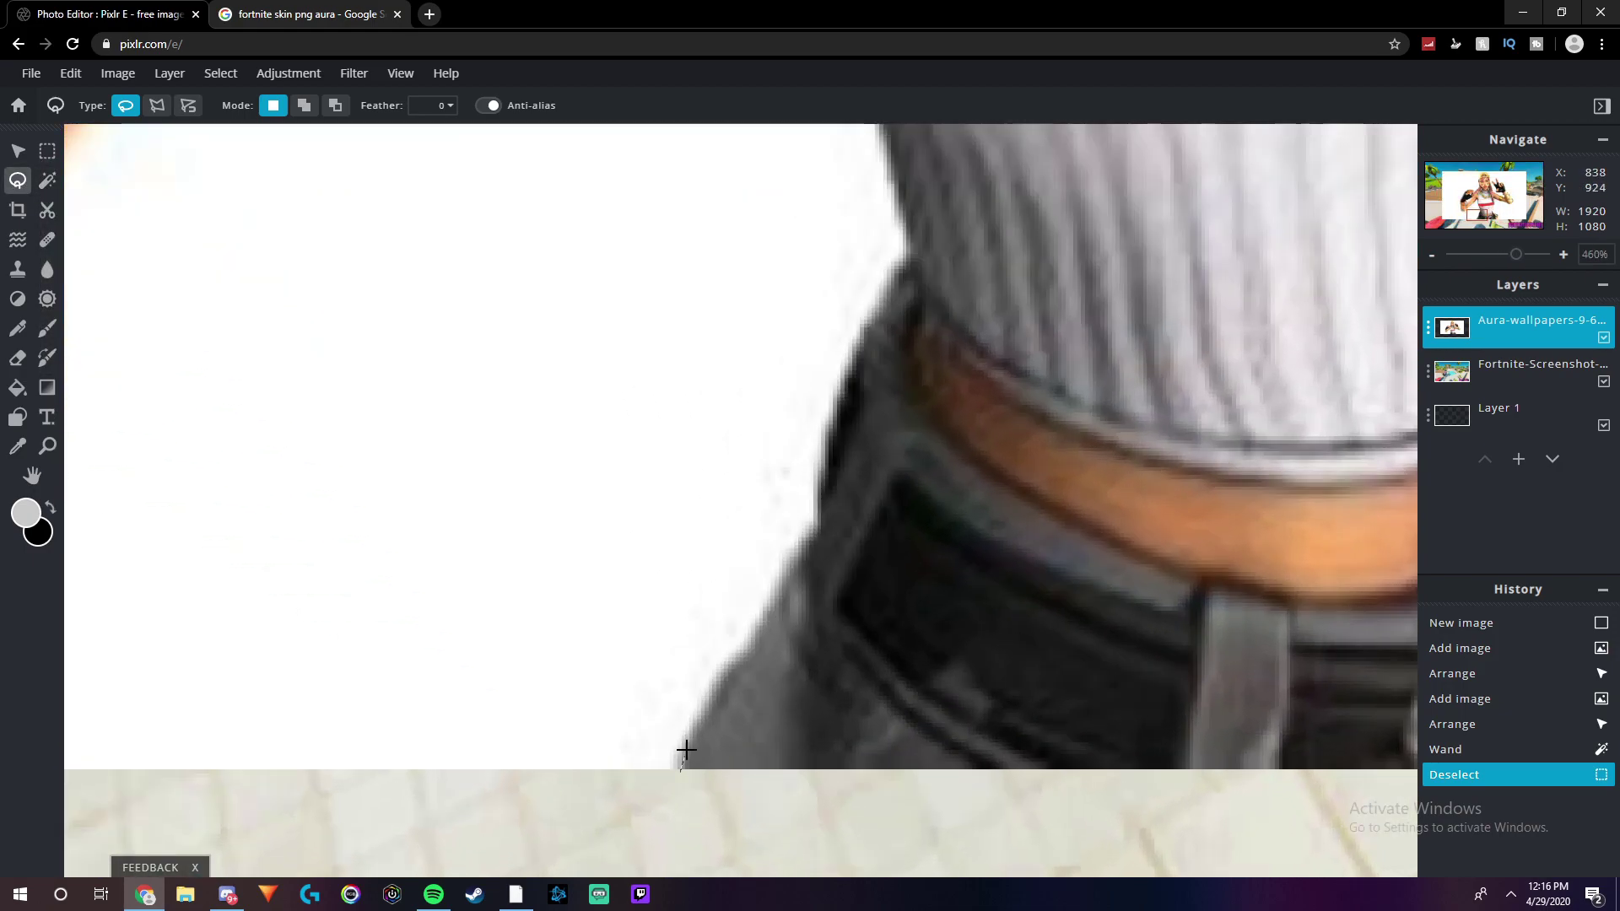
drag(701, 718, 806, 542)
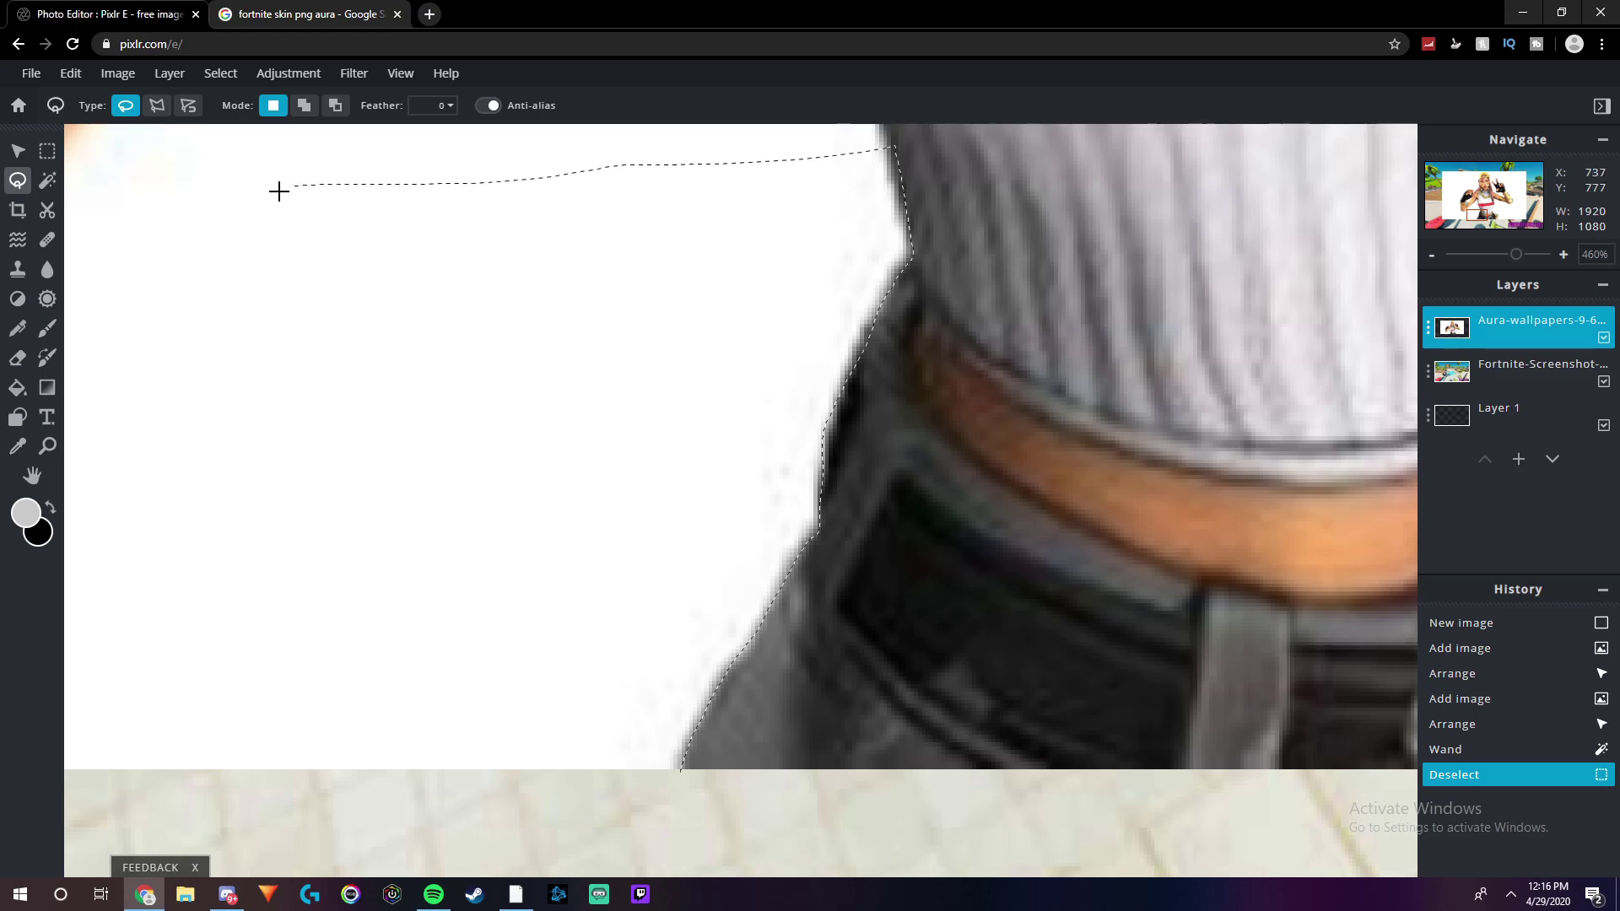
drag(277, 195, 259, 399)
mouse_move(289, 783)
mouse_down()
mouse_move(333, 819)
mouse_move(636, 823)
mouse_up()
key(Delete)
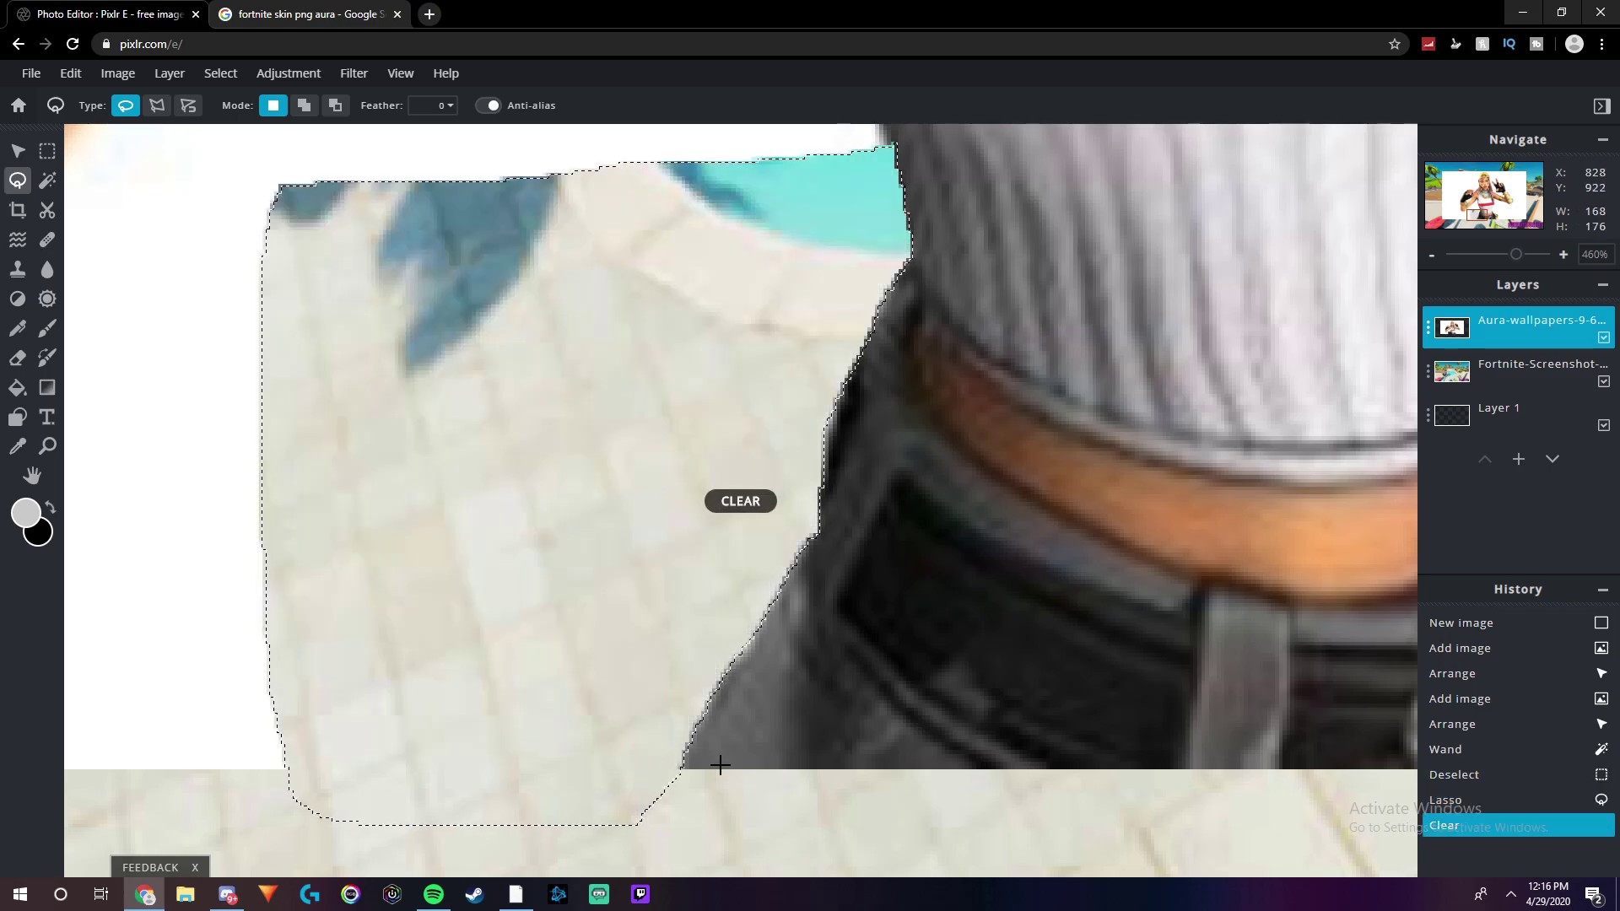
key(ctrl+d)
scroll(685, 366, down, 6)
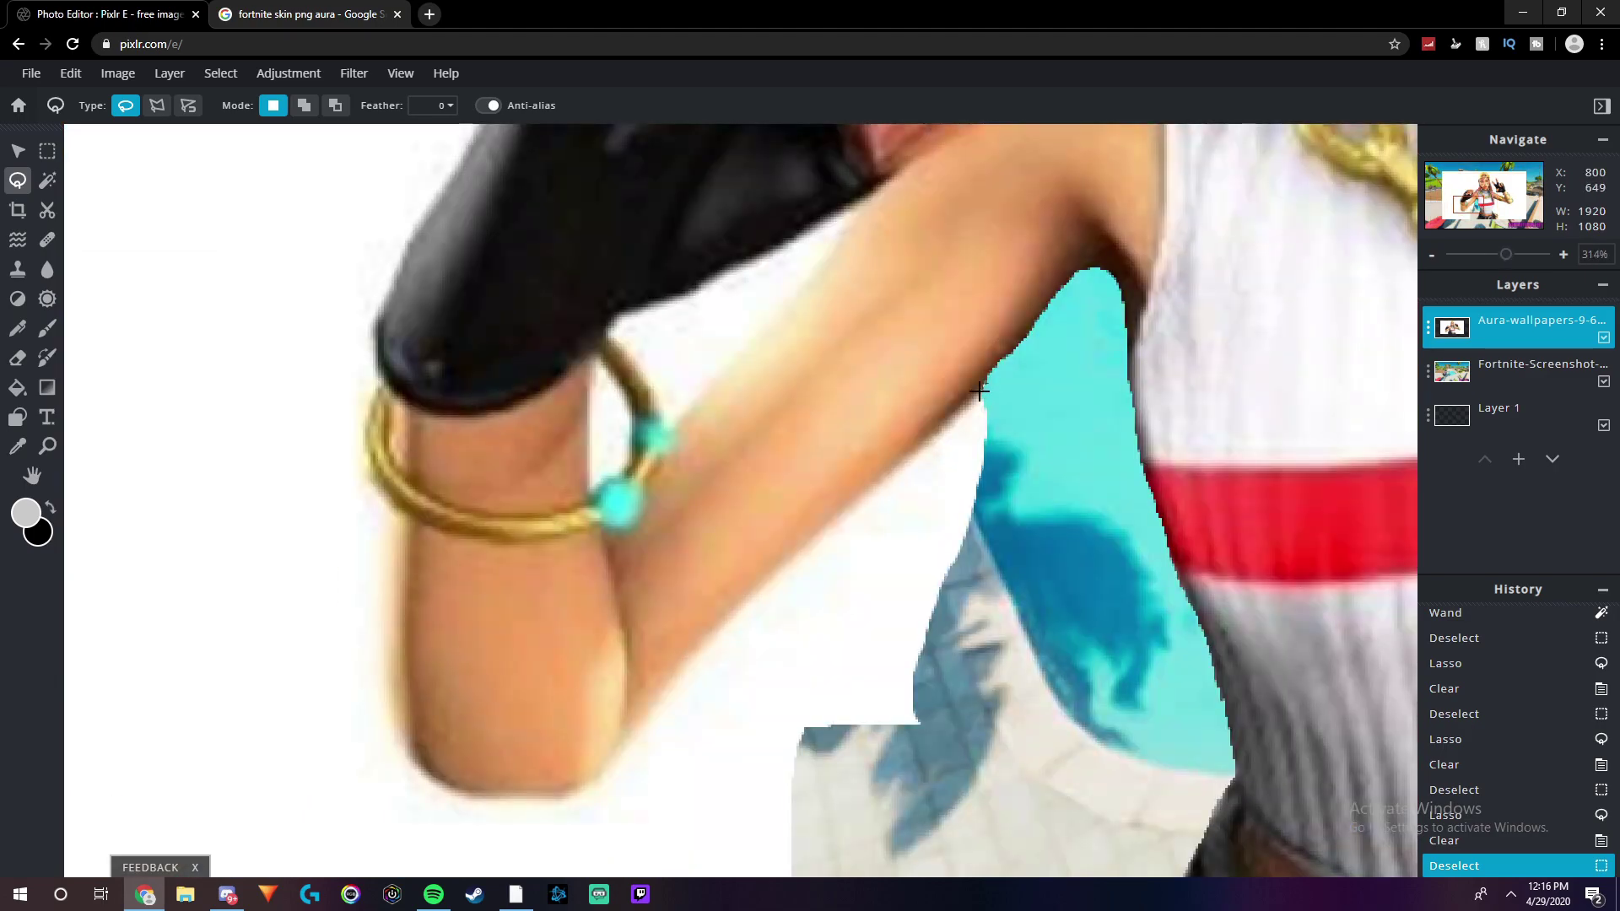
Lasso and delete the white along the arm, bracelet and sleeve
mouse_move(977, 395)
mouse_down()
mouse_move(632, 709)
mouse_move(416, 760)
mouse_move(350, 809)
mouse_move(792, 857)
mouse_up()
key(Delete)
key(ctrl+d)
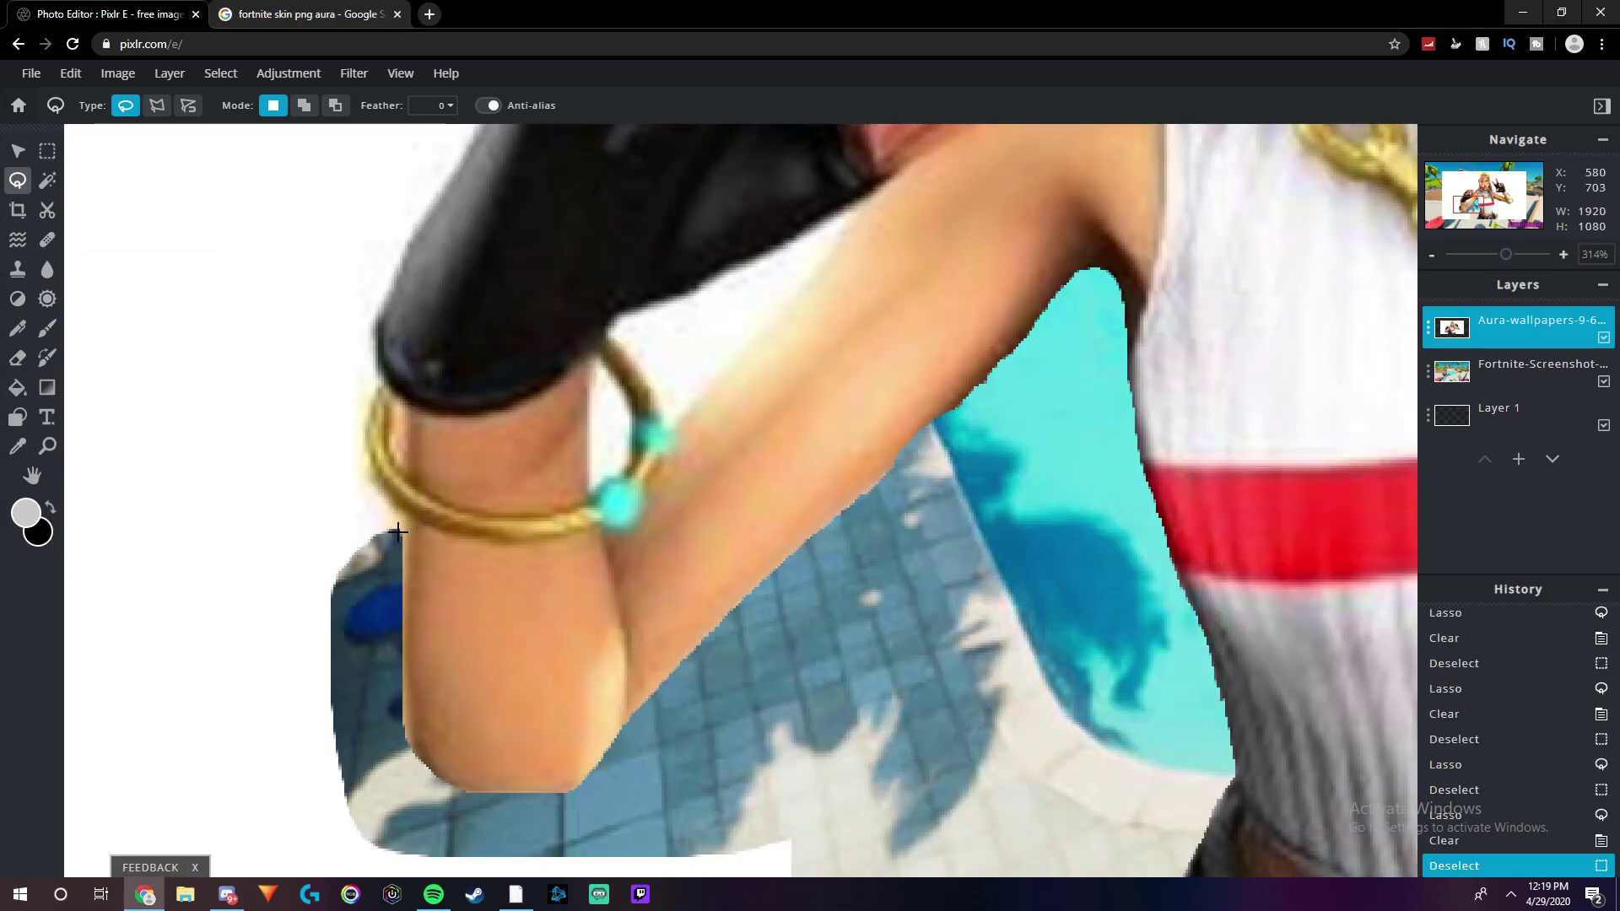
mouse_move(400, 532)
mouse_down()
mouse_move(374, 399)
mouse_move(422, 210)
mouse_move(343, 712)
mouse_move(590, 438)
mouse_move(652, 691)
mouse_move(659, 658)
mouse_move(626, 738)
mouse_move(802, 454)
mouse_move(1212, 261)
mouse_move(857, 572)
mouse_up()
scroll(344, 712, down, 5)
scroll(590, 438, up, 6)
key(ctrl+d)
mouse_move(629, 723)
mouse_down()
mouse_move(825, 423)
mouse_move(1164, 271)
mouse_move(678, 363)
mouse_up()
key(Delete)
key(ctrl+d)
Lasso and delete the white patches near the gloved hand
scroll(926, 452, down, 3)
scroll(604, 470, up, 5)
mouse_move(449, 517)
mouse_down()
mouse_move(617, 642)
mouse_move(405, 291)
mouse_up()
key(Delete)
key(ctrl+d)
scroll(623, 210, down, 5)
mouse_move(887, 204)
mouse_down()
mouse_move(896, 270)
mouse_move(968, 200)
mouse_move(890, 203)
mouse_up()
key(Delete)
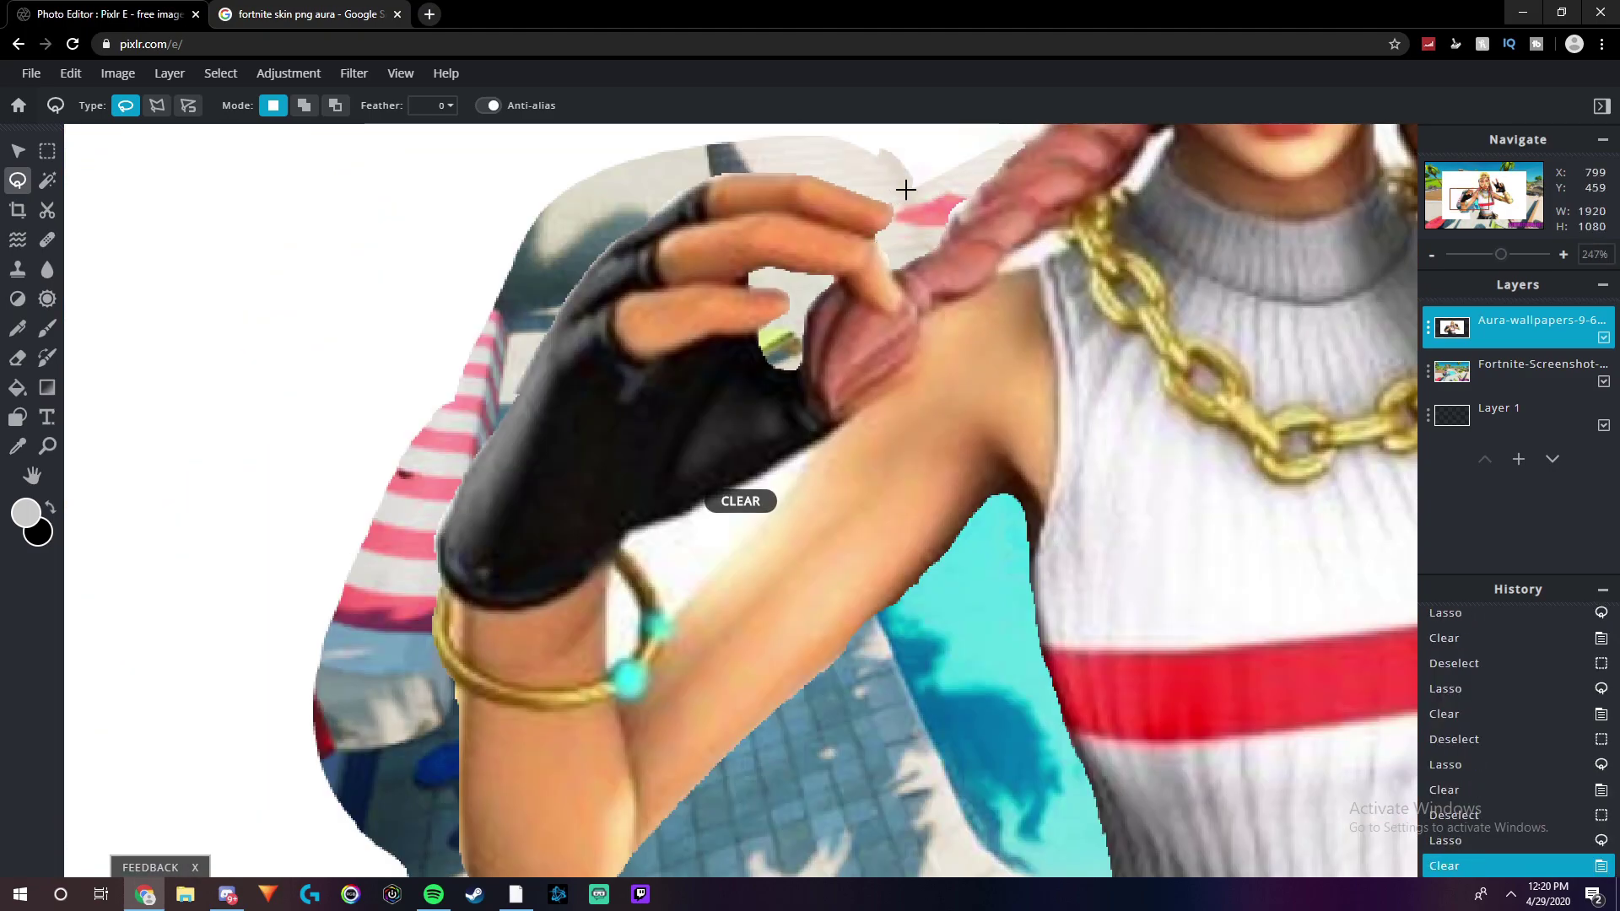
key(ctrl+d)
Trace and clear the white area along the hair edge
scroll(1100, 152, up, 2)
scroll(1099, 152, down, 4)
scroll(762, 479, up, 5)
mouse_move(775, 488)
mouse_down()
mouse_move(892, 343)
mouse_move(882, 165)
mouse_up()
scroll(604, 550, down, 5)
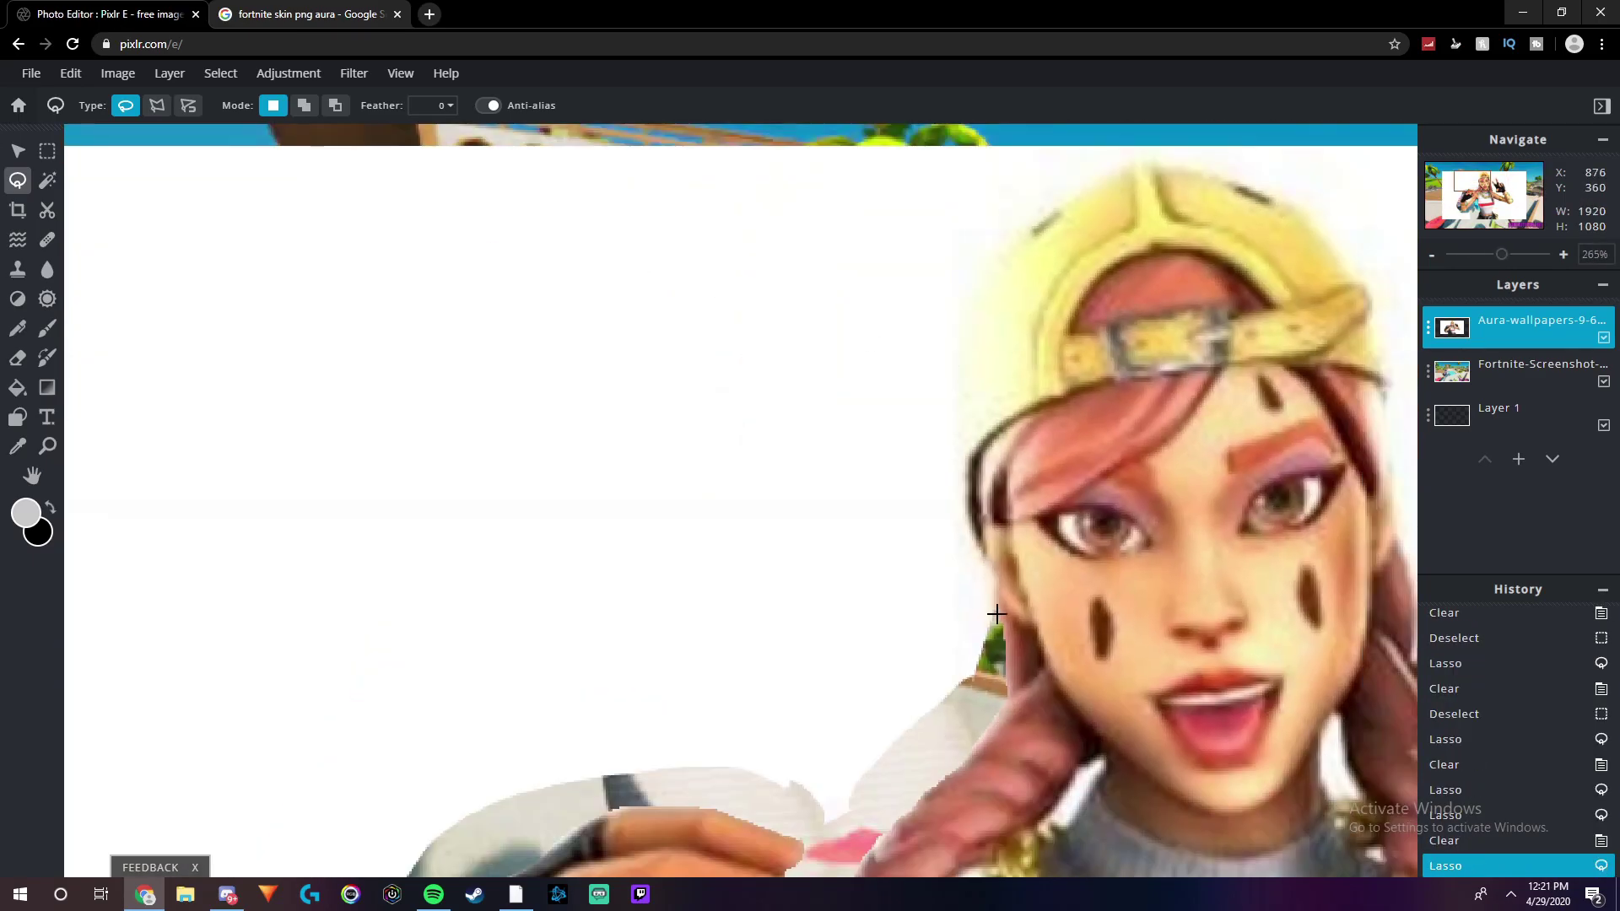
drag(994, 619, 968, 484)
drag(1094, 180, 886, 579)
key(Delete)
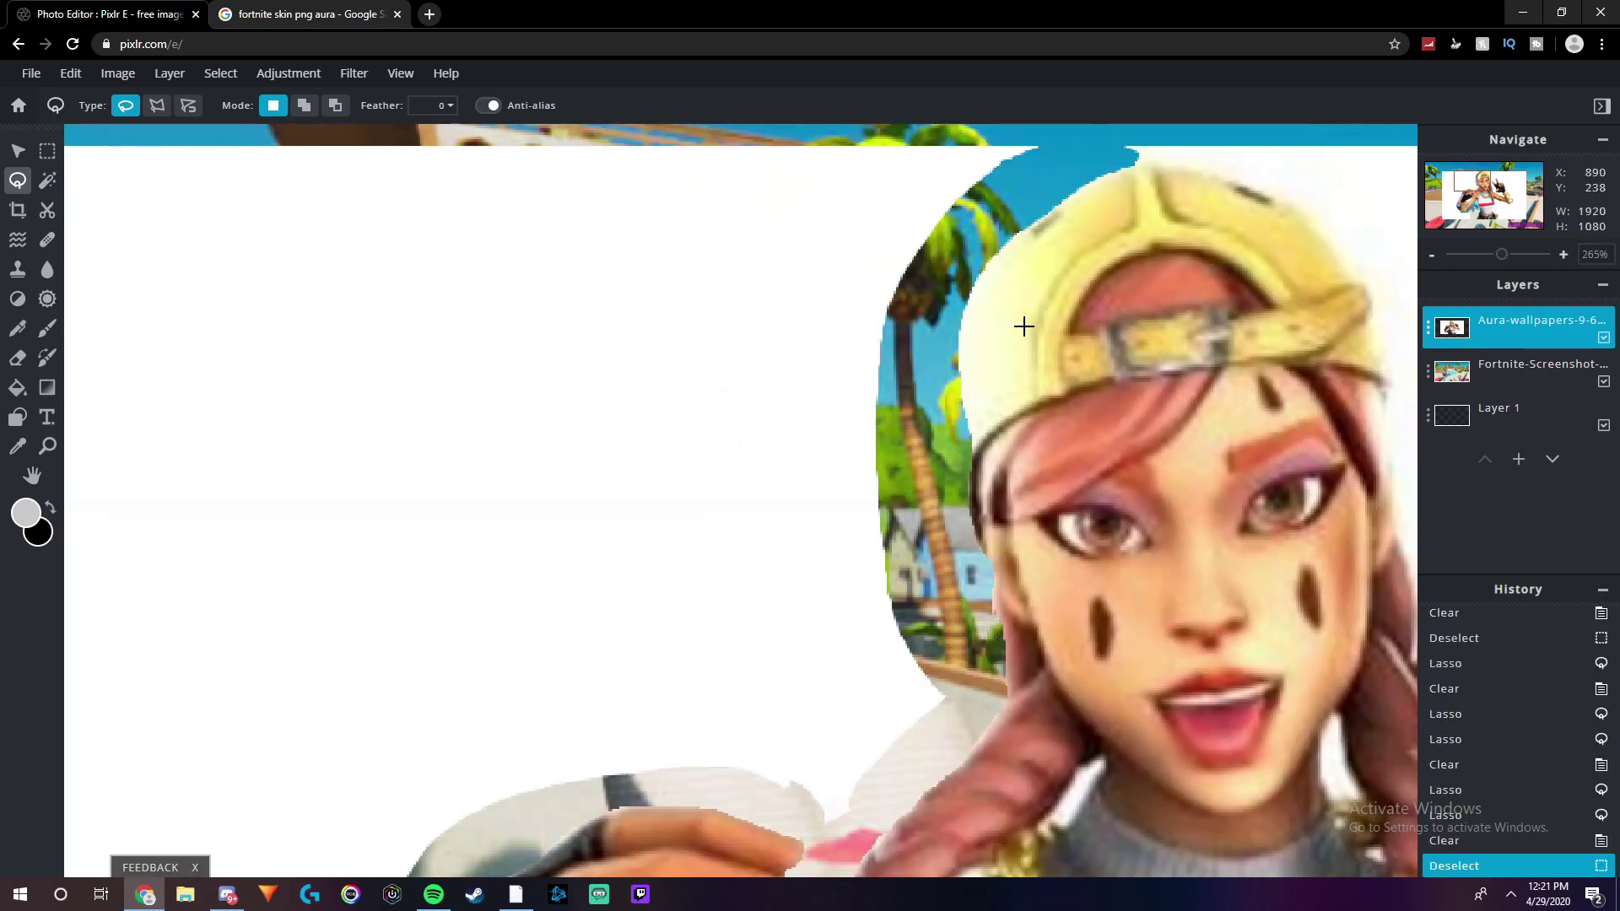
key(ctrl+d)
Delete the white around the hat and between the hair and hand
scroll(662, 261, up, 3)
mouse_move(660, 268)
mouse_down()
mouse_move(869, 314)
mouse_move(1055, 484)
mouse_move(1100, 788)
mouse_move(802, 351)
mouse_up()
key(Delete)
key(ctrl+d)
scroll(674, 195, down, 3)
mouse_move(675, 195)
mouse_down()
mouse_move(779, 506)
mouse_move(990, 644)
mouse_move(1145, 688)
mouse_move(1096, 562)
mouse_move(877, 516)
mouse_move(877, 405)
mouse_move(749, 188)
mouse_move(879, 288)
mouse_move(901, 251)
mouse_move(876, 137)
mouse_move(759, 127)
mouse_up()
key(Delete)
key(ctrl+d)
key(Delete)
key(ctrl+d)
Clear the white around the raised finger and along the glove
scroll(825, 160, down, 2)
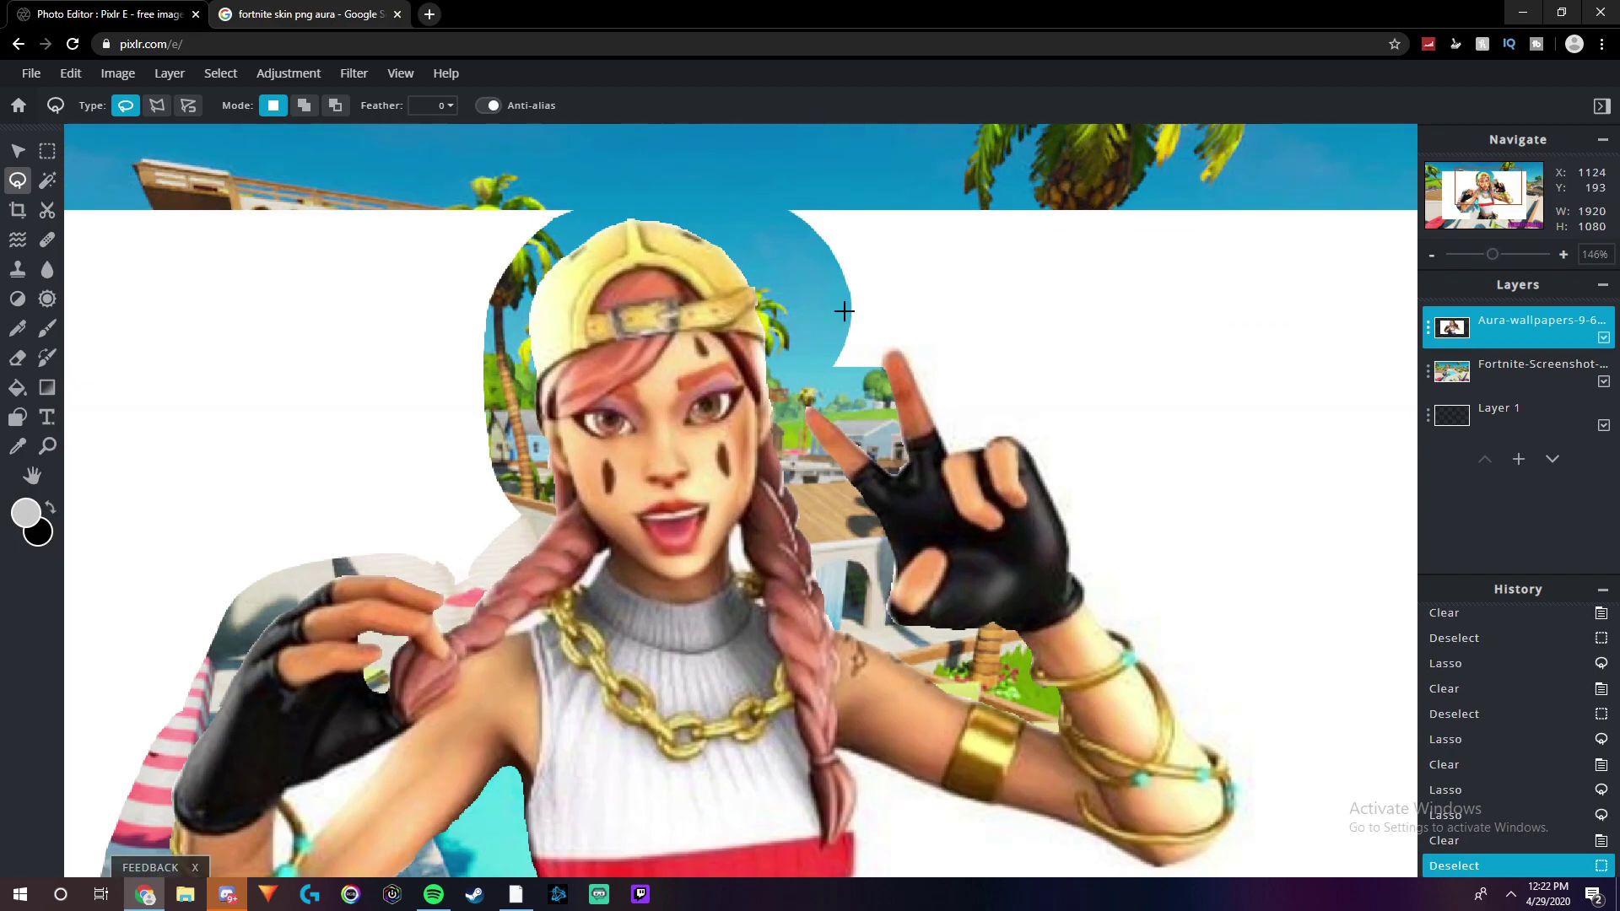
scroll(879, 347, up, 4)
mouse_move(807, 319)
mouse_down()
mouse_move(861, 279)
mouse_move(1004, 583)
mouse_move(1223, 543)
mouse_move(633, 242)
mouse_up()
key(Delete)
key(ctrl+d)
scroll(883, 344, down, 2)
mouse_move(882, 344)
mouse_down()
mouse_move(1020, 691)
mouse_move(1122, 774)
mouse_move(742, 170)
mouse_up()
key(Delete)
key(ctrl+d)
Remove the white under the arm and outline the arm's edge
scroll(742, 170, down, 1)
scroll(806, 207, up, 1)
mouse_move(808, 247)
mouse_down()
mouse_move(853, 359)
mouse_move(983, 492)
mouse_move(950, 643)
mouse_move(571, 589)
mouse_move(441, 661)
mouse_up()
key(Delete)
key(ctrl+d)
scroll(543, 427, up, 2)
mouse_move(816, 554)
mouse_down()
mouse_move(1121, 636)
mouse_move(651, 412)
mouse_move(744, 344)
mouse_move(698, 669)
mouse_move(937, 788)
mouse_move(1016, 672)
mouse_move(892, 642)
mouse_move(850, 366)
mouse_move(818, 402)
mouse_up()
scroll(1122, 636, down, 2)
scroll(1016, 672, down, 5)
scroll(1016, 672, up, 5)
scroll(849, 365, down, 4)
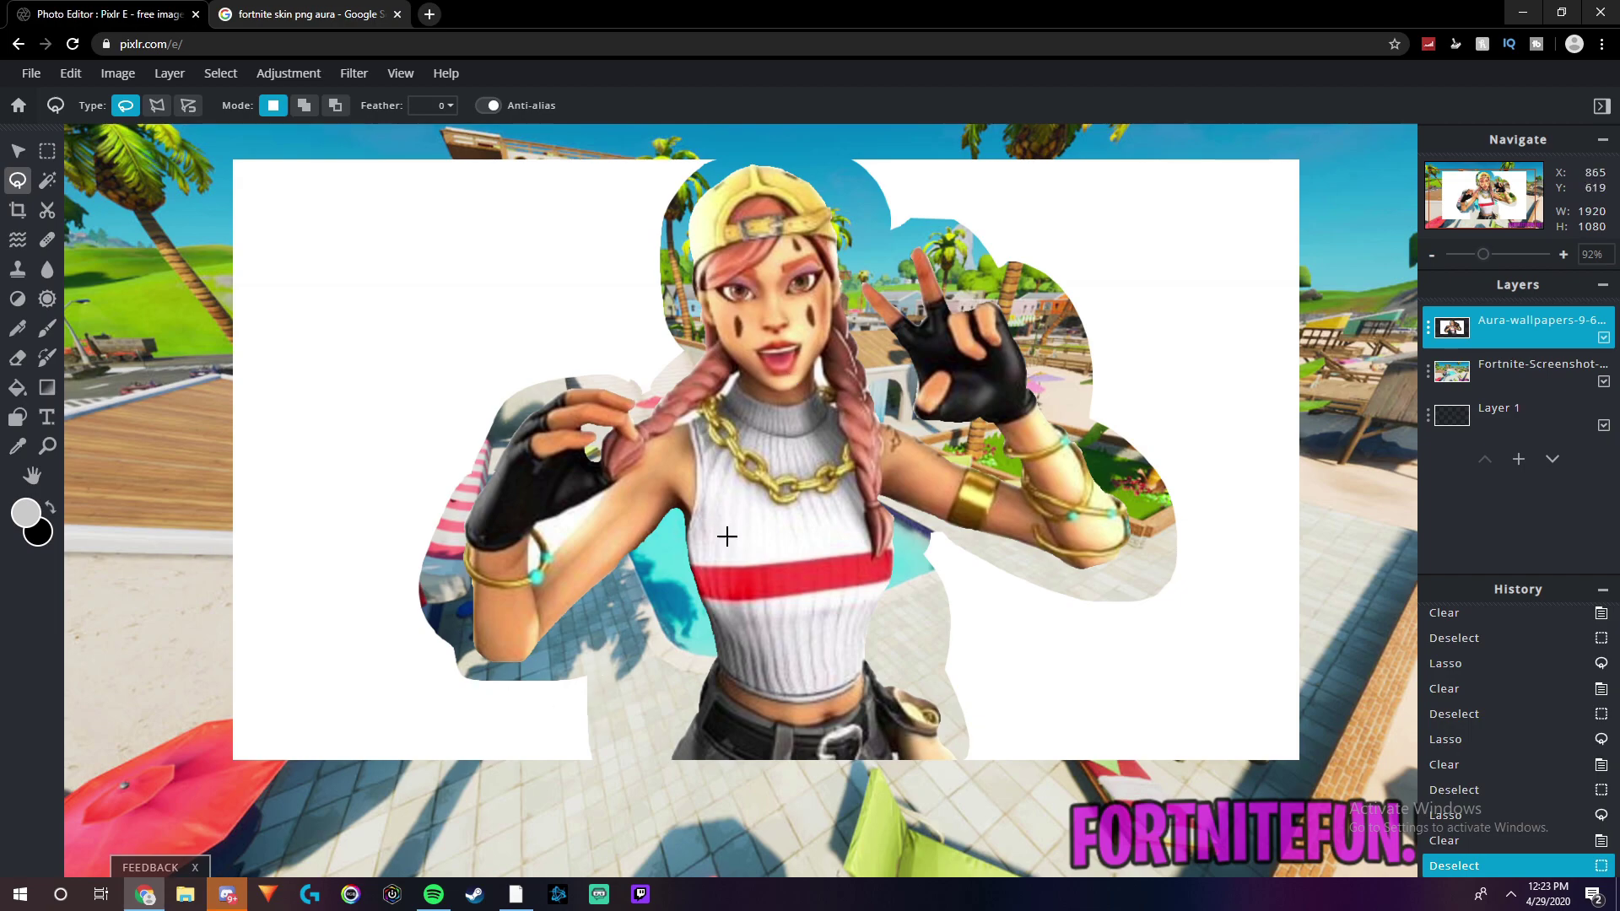
Lasso loosely around Aura, delete the remaining white rectangle, and zoom out
mouse_move(616, 797)
mouse_down()
mouse_move(607, 707)
mouse_move(570, 651)
mouse_move(502, 664)
mouse_move(462, 645)
mouse_move(448, 587)
mouse_move(466, 498)
mouse_up()
mouse_move(561, 386)
mouse_down()
mouse_move(652, 399)
mouse_move(686, 363)
mouse_move(680, 206)
mouse_up()
drag(905, 236, 1013, 292)
drag(1087, 427, 1107, 448)
mouse_move(1136, 574)
mouse_down()
mouse_move(1066, 575)
mouse_move(946, 529)
mouse_up()
drag(908, 639, 941, 693)
drag(967, 792, 1188, 821)
mouse_move(1367, 692)
mouse_down()
mouse_move(1377, 510)
mouse_move(1322, 136)
mouse_move(492, 132)
mouse_move(242, 149)
mouse_up()
mouse_move(157, 296)
mouse_down()
mouse_move(153, 775)
mouse_move(344, 816)
mouse_move(616, 823)
mouse_up()
key(Delete)
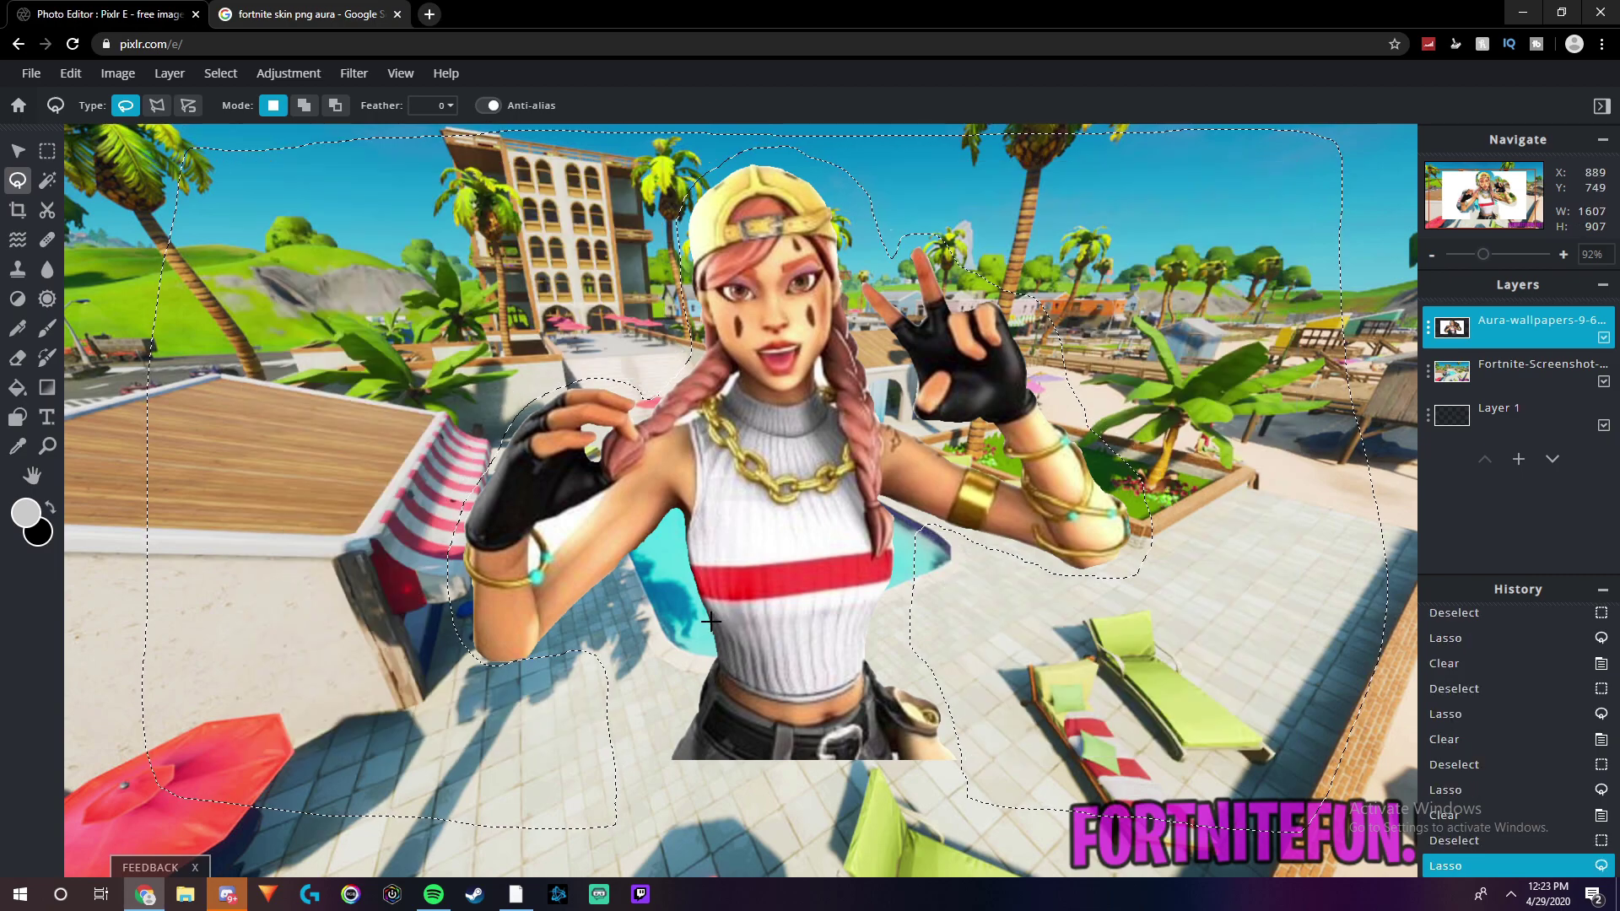
key(ctrl+d)
scroll(1004, 563, down, 3)
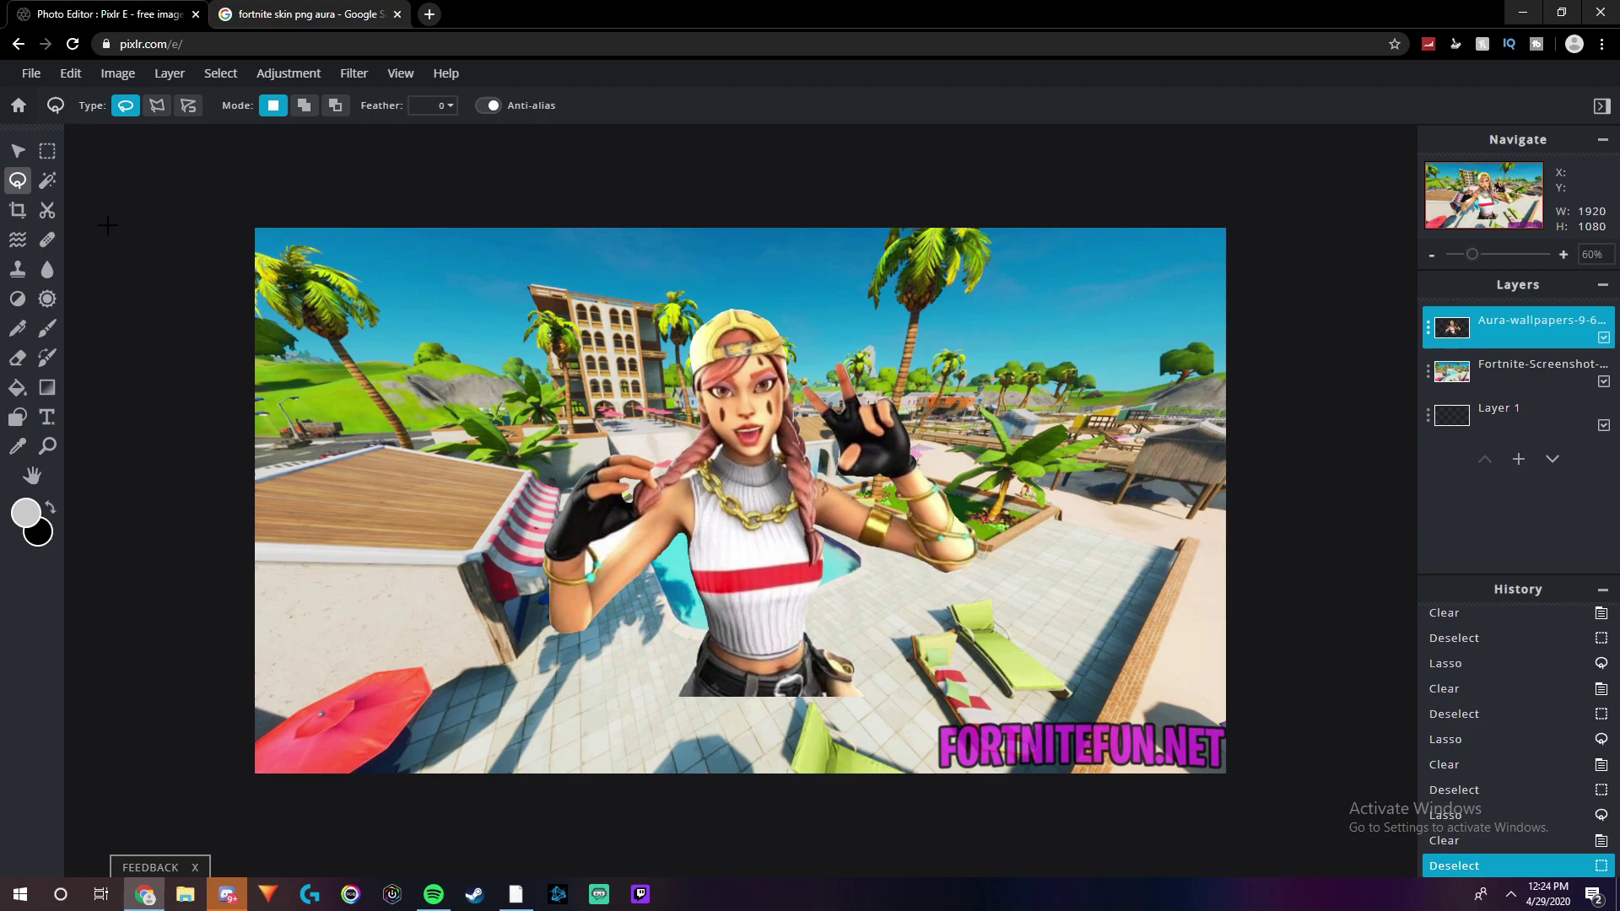
Enlarge the Aura cut-out and shift it lower and to the right
click(18, 150)
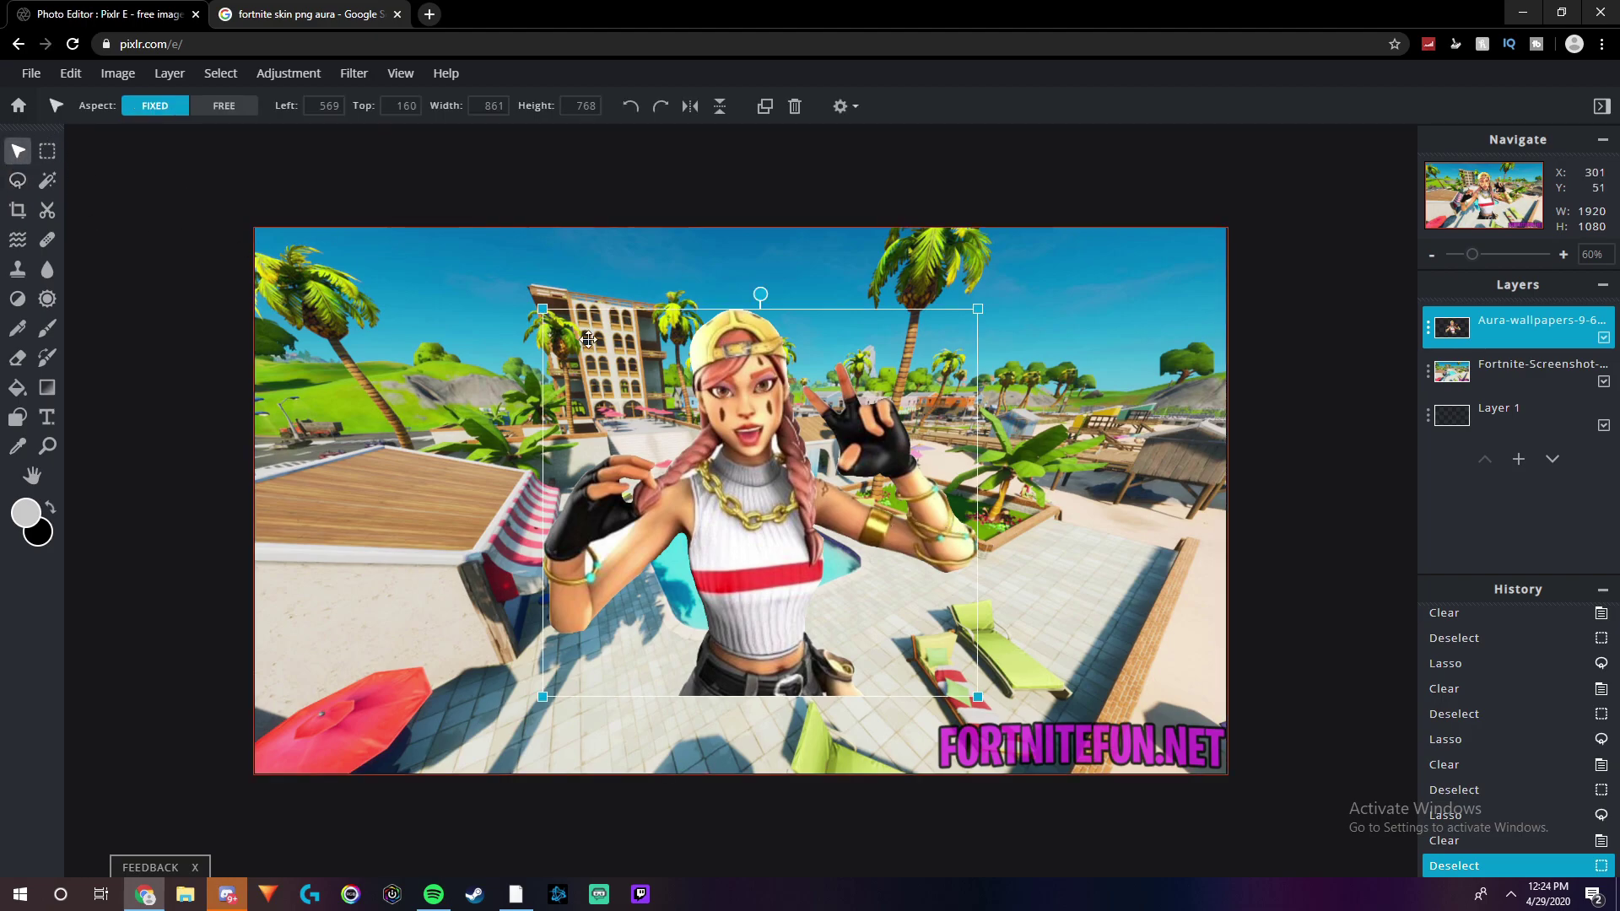
drag(635, 369, 586, 365)
drag(929, 320, 1109, 180)
drag(996, 307, 1015, 452)
Scale up the beach backdrop so the FORTNITEFUN.NET watermark leaves the canvas
click(1527, 370)
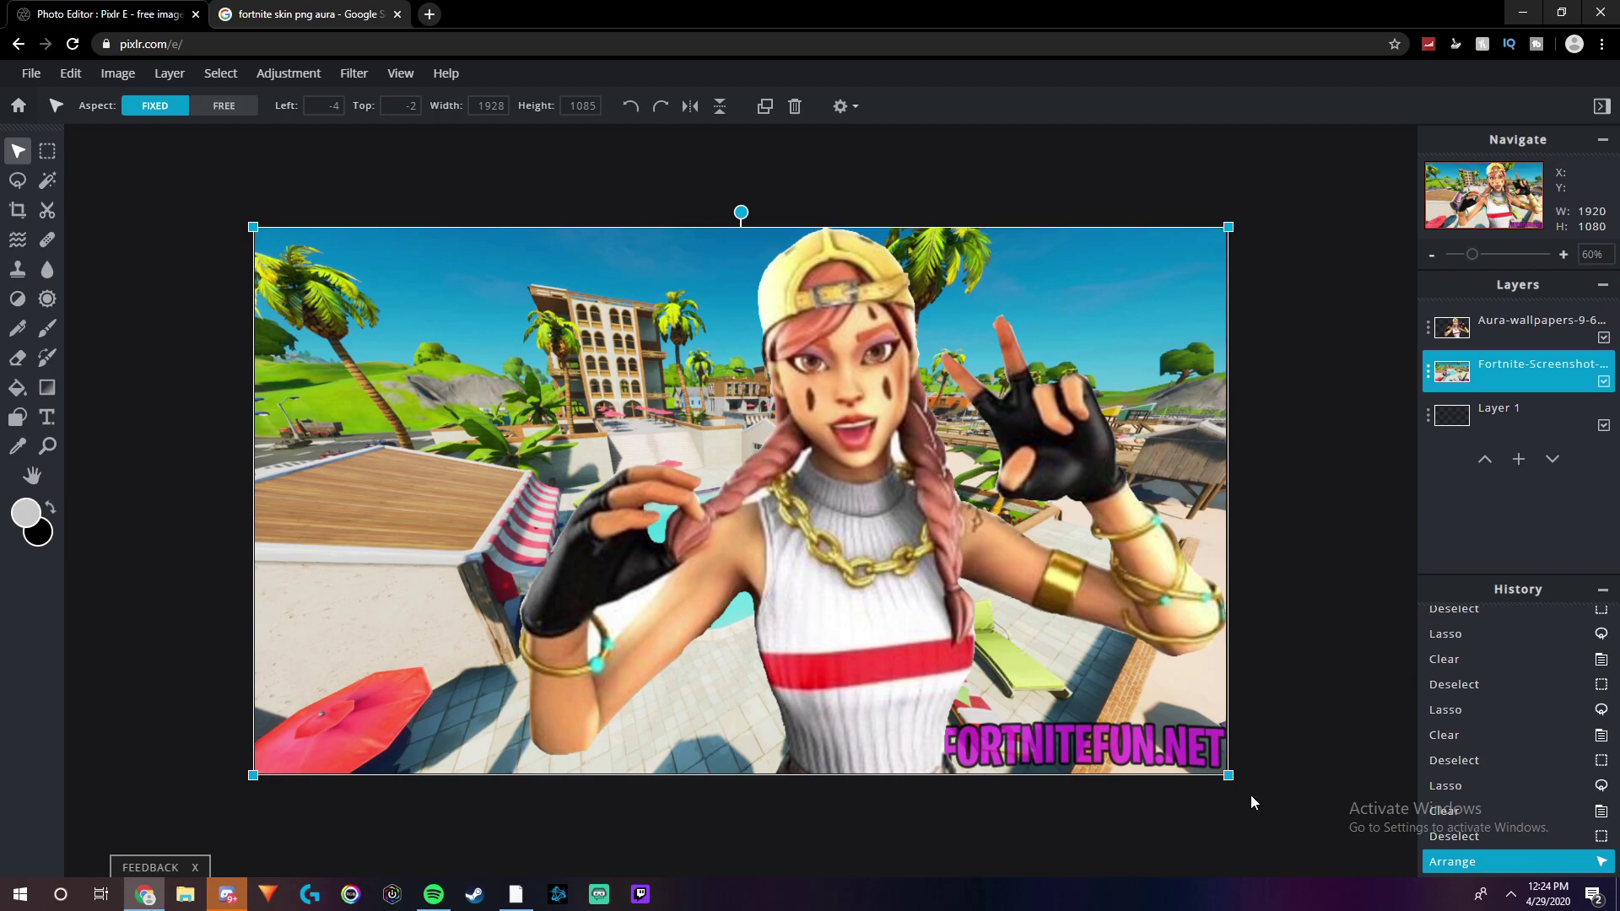
drag(1233, 783, 1340, 838)
click(1344, 659)
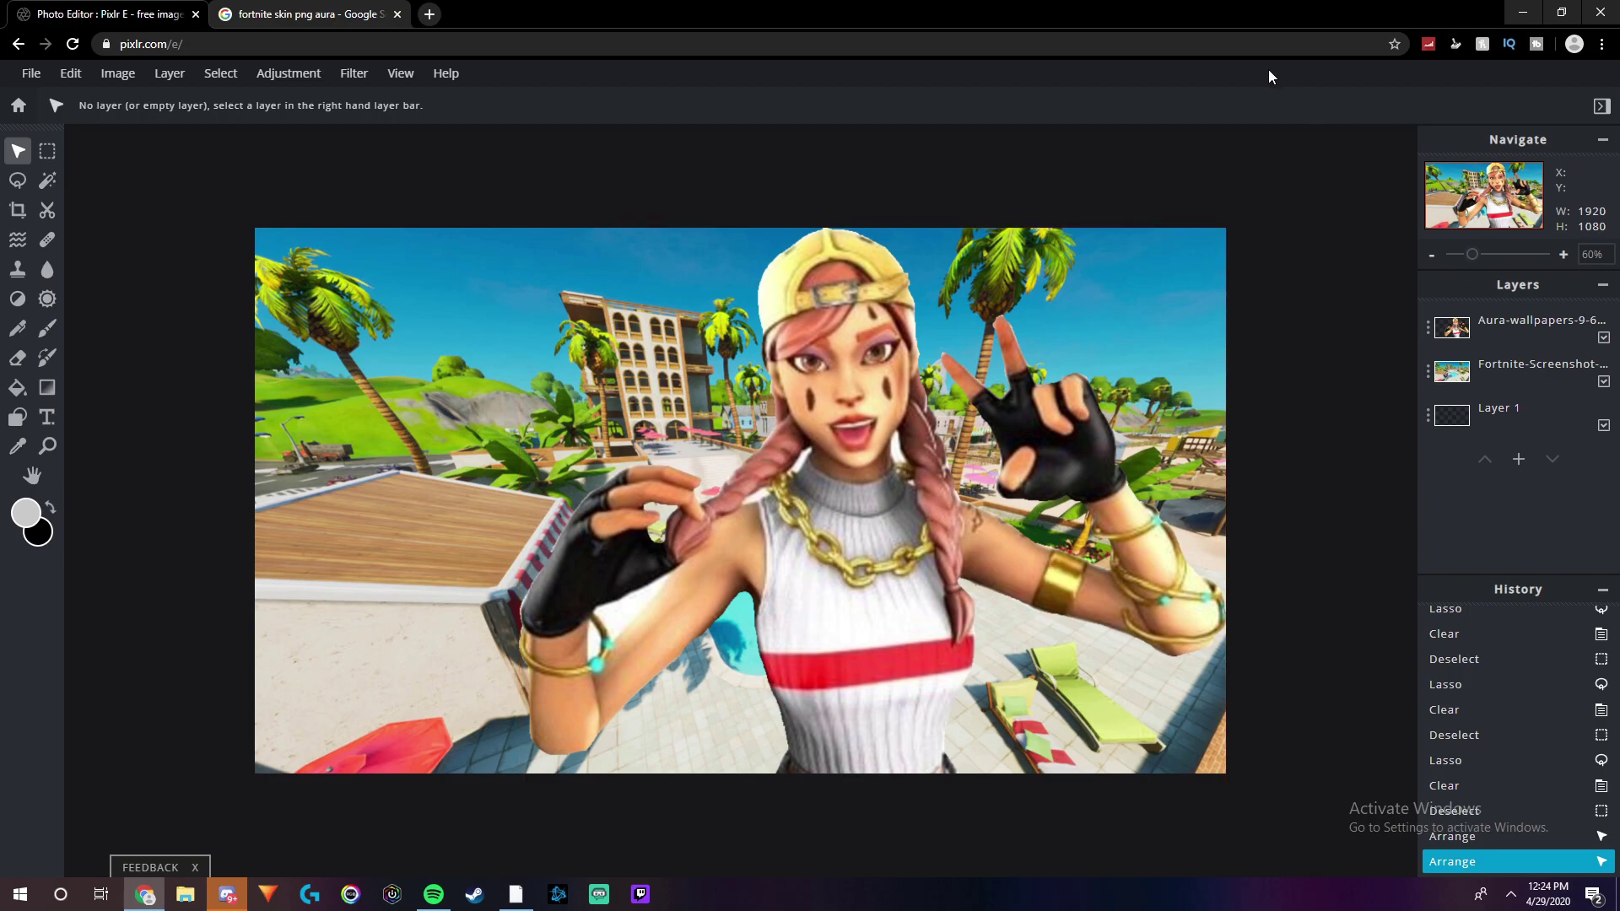
Raise the Aura layer's saturation to 22 in Hue & Saturation
click(899, 519)
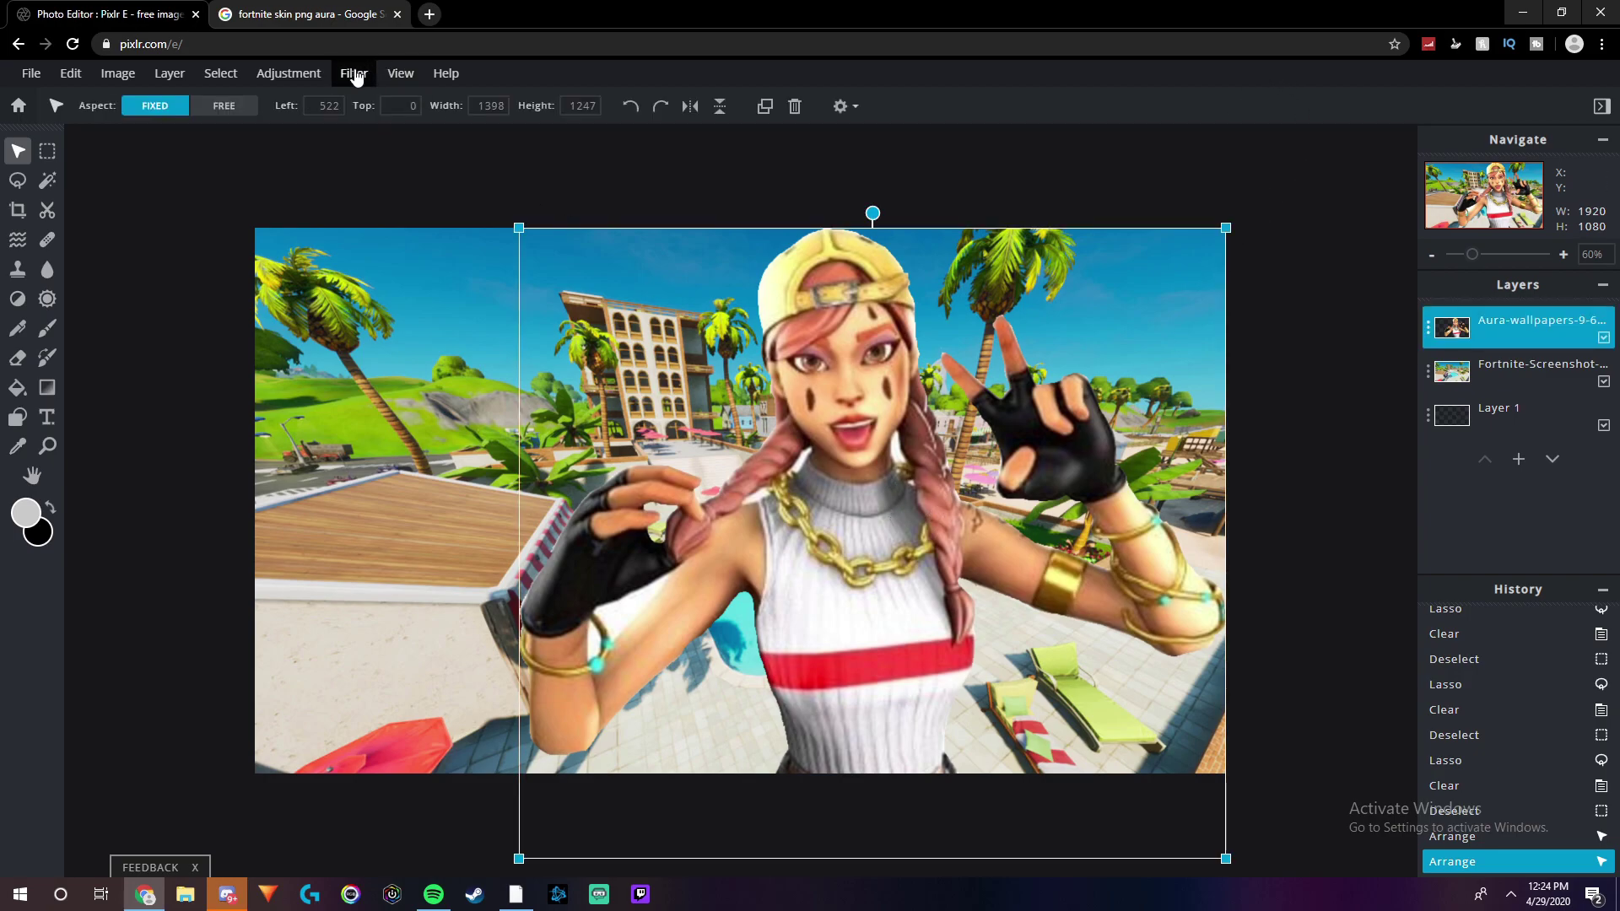
click(220, 73)
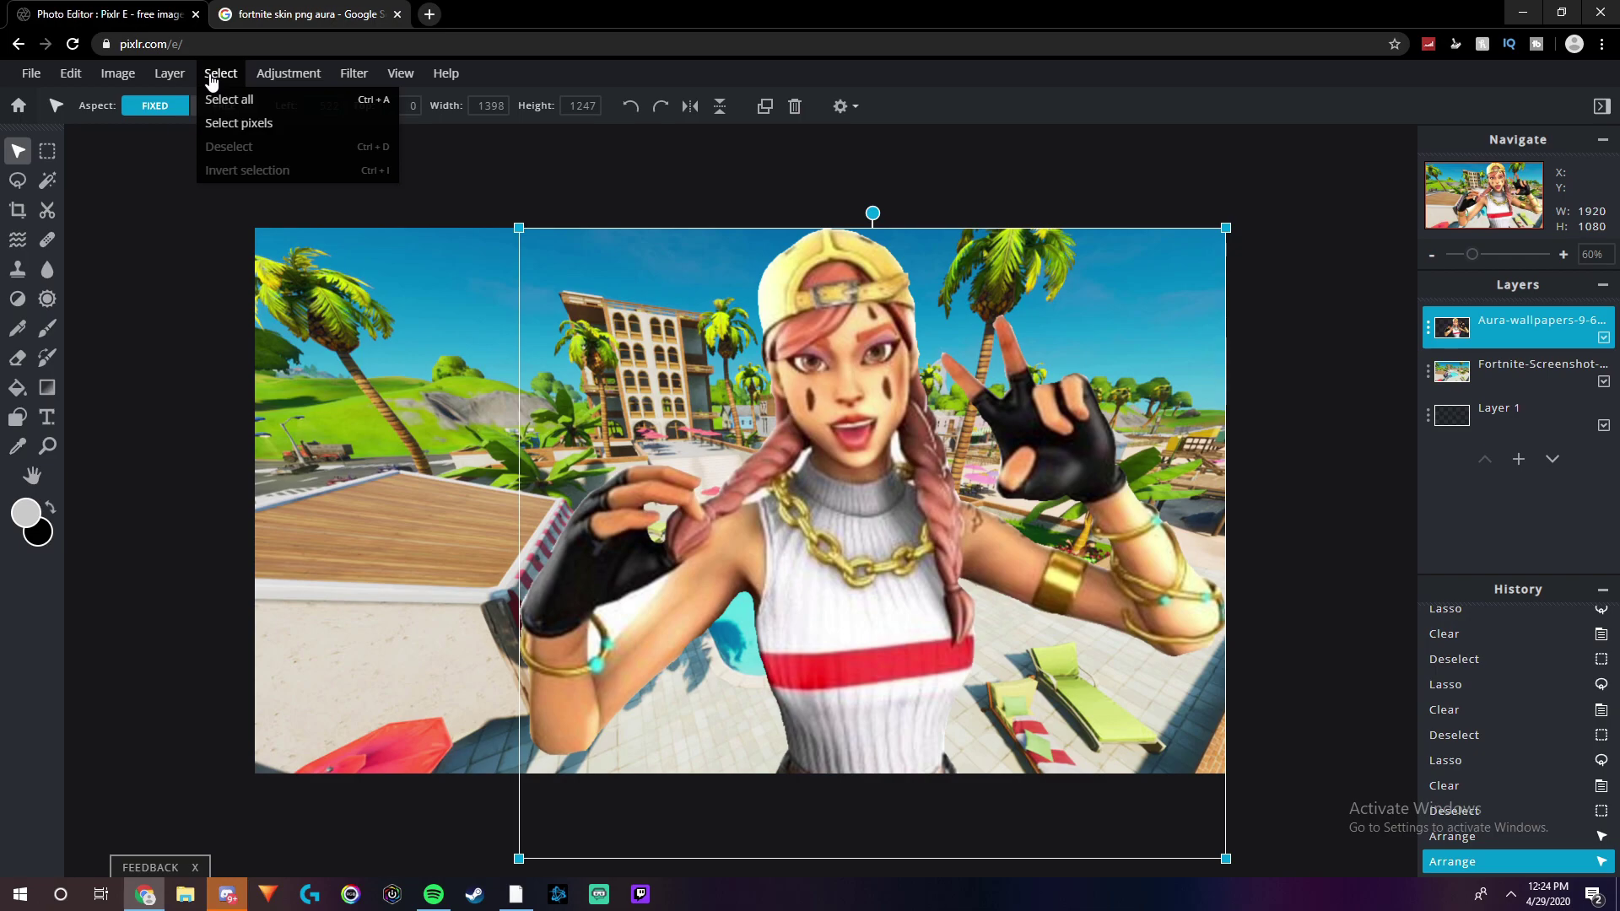
click(290, 174)
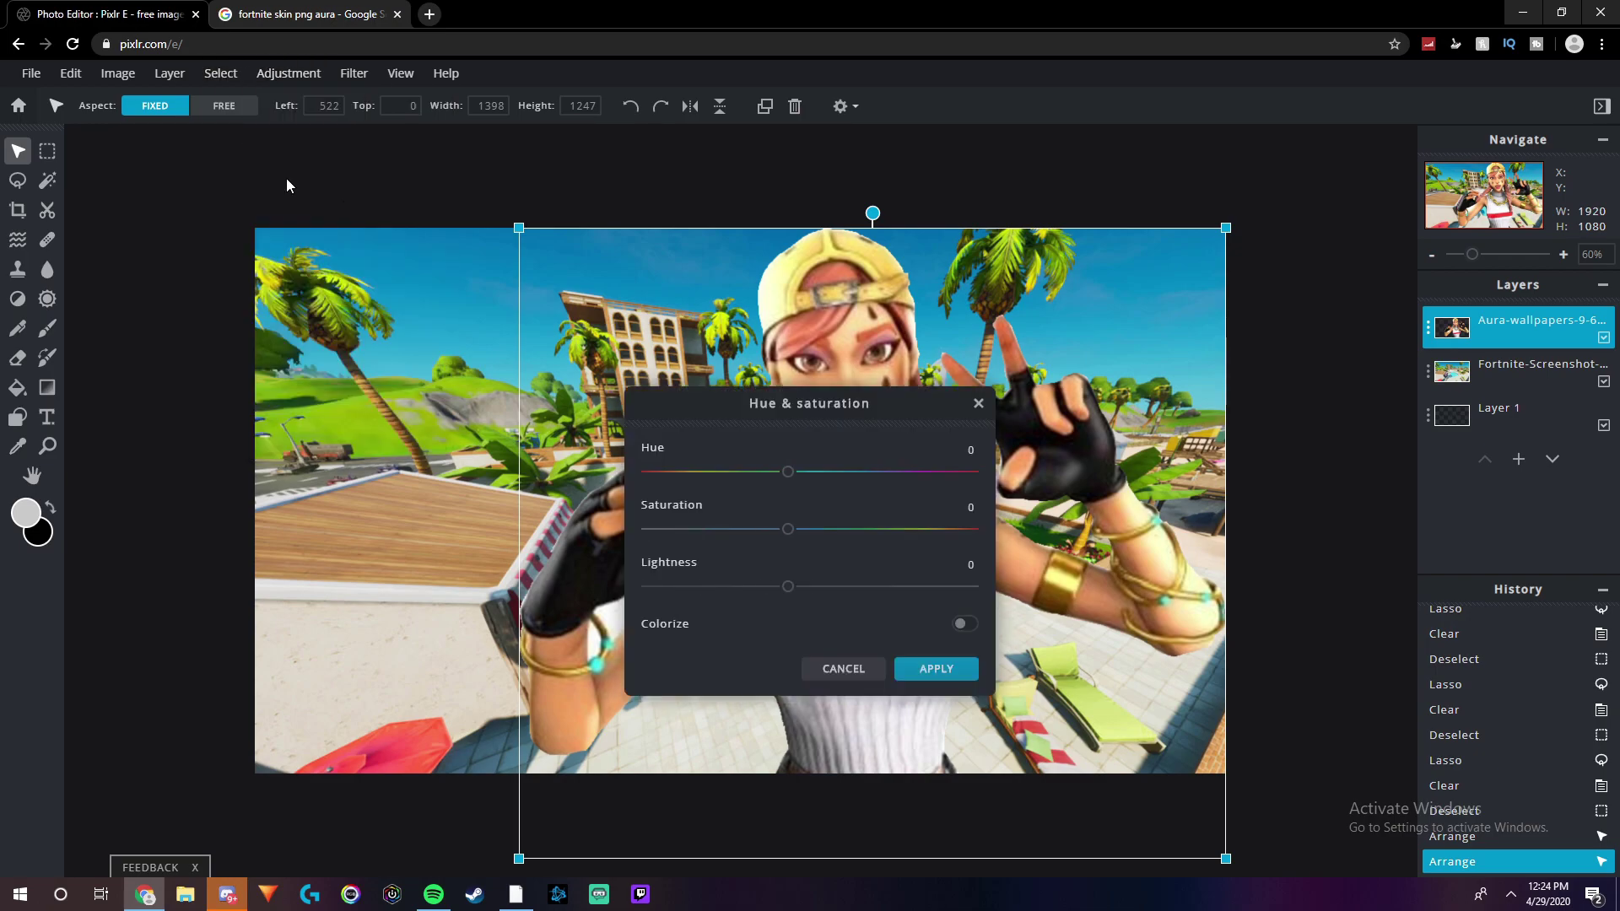
click(808, 529)
mouse_move(816, 530)
mouse_down()
mouse_move(899, 532)
mouse_move(848, 534)
mouse_up()
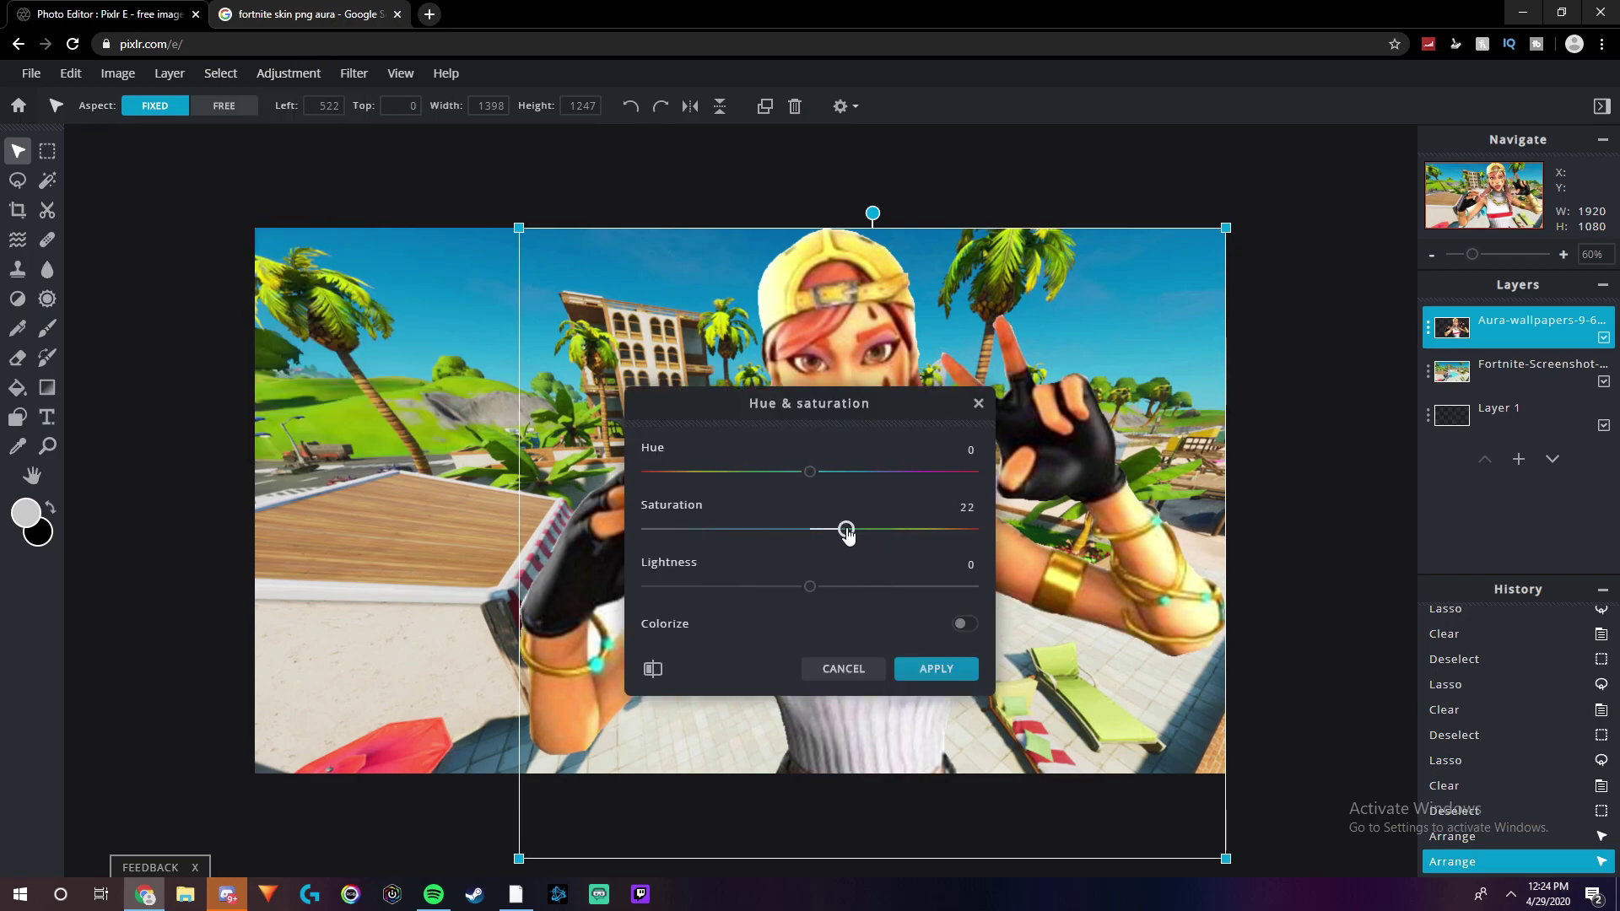
click(929, 668)
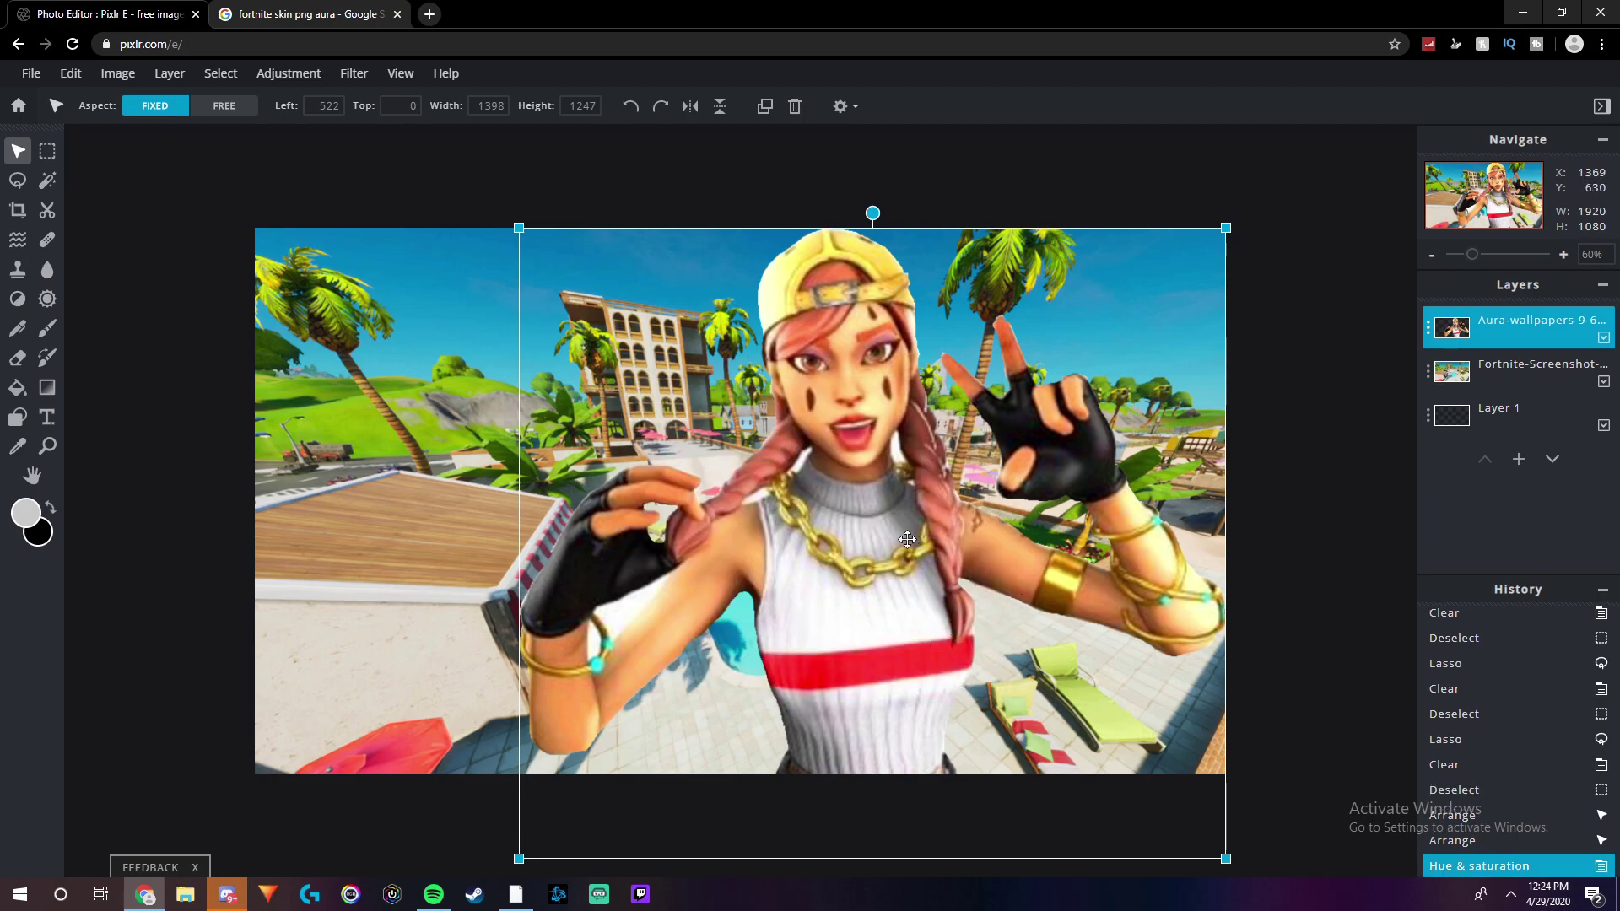
Apply a thickened white Outer glow filter around the Aura cut-out
click(377, 75)
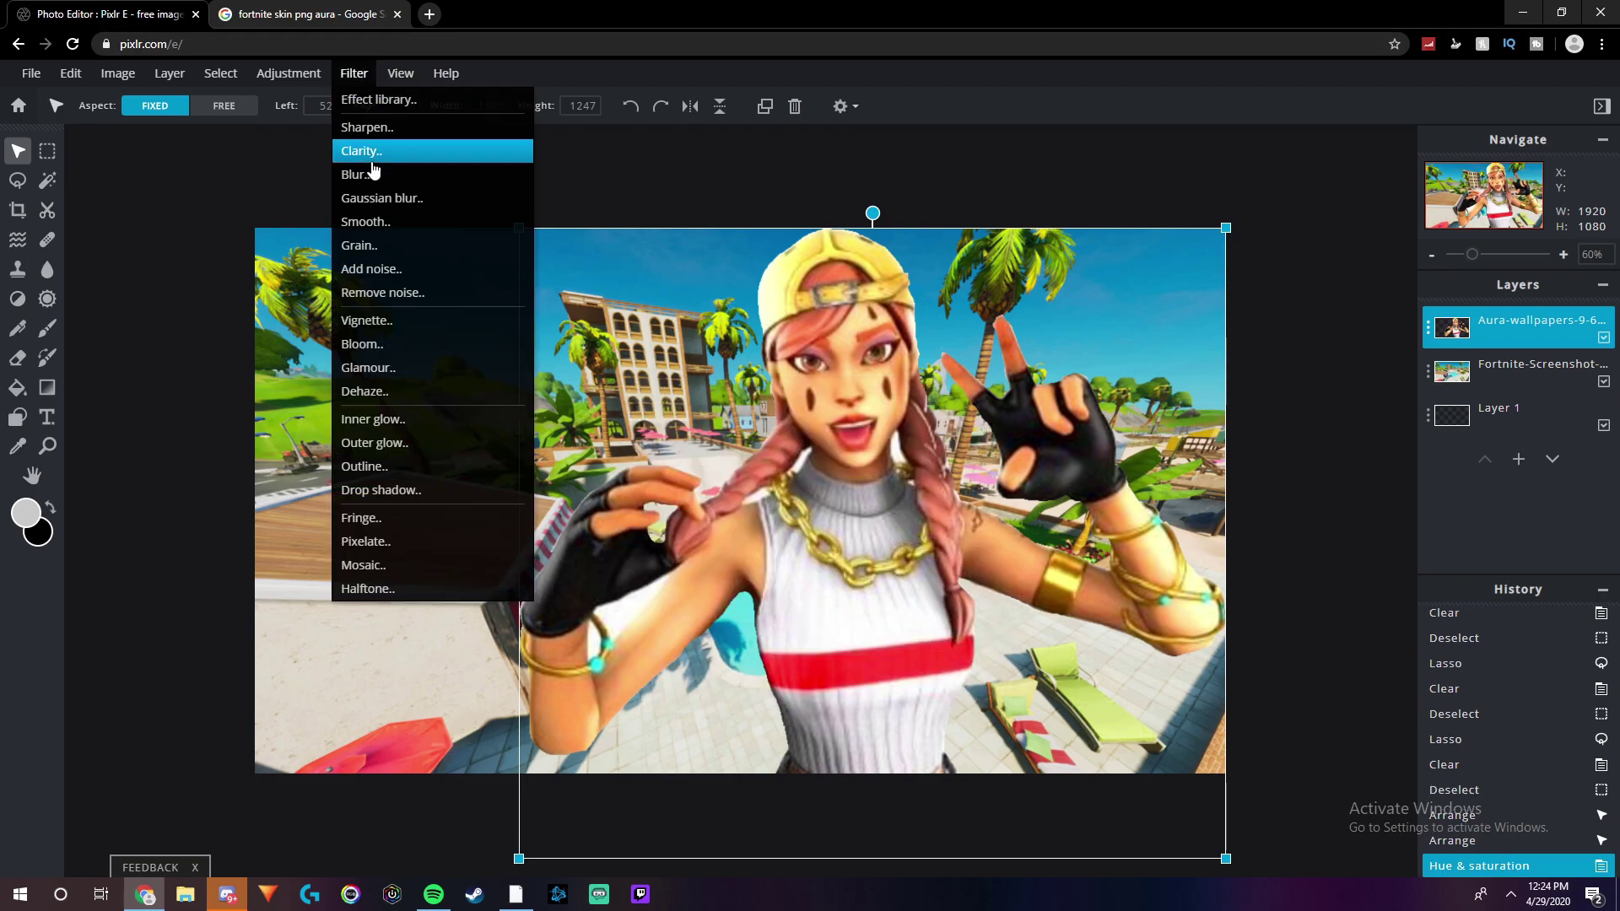
click(377, 444)
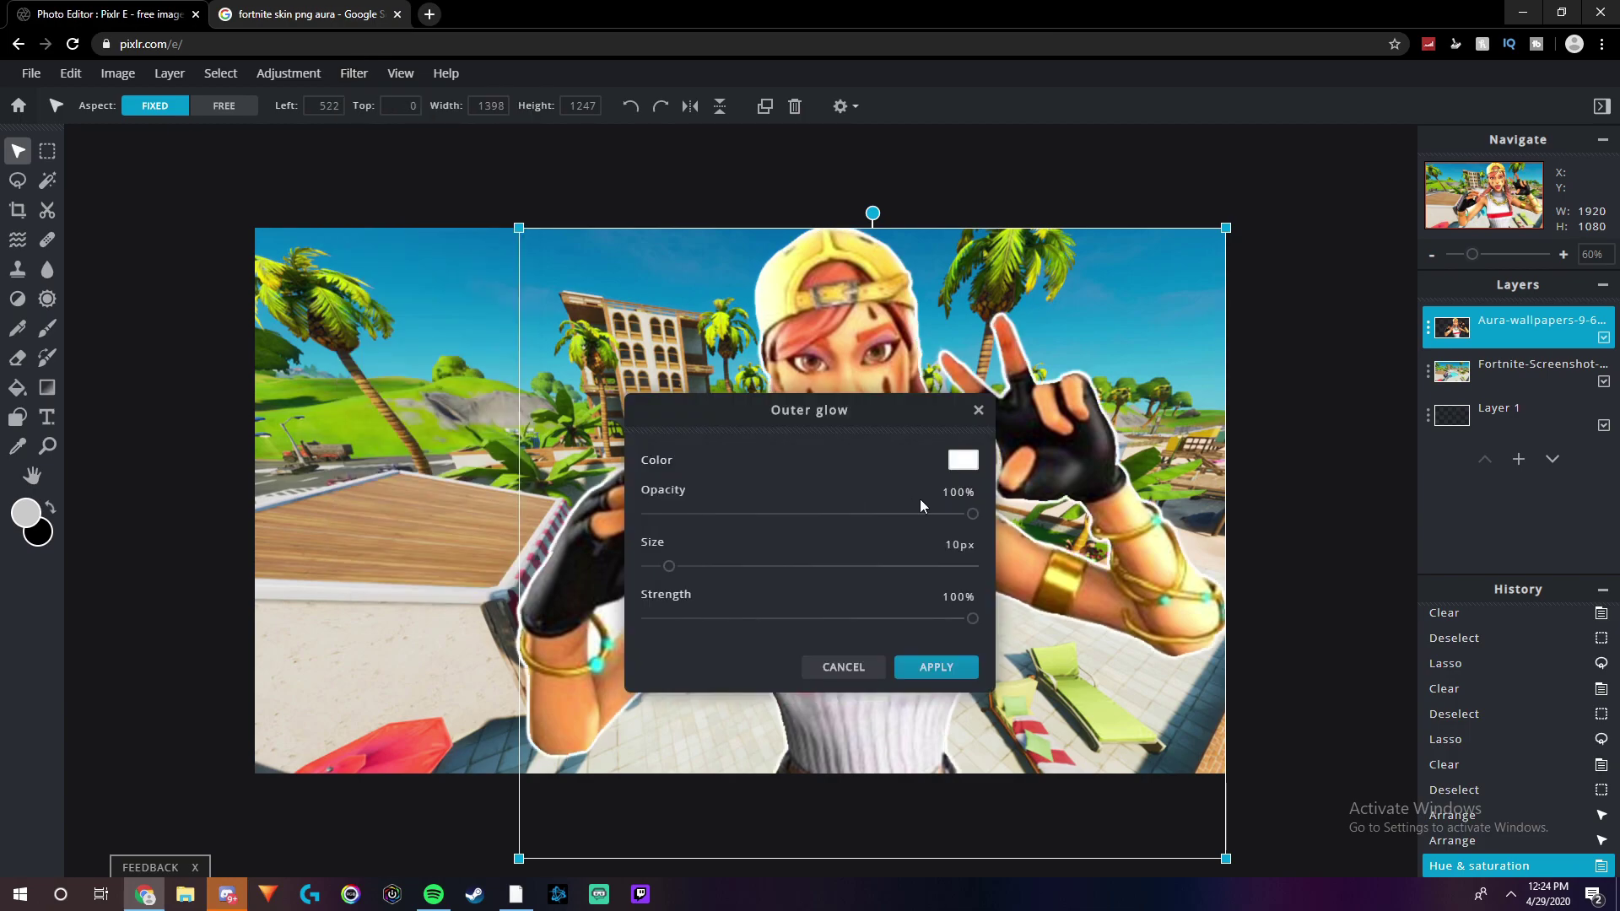
drag(673, 566, 704, 571)
click(937, 667)
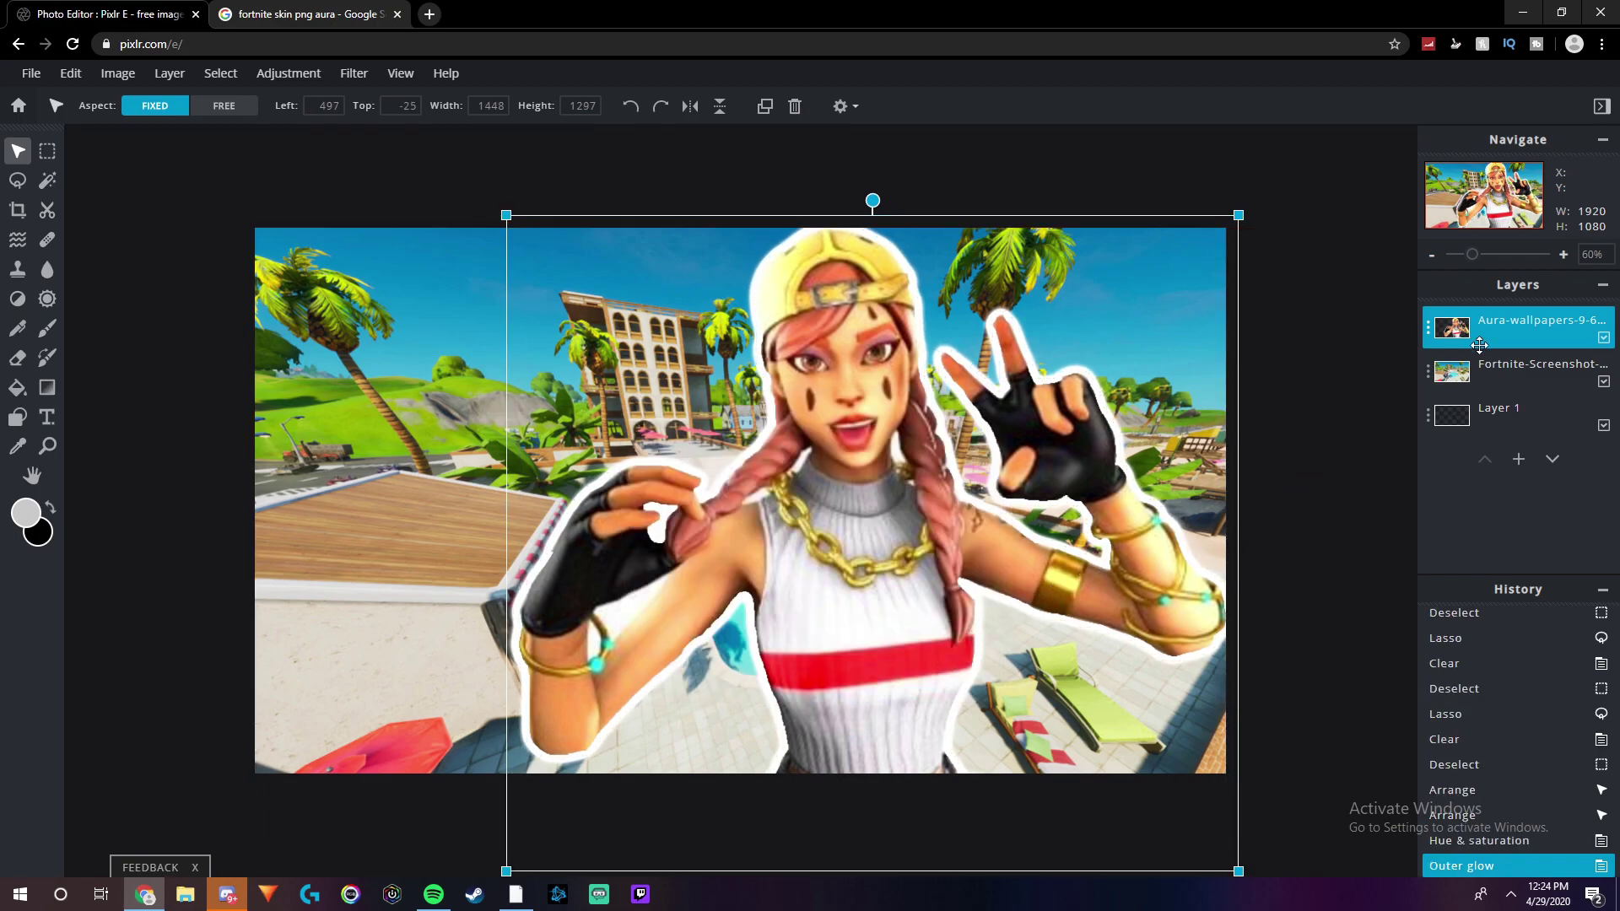
Raise the Fortnite-Screenshot layer's saturation to 100 with Hue & saturation, then deselect it
click(1482, 378)
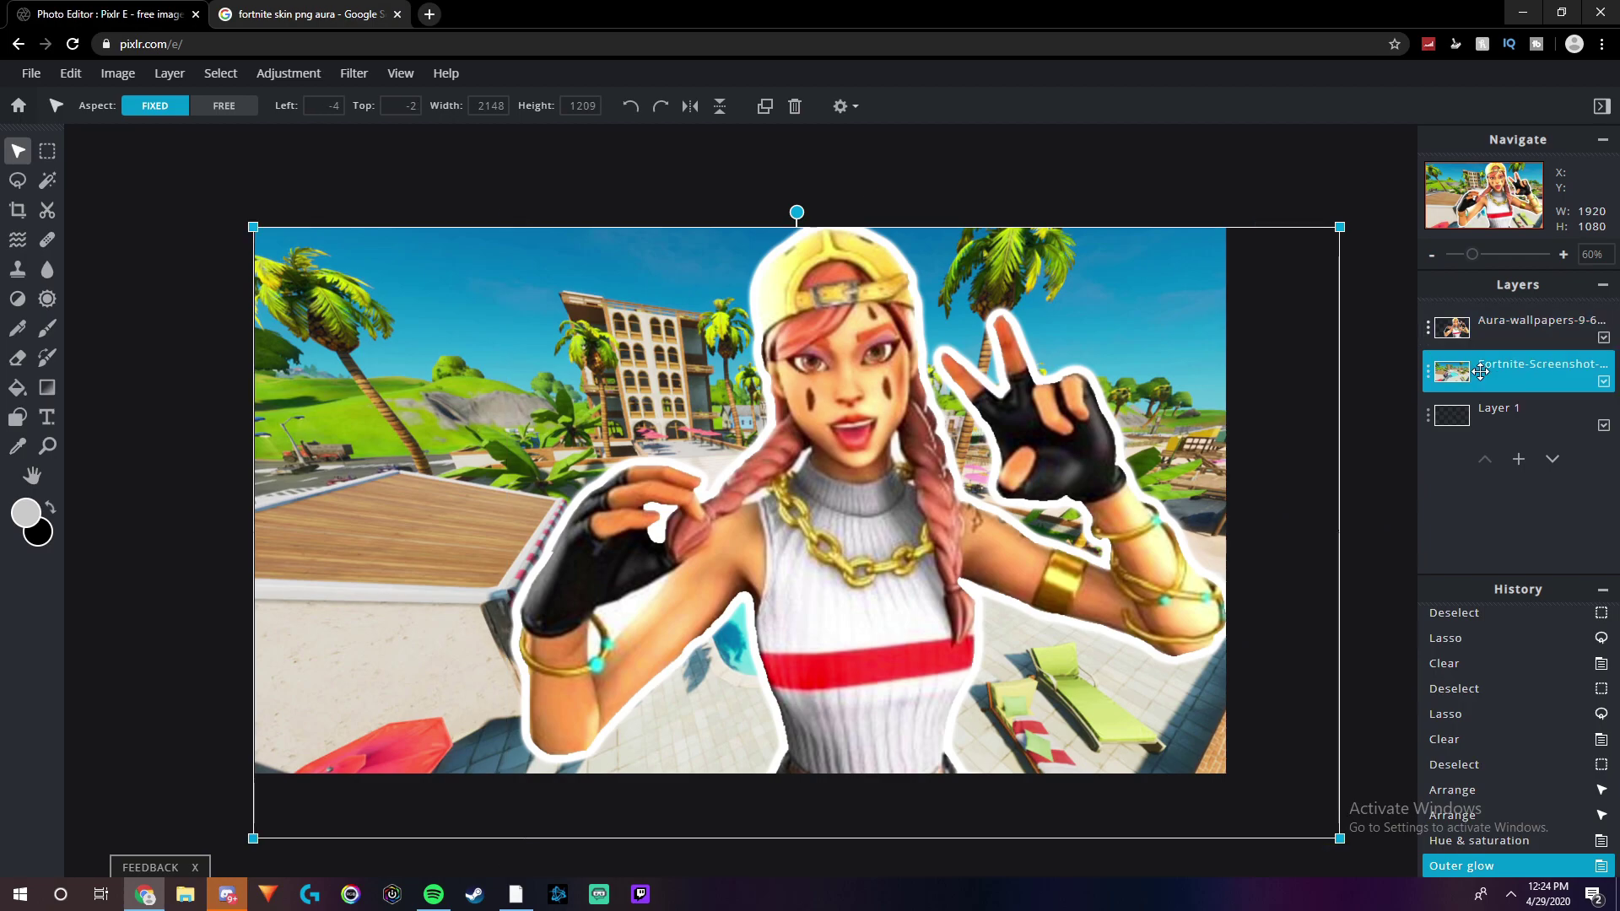
click(288, 73)
click(297, 170)
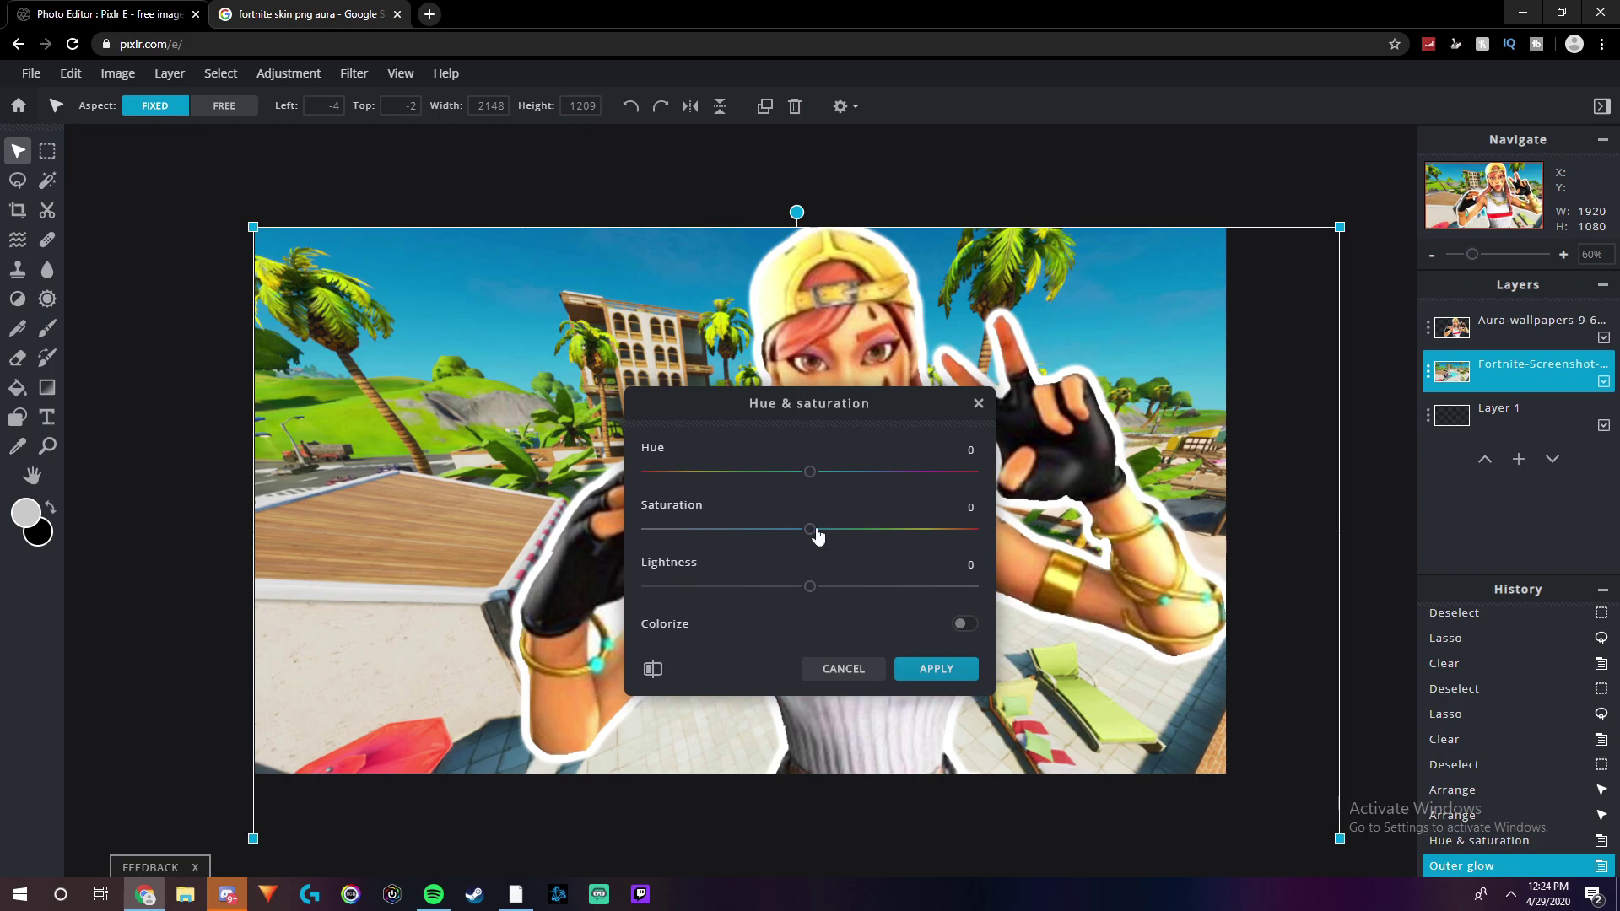
drag(815, 529, 1338, 533)
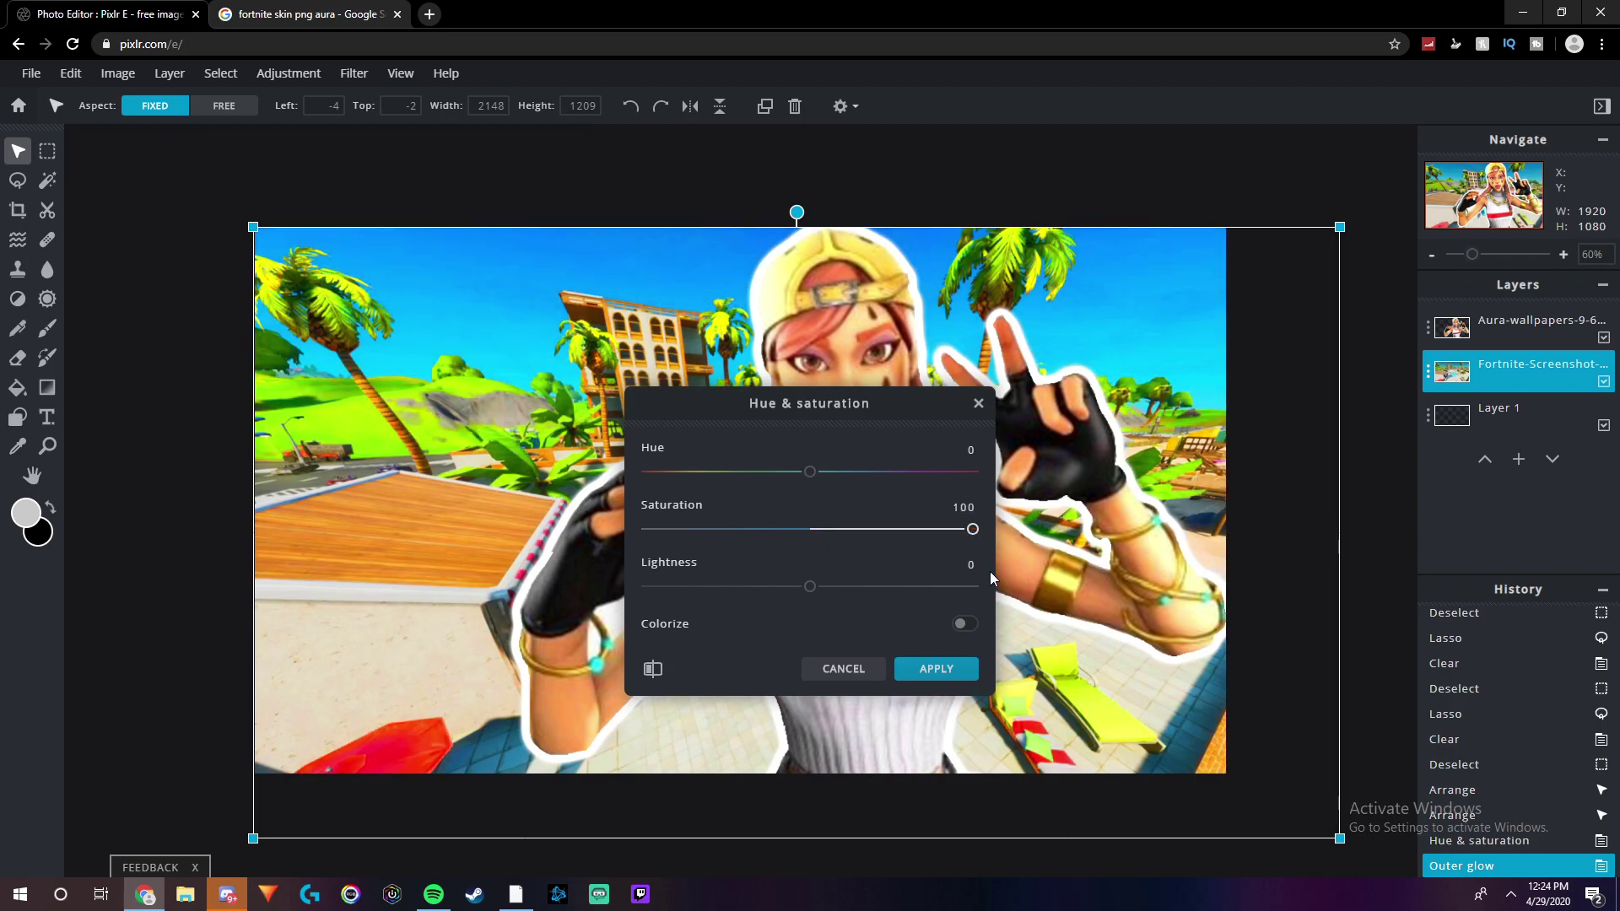
click(954, 670)
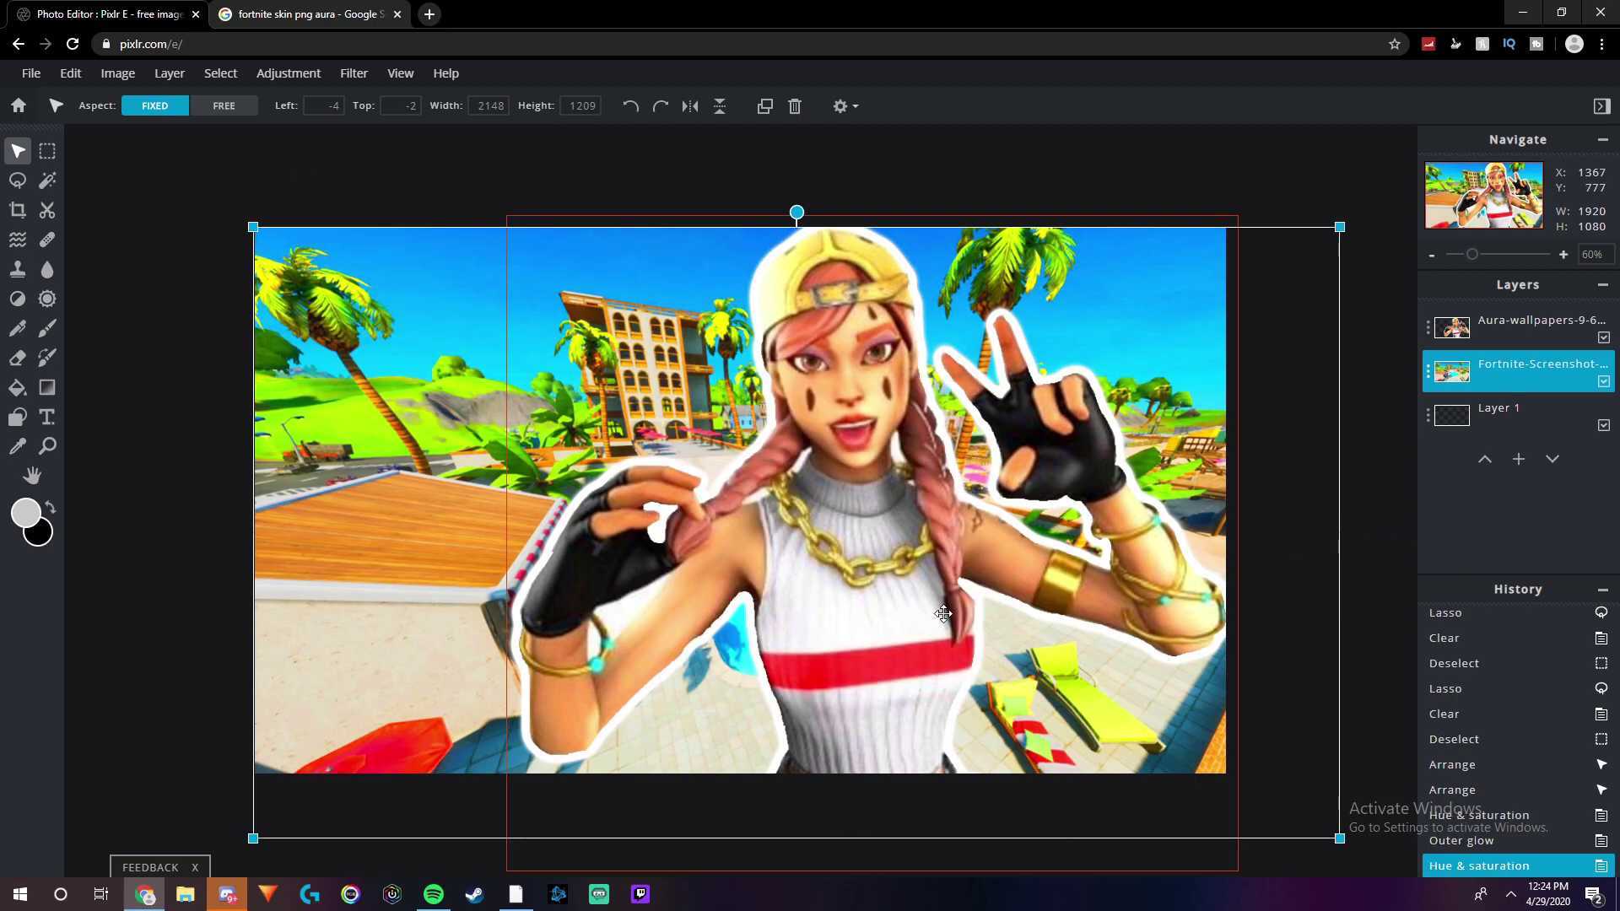
click(1354, 187)
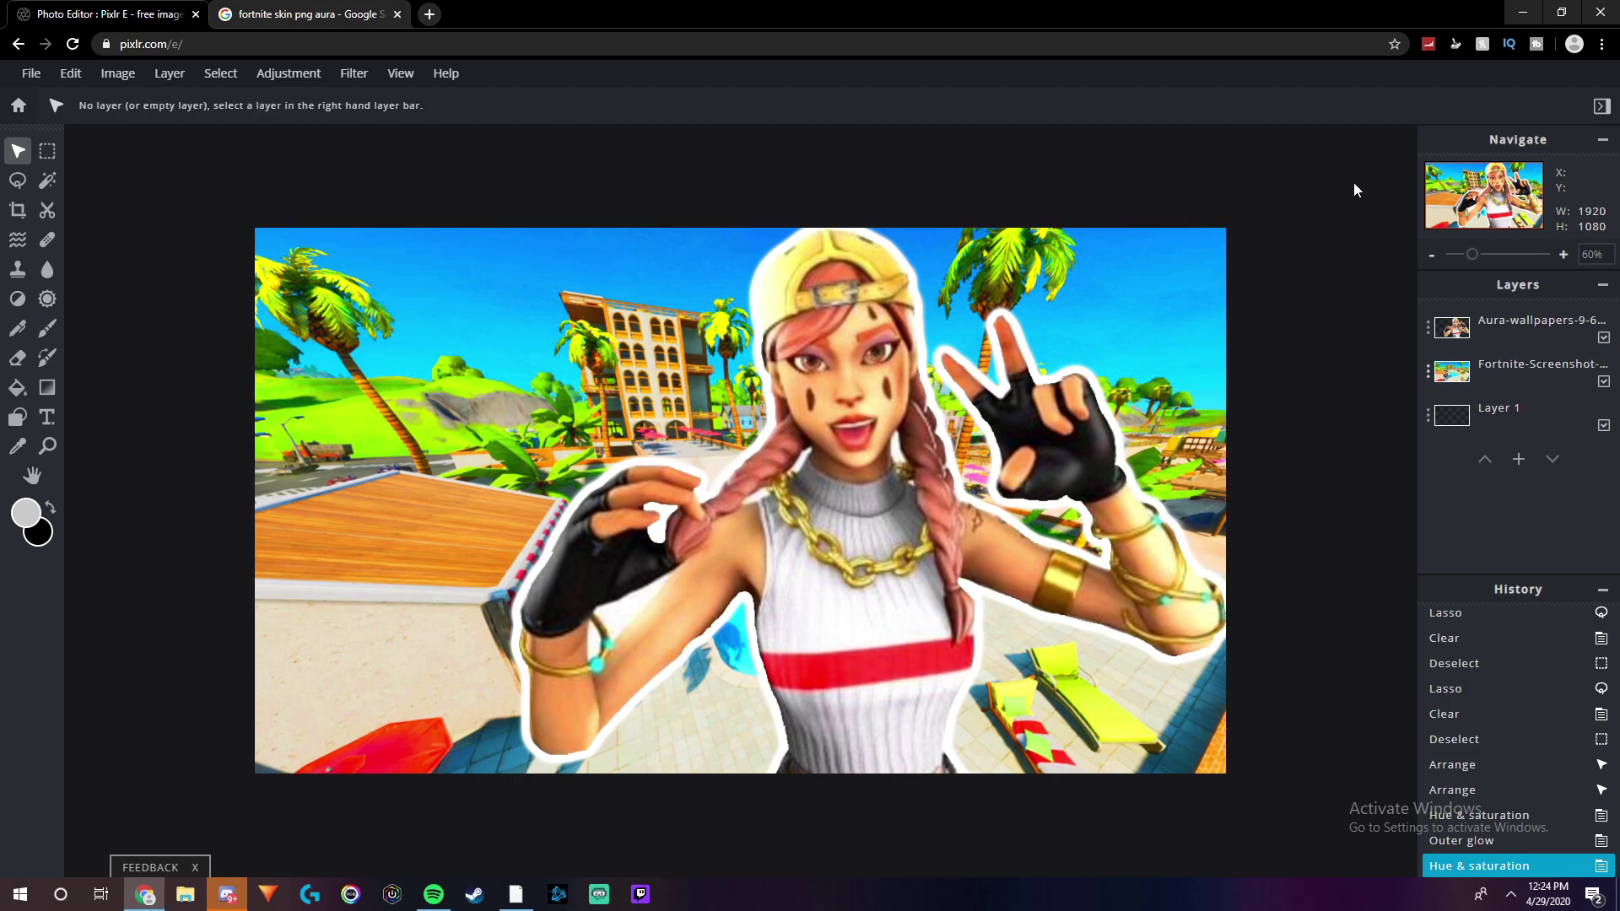
scroll(1075, 357, down, 3)
Create a new text layer on the canvas with FORTNITE and MONTAGE on separate lines, starting a third line
scroll(560, 525, up, 3)
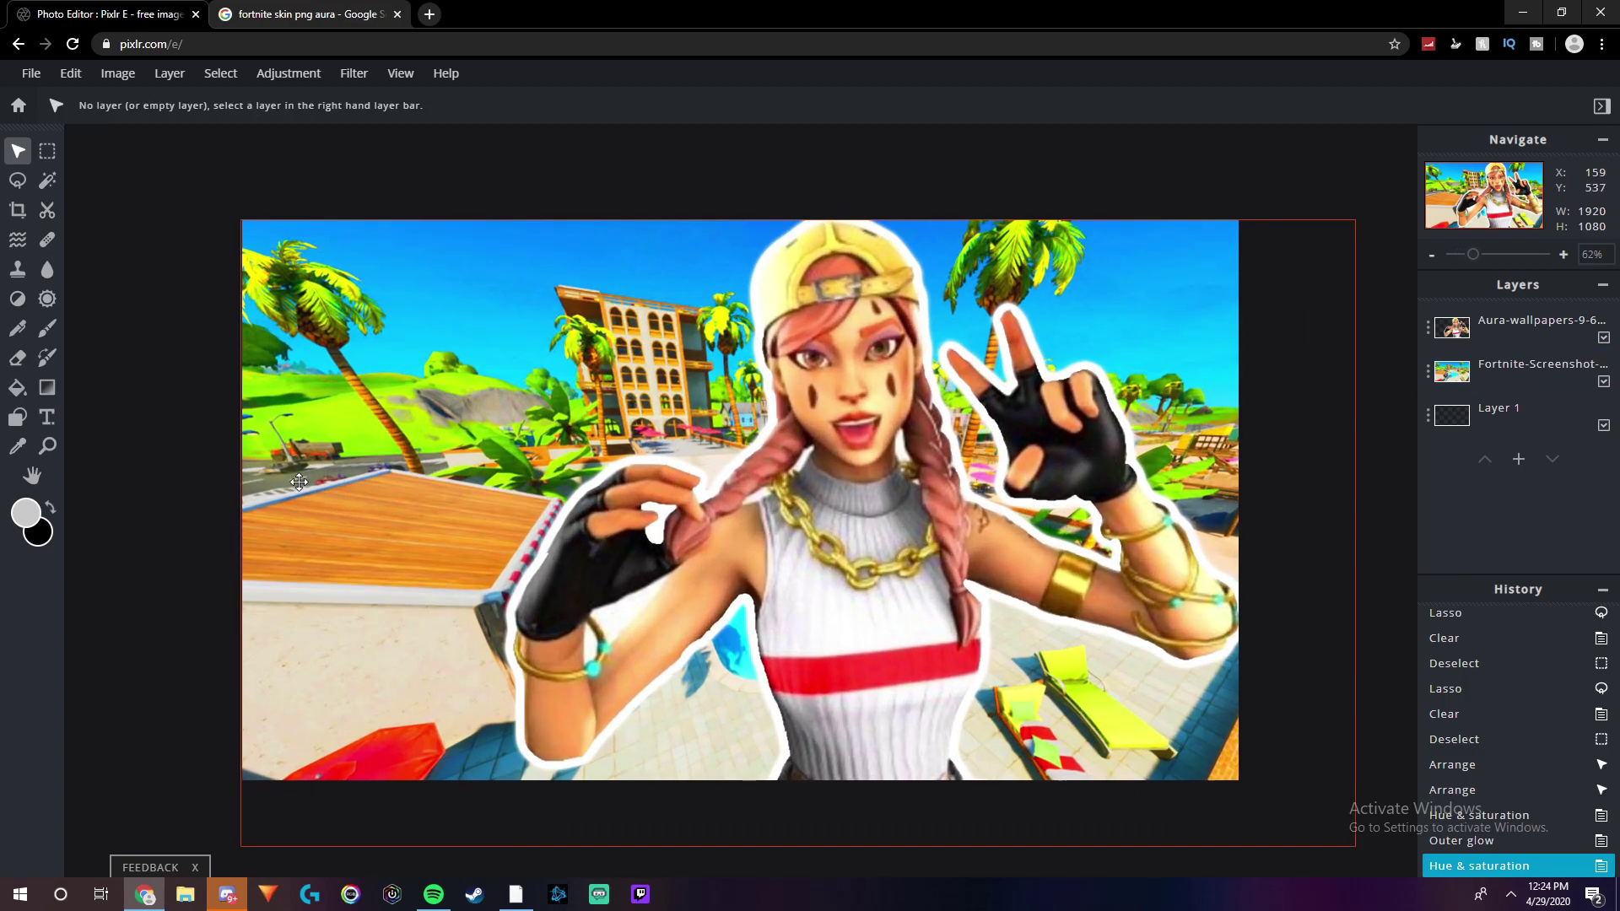
click(48, 417)
click(439, 389)
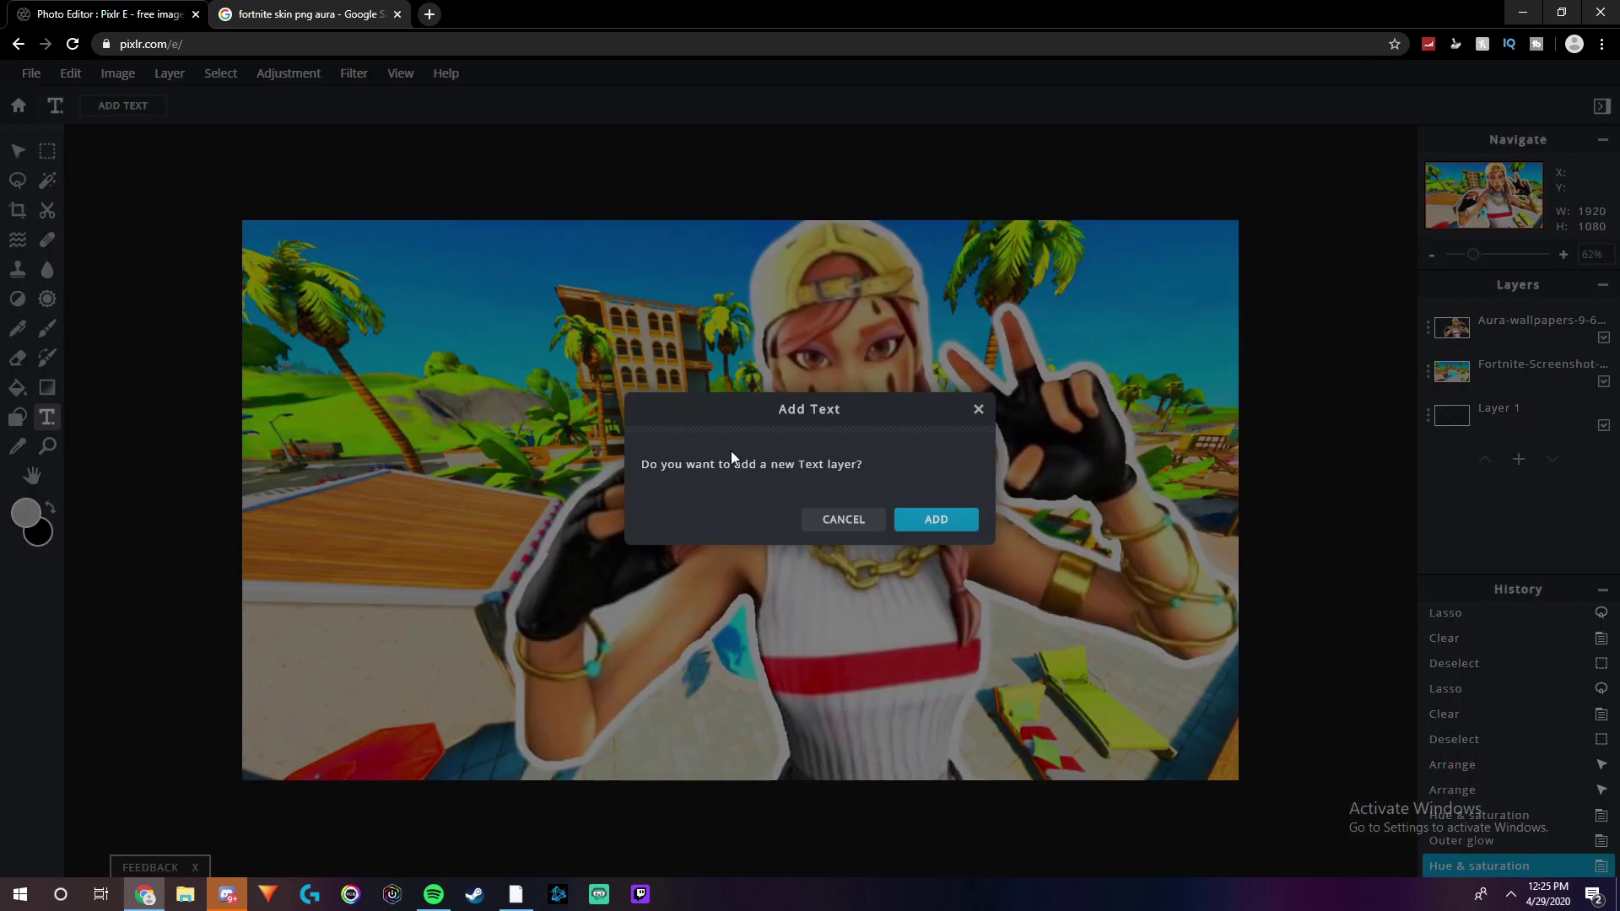
click(902, 523)
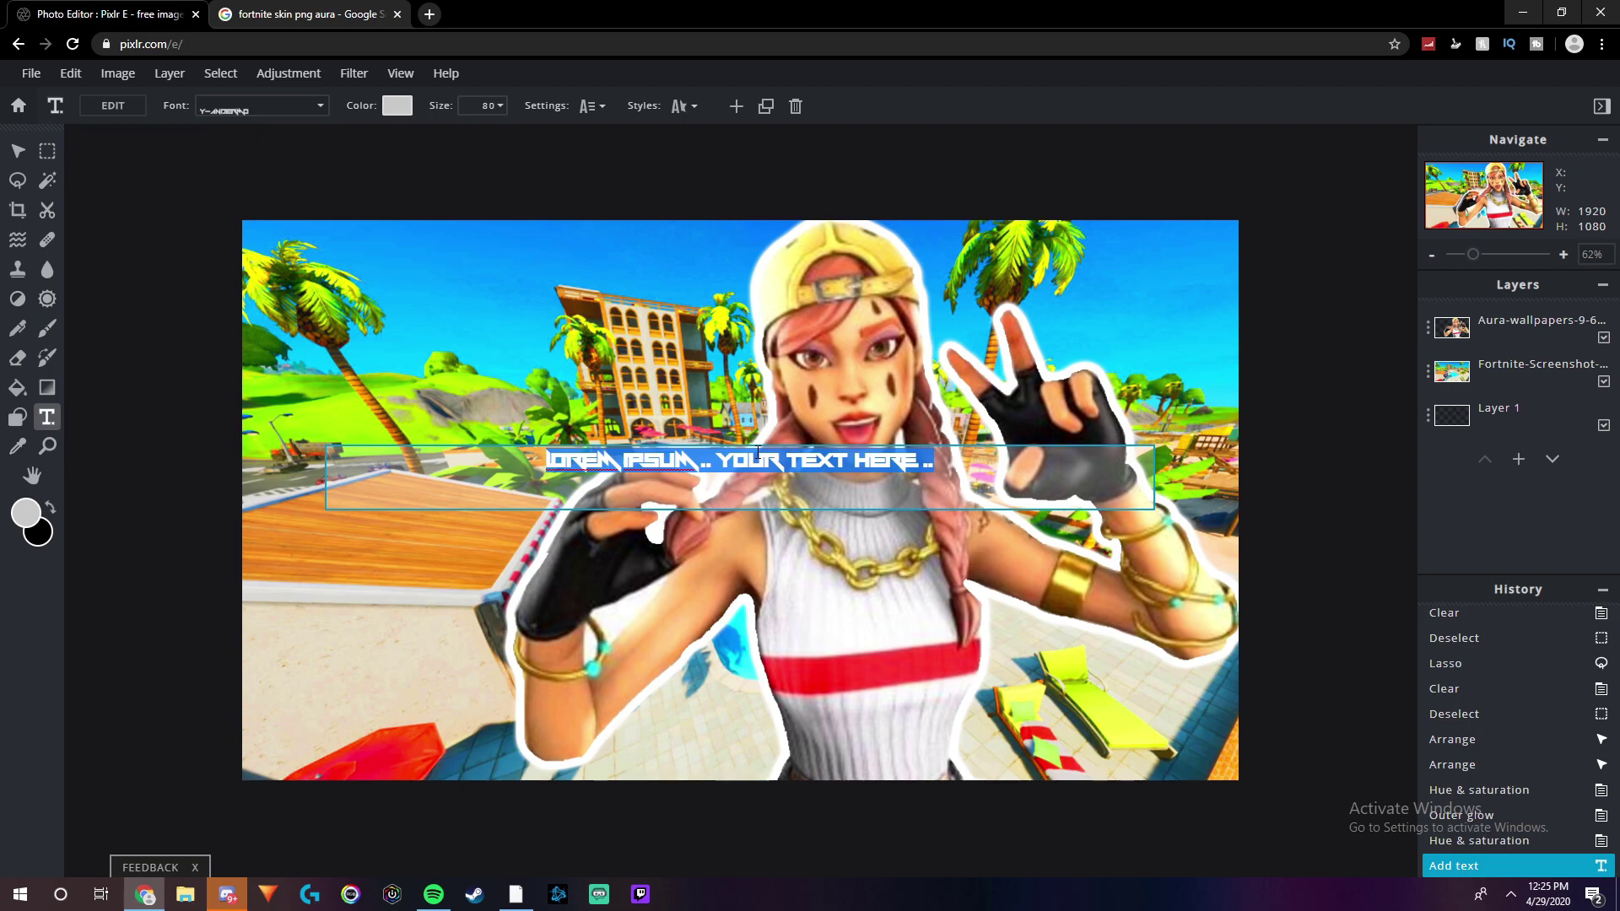
text(FORTNITE)
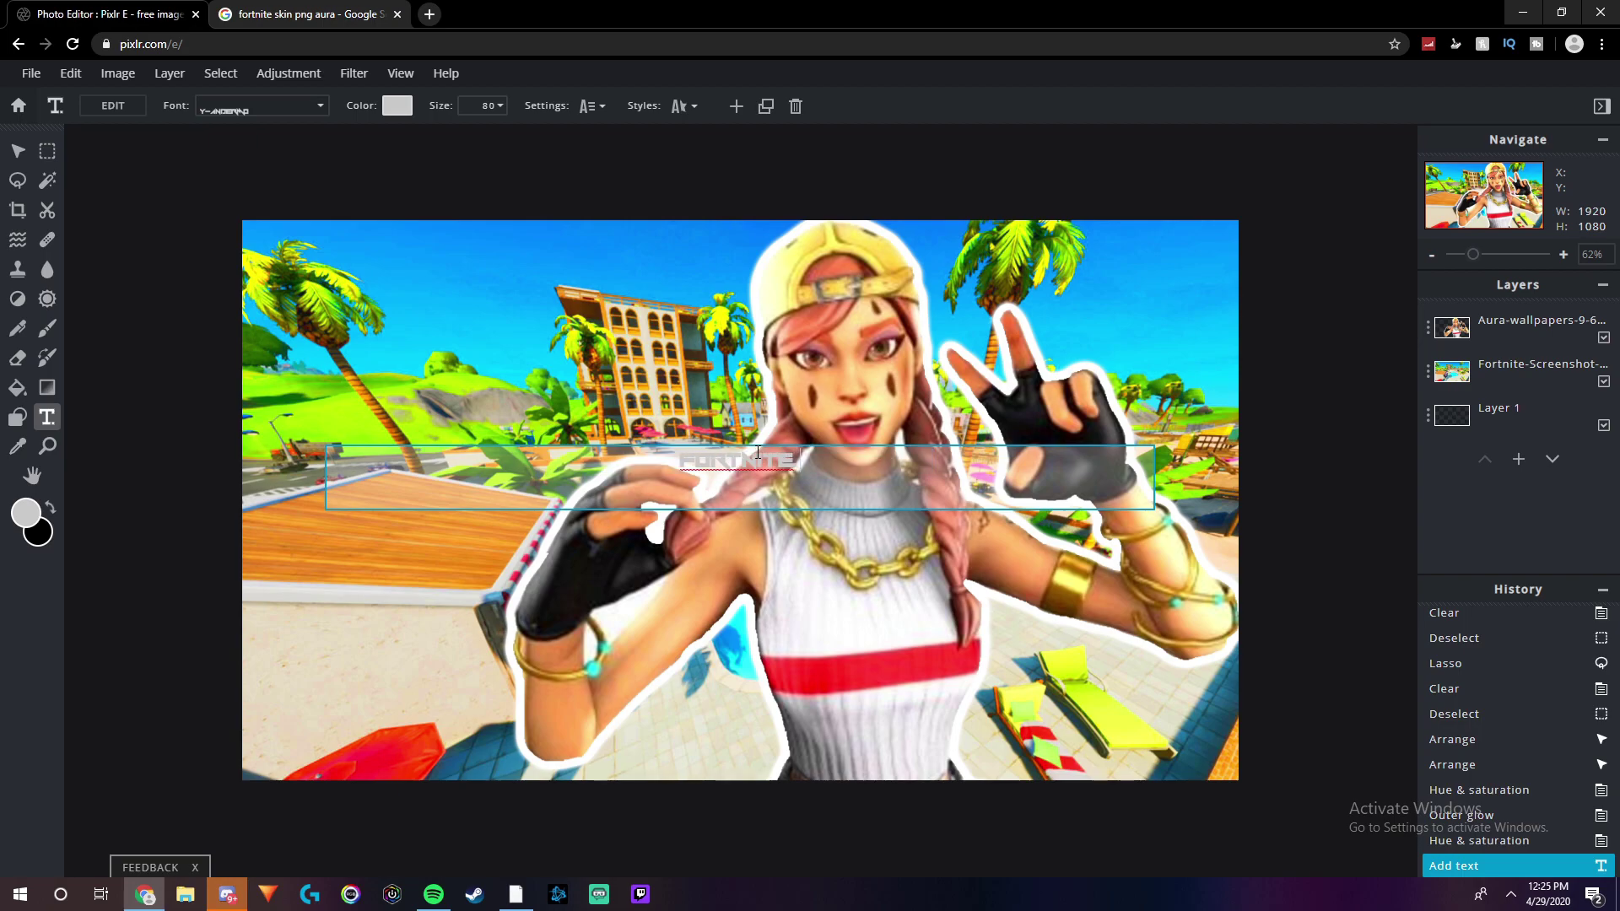
key(Return)
text(MONTAGE)
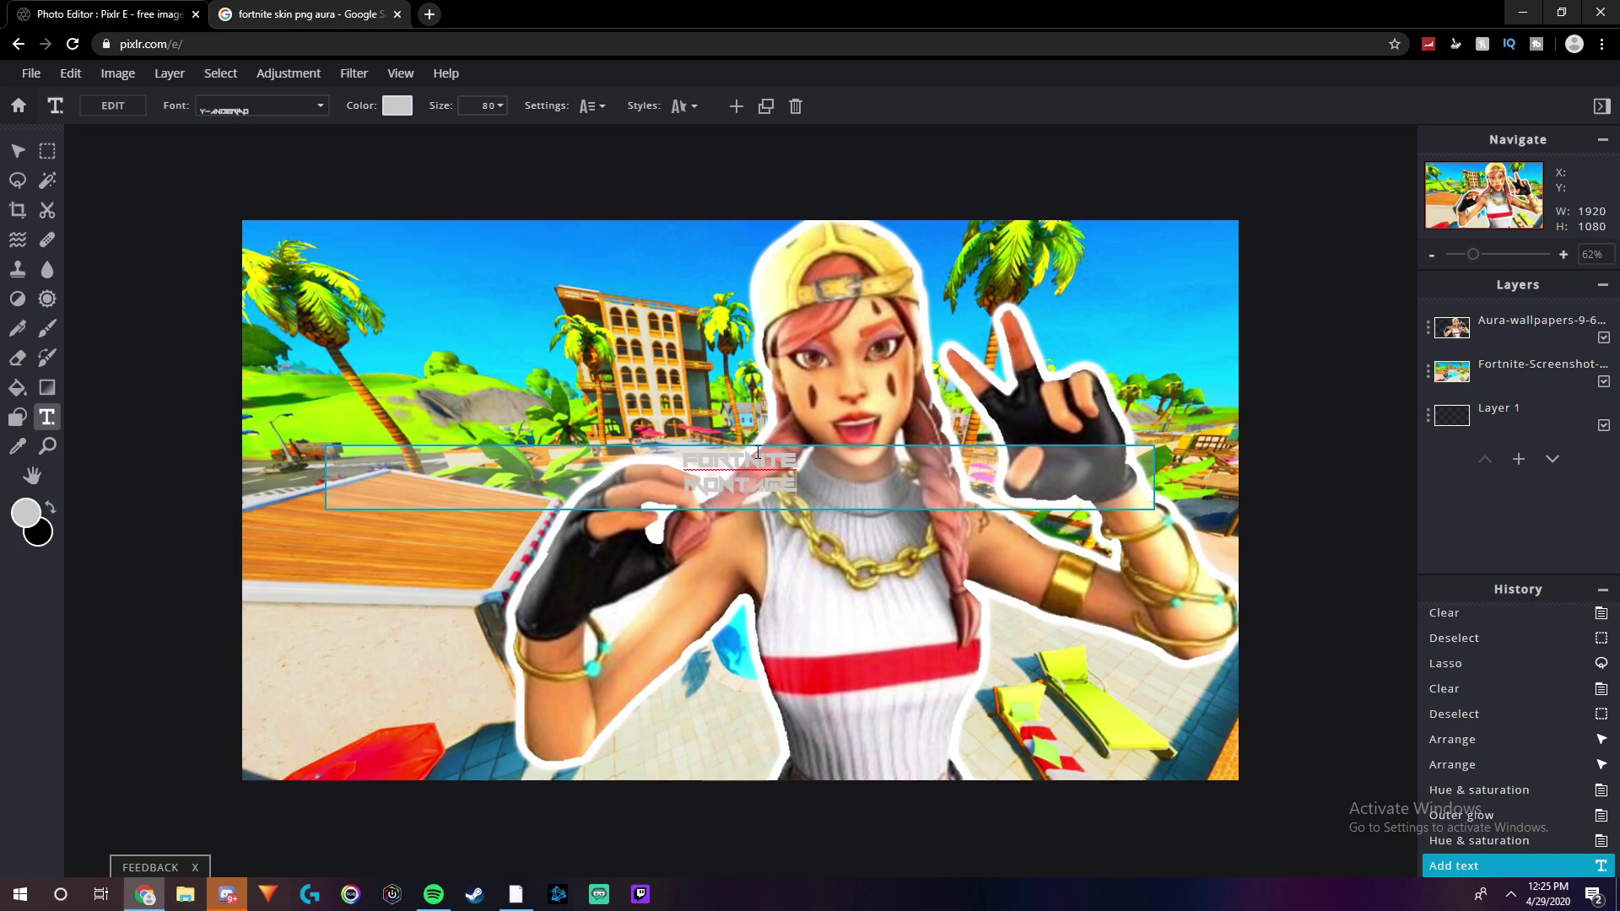
key(Return)
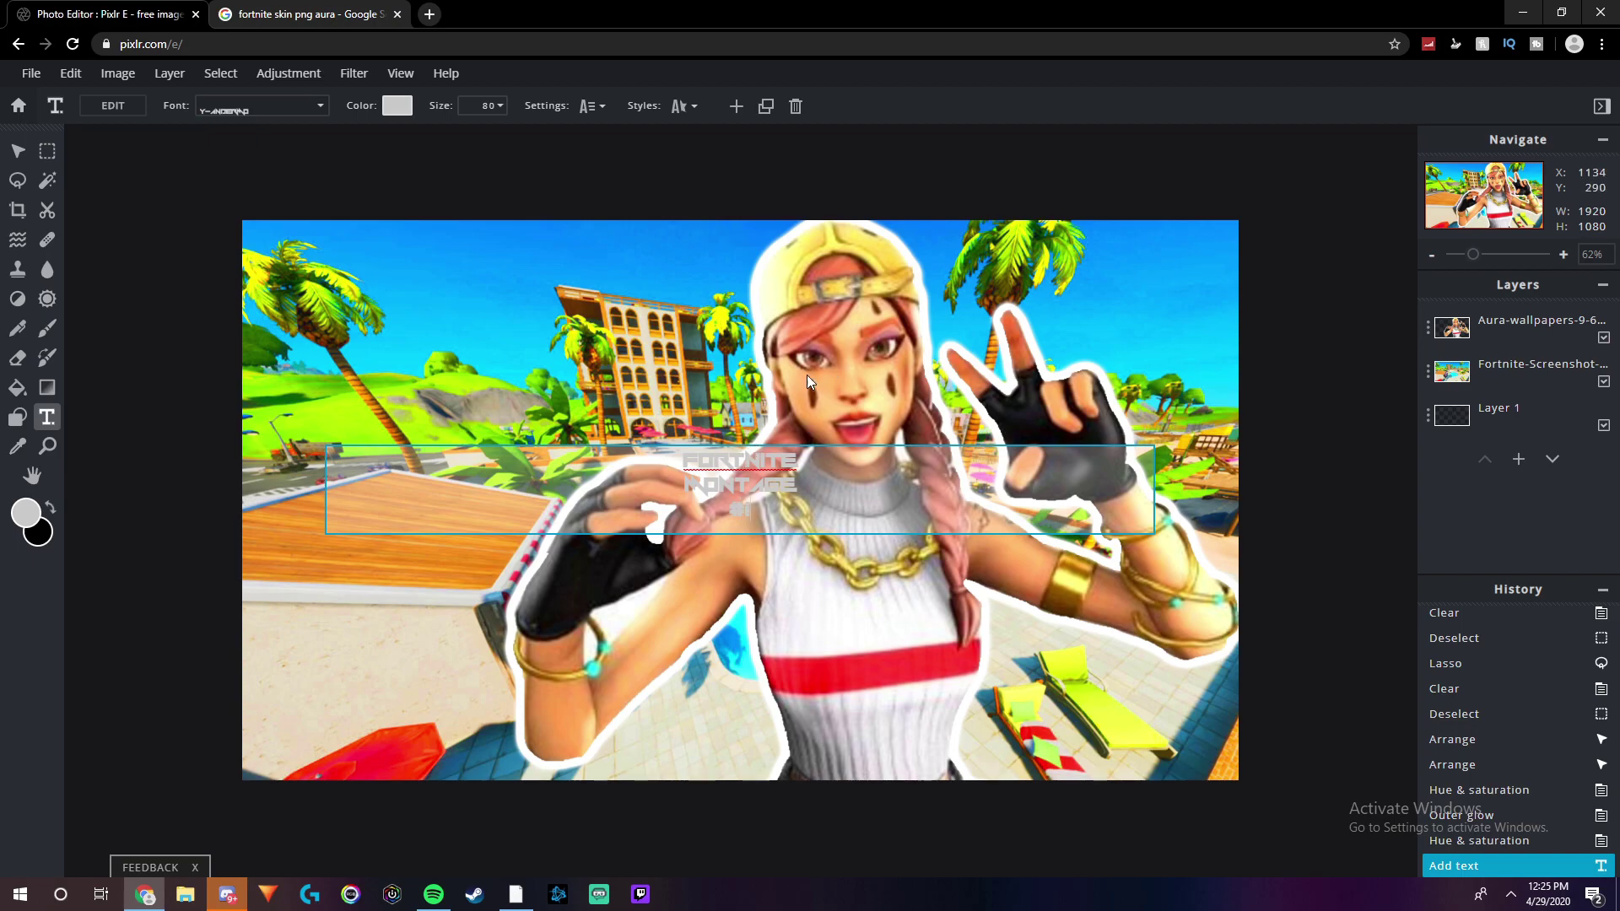
Make the title text white with an orange #F77300 outline
click(399, 107)
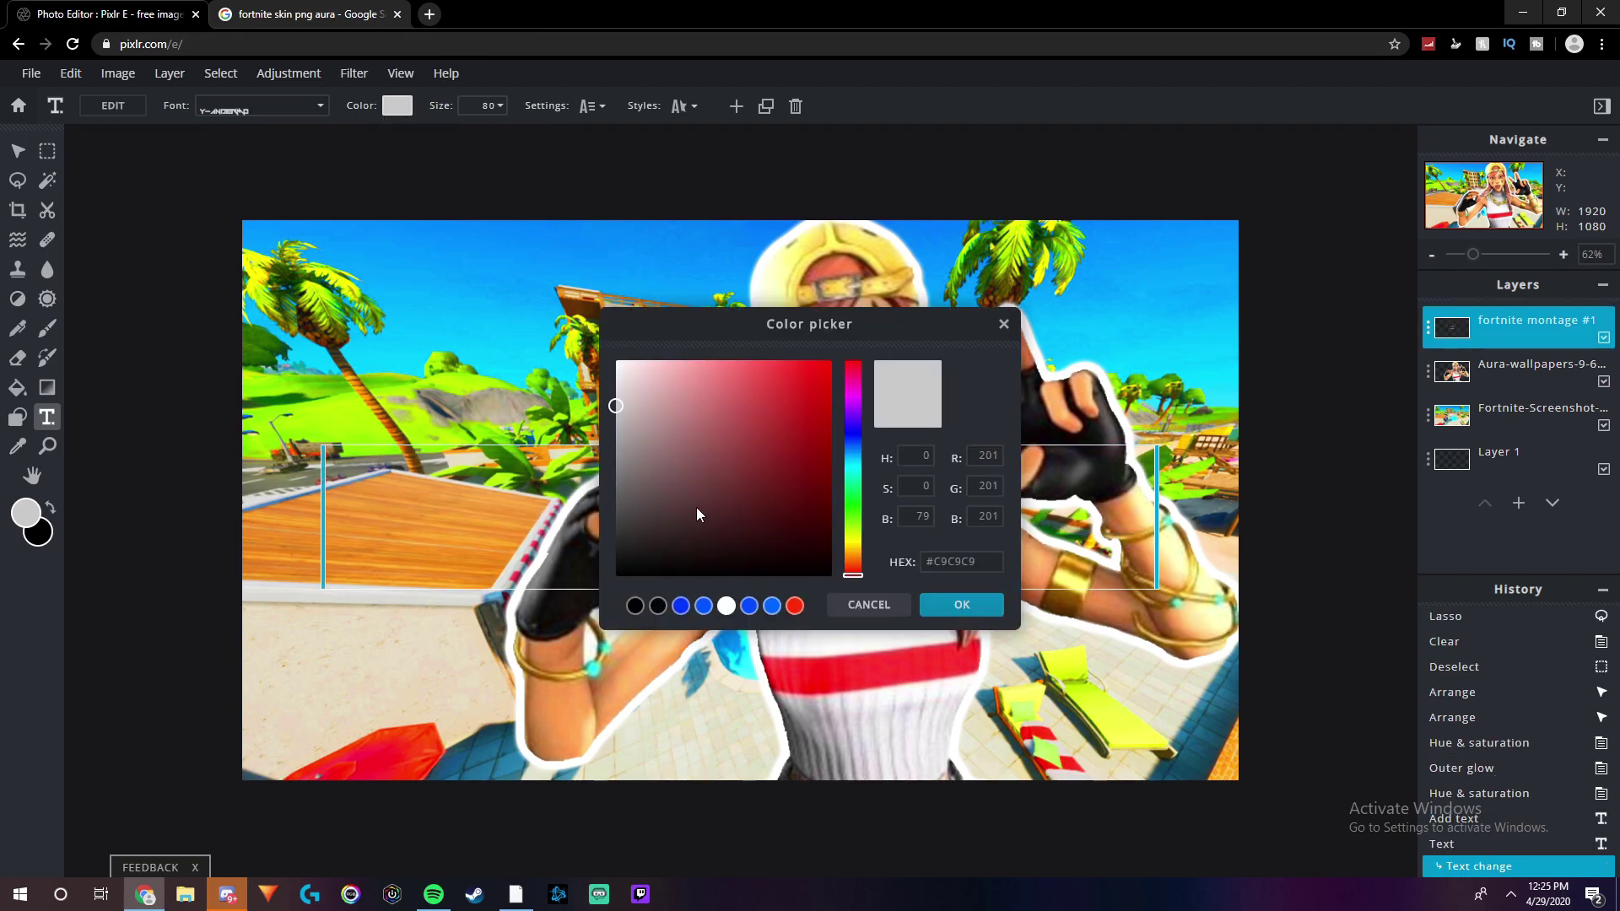
click(725, 606)
click(962, 605)
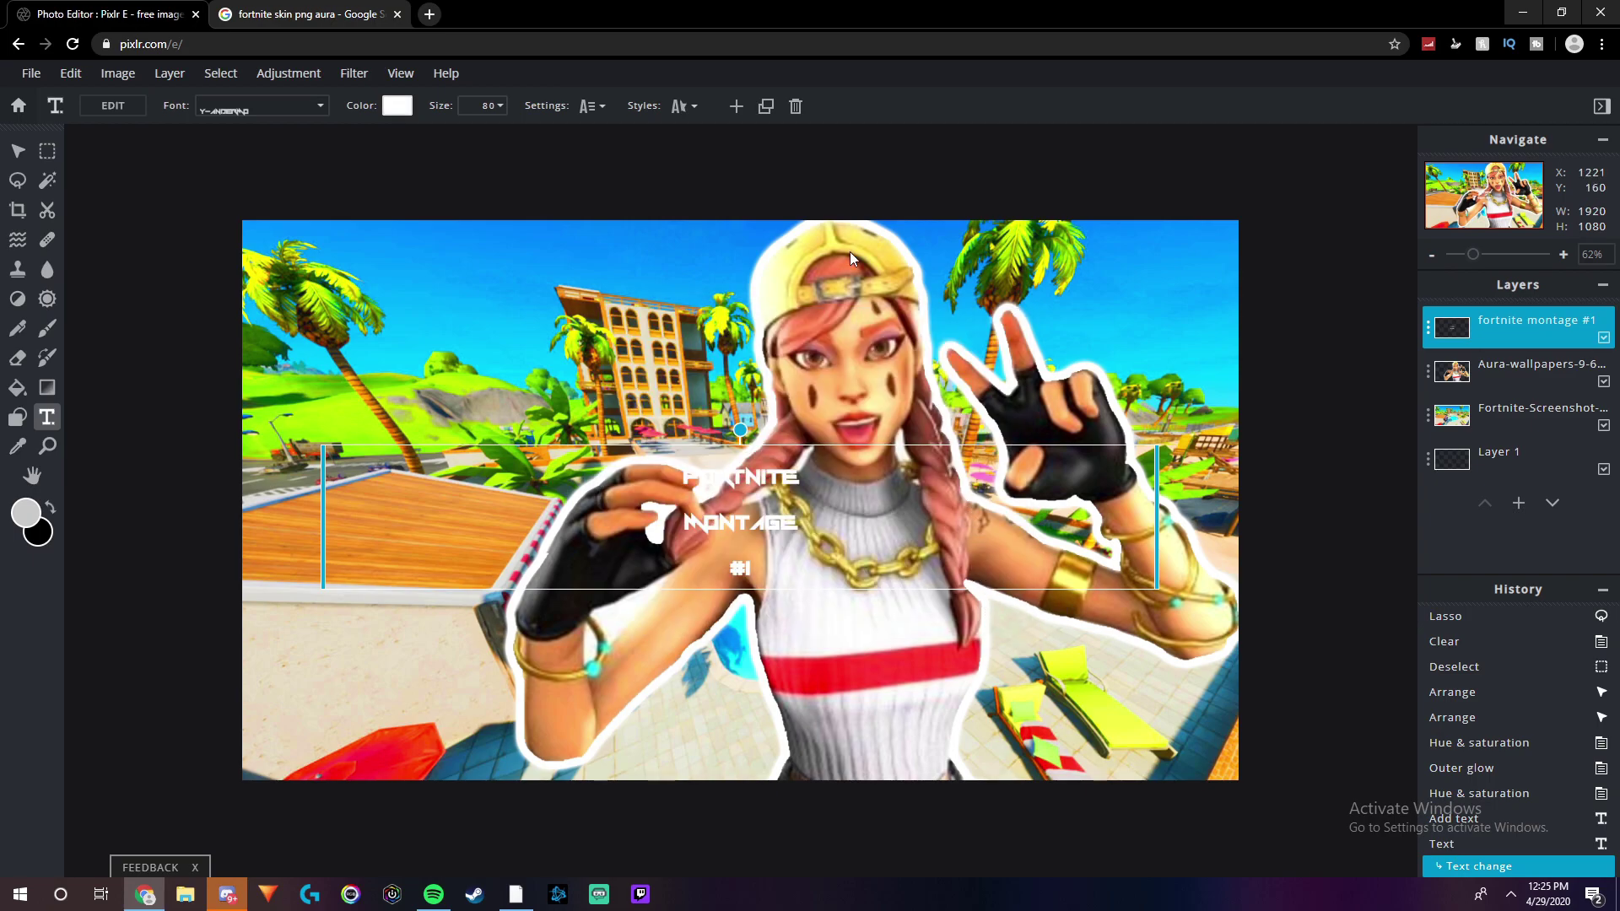
click(678, 106)
click(682, 230)
click(680, 257)
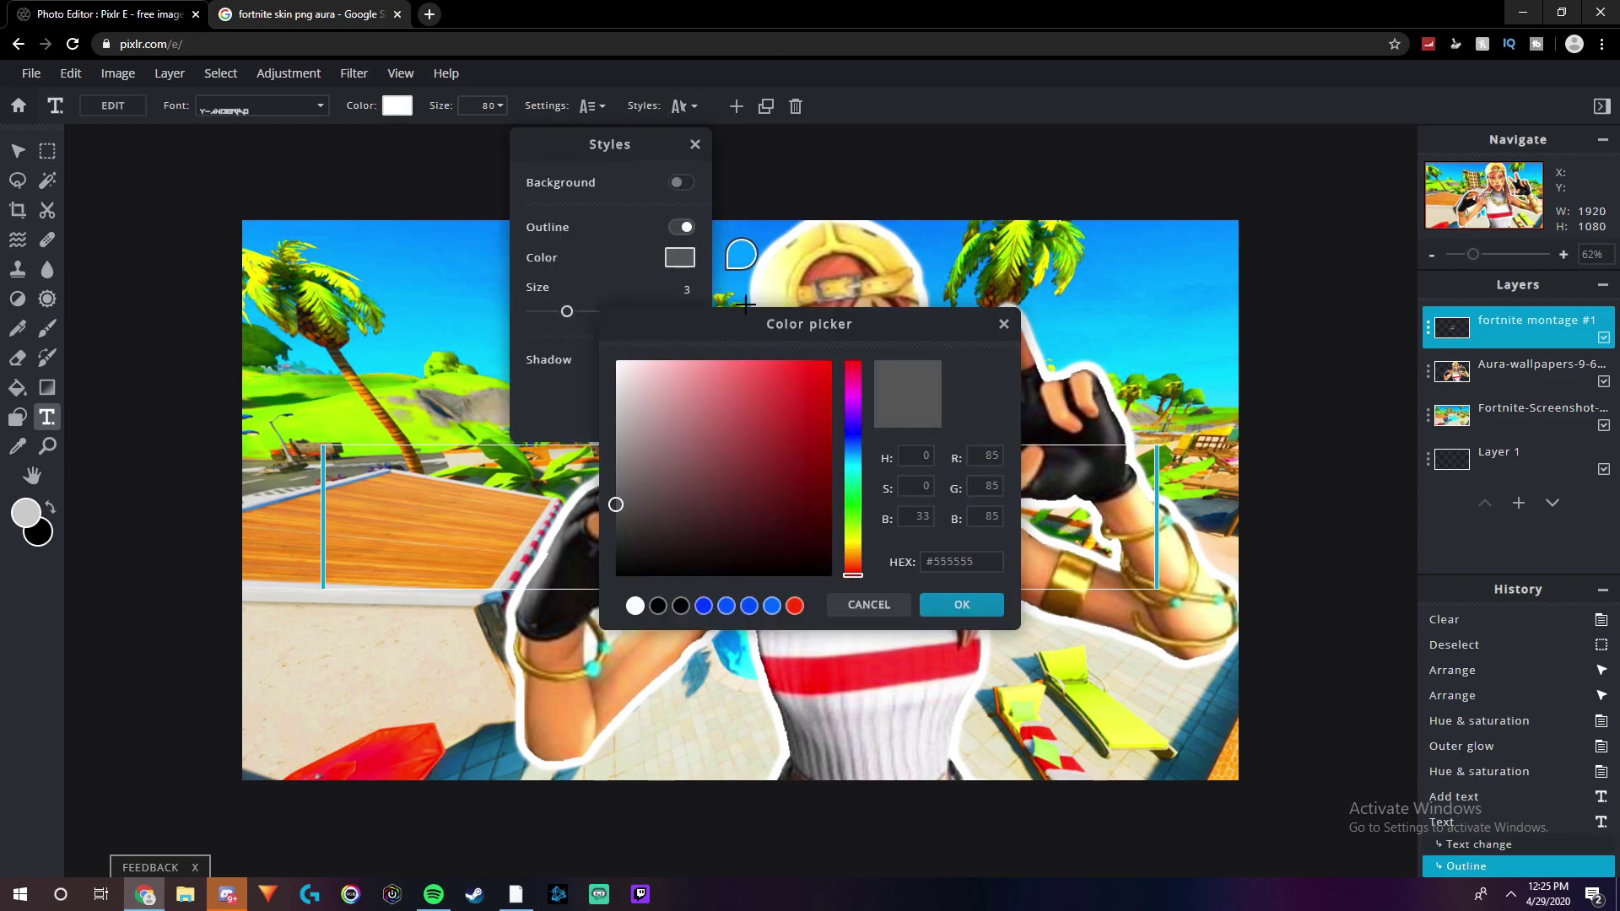
click(855, 560)
drag(831, 401, 832, 367)
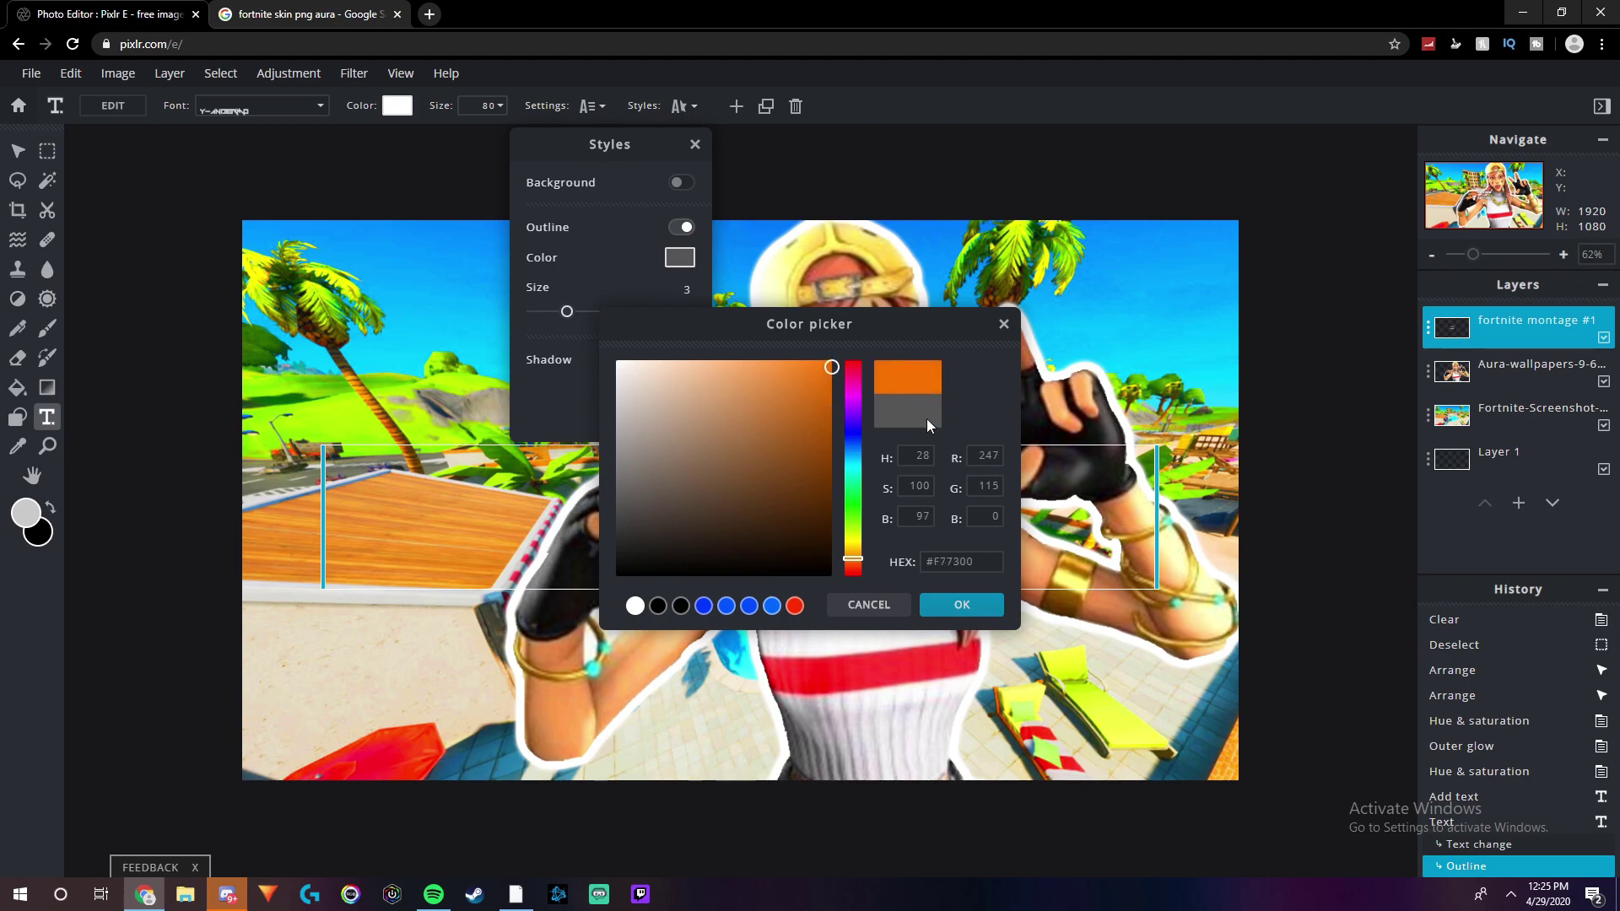
click(962, 605)
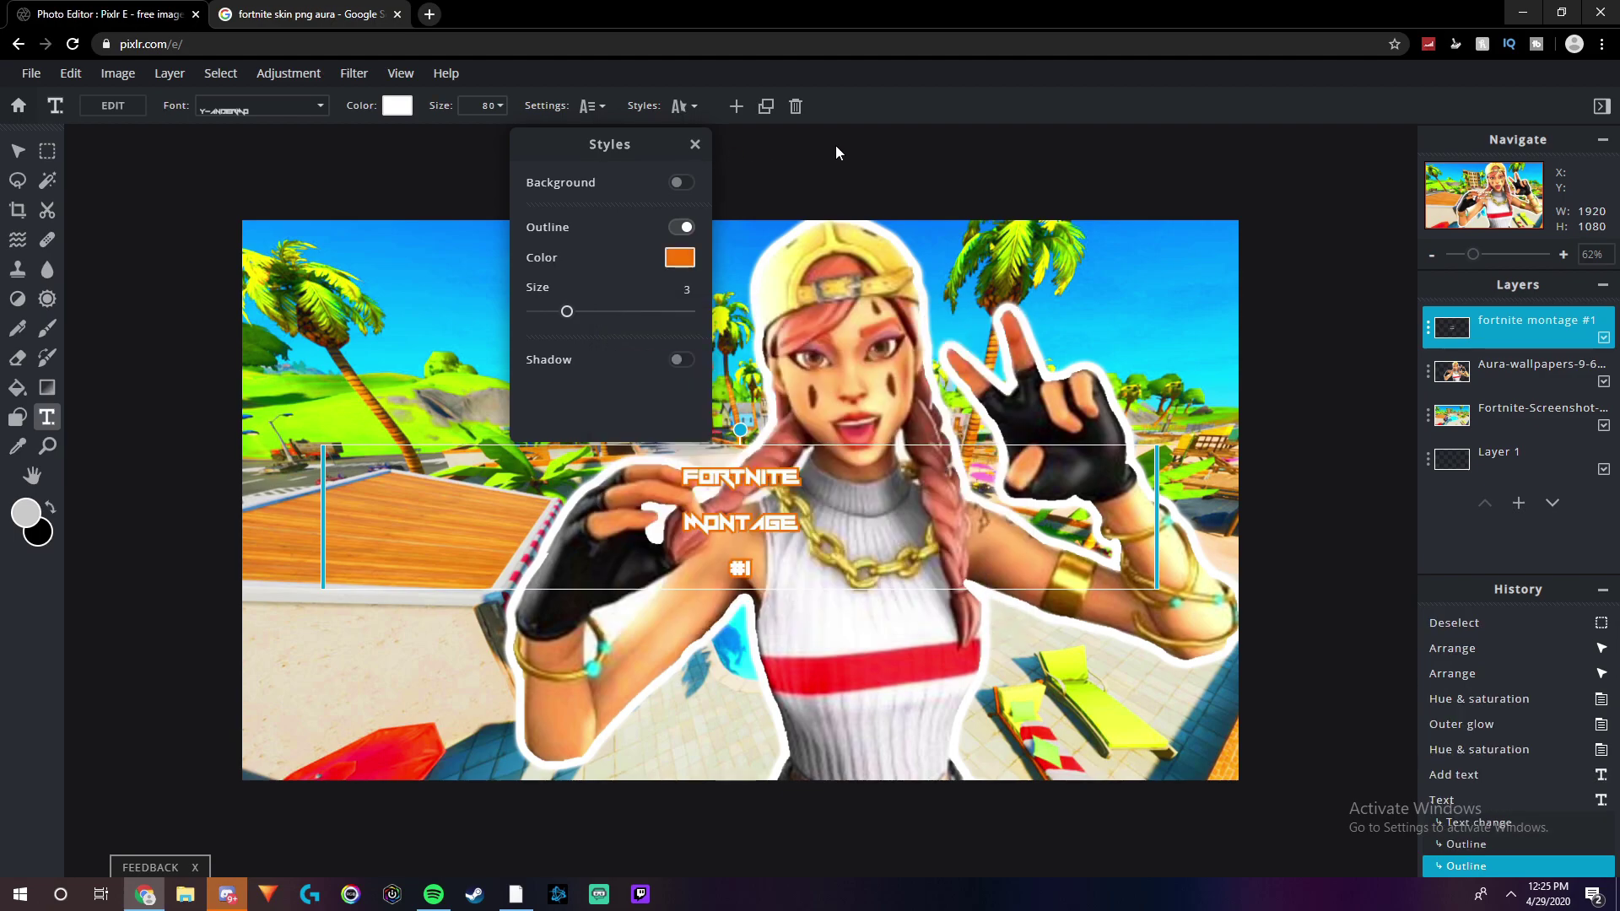
Enlarge the title text to size 373 and move it higher on the image
click(501, 106)
drag(376, 135, 416, 146)
drag(591, 641, 579, 472)
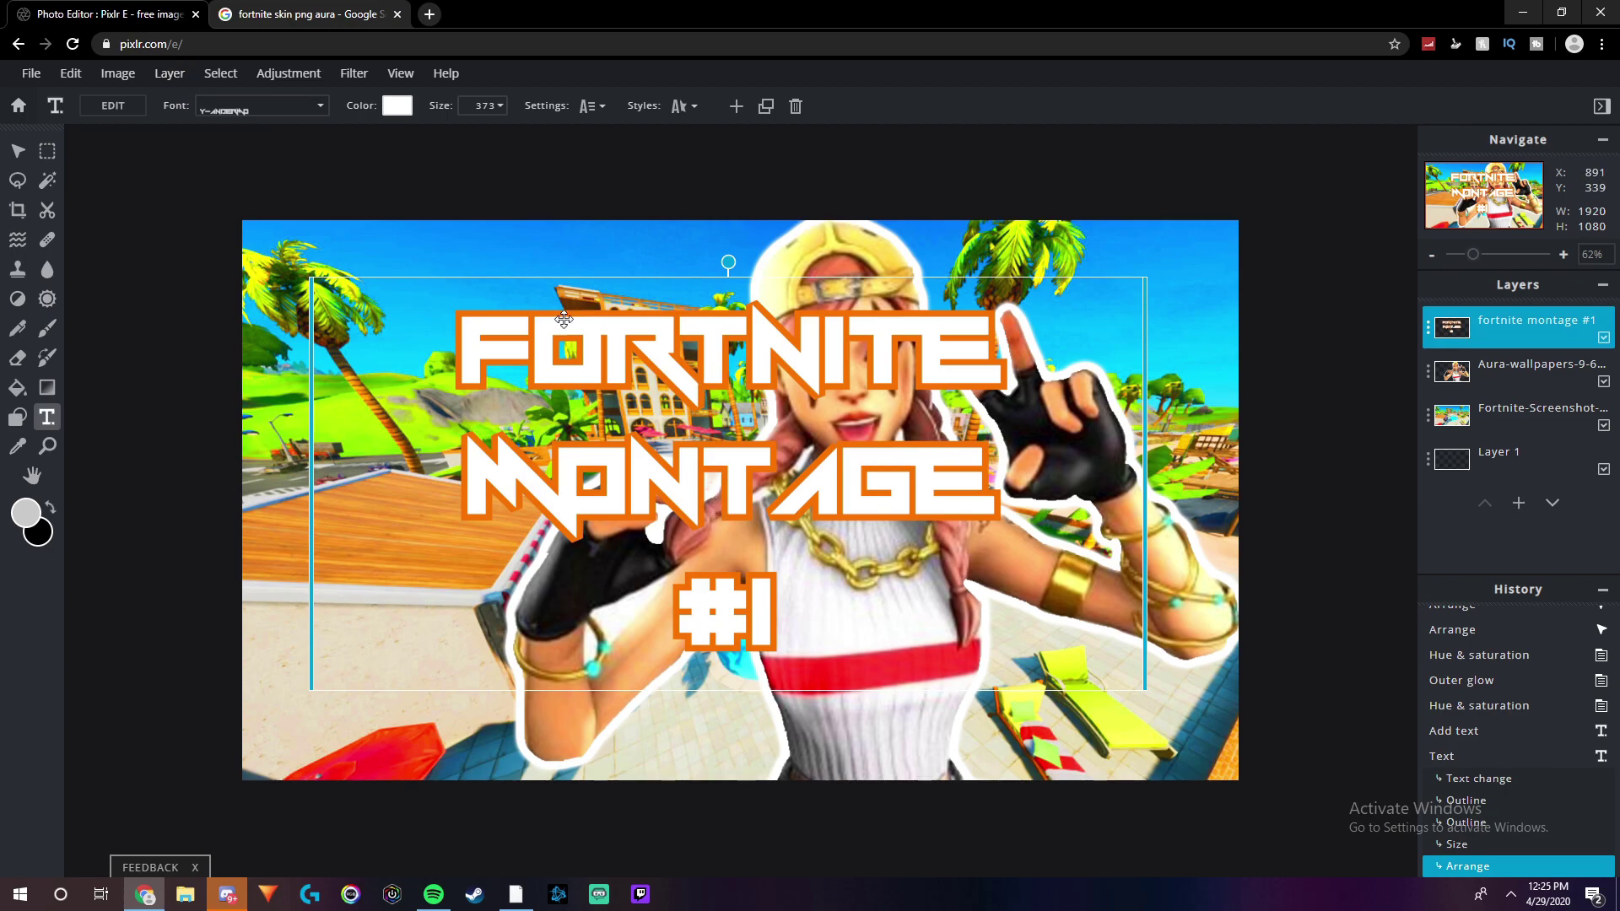
Rasterize the title text, move it toward the upper left and tilt it slightly counter-clockwise
click(169, 74)
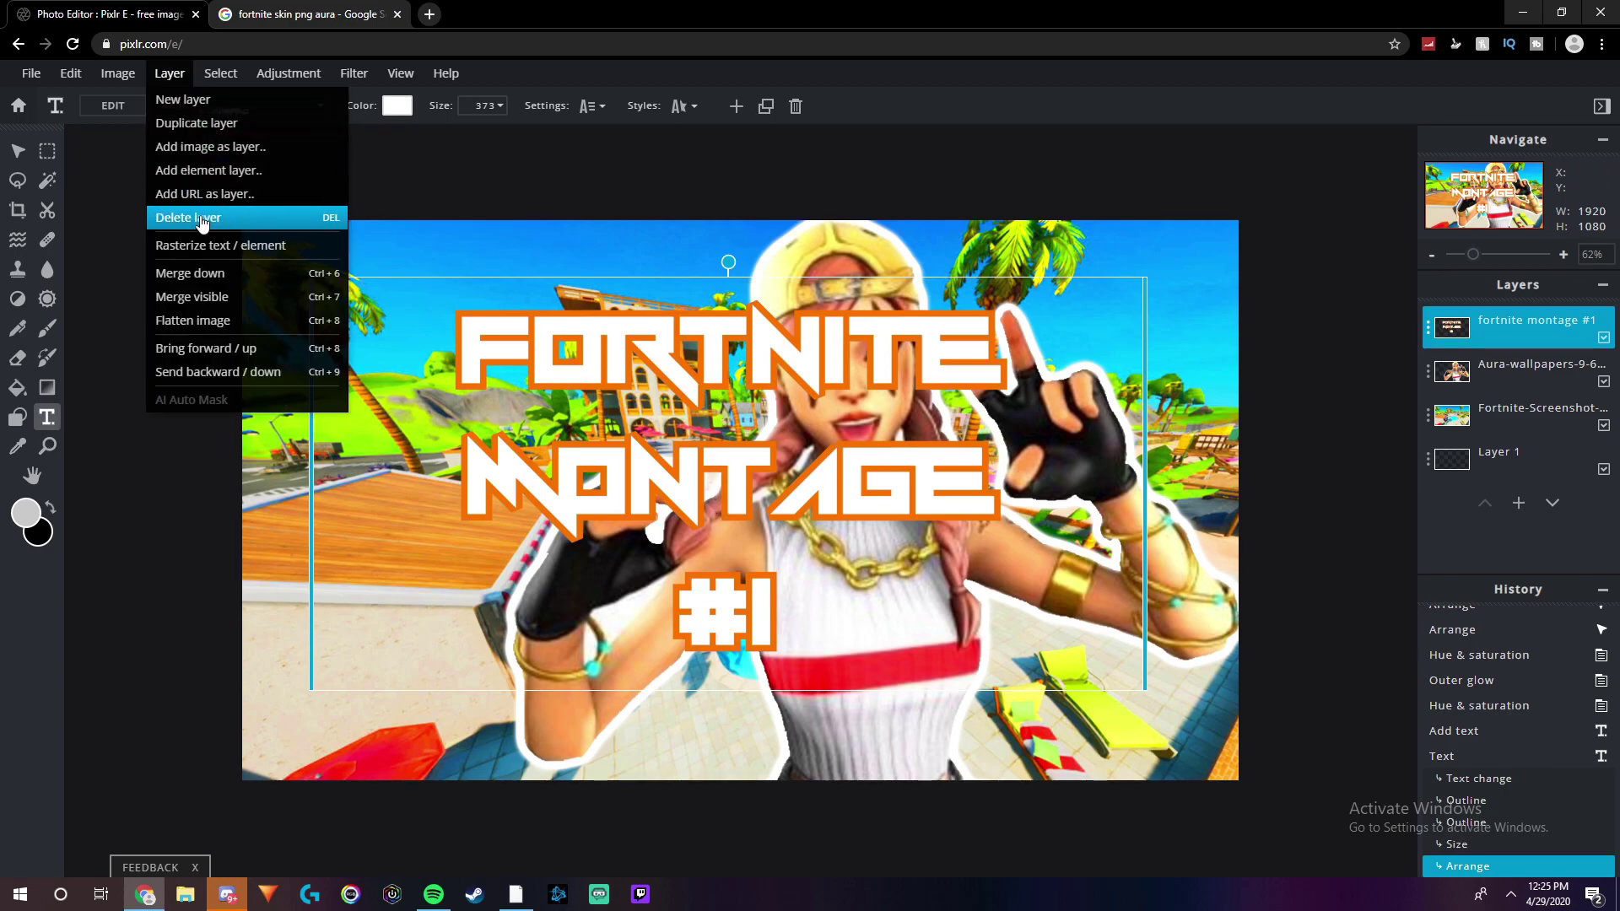
click(205, 245)
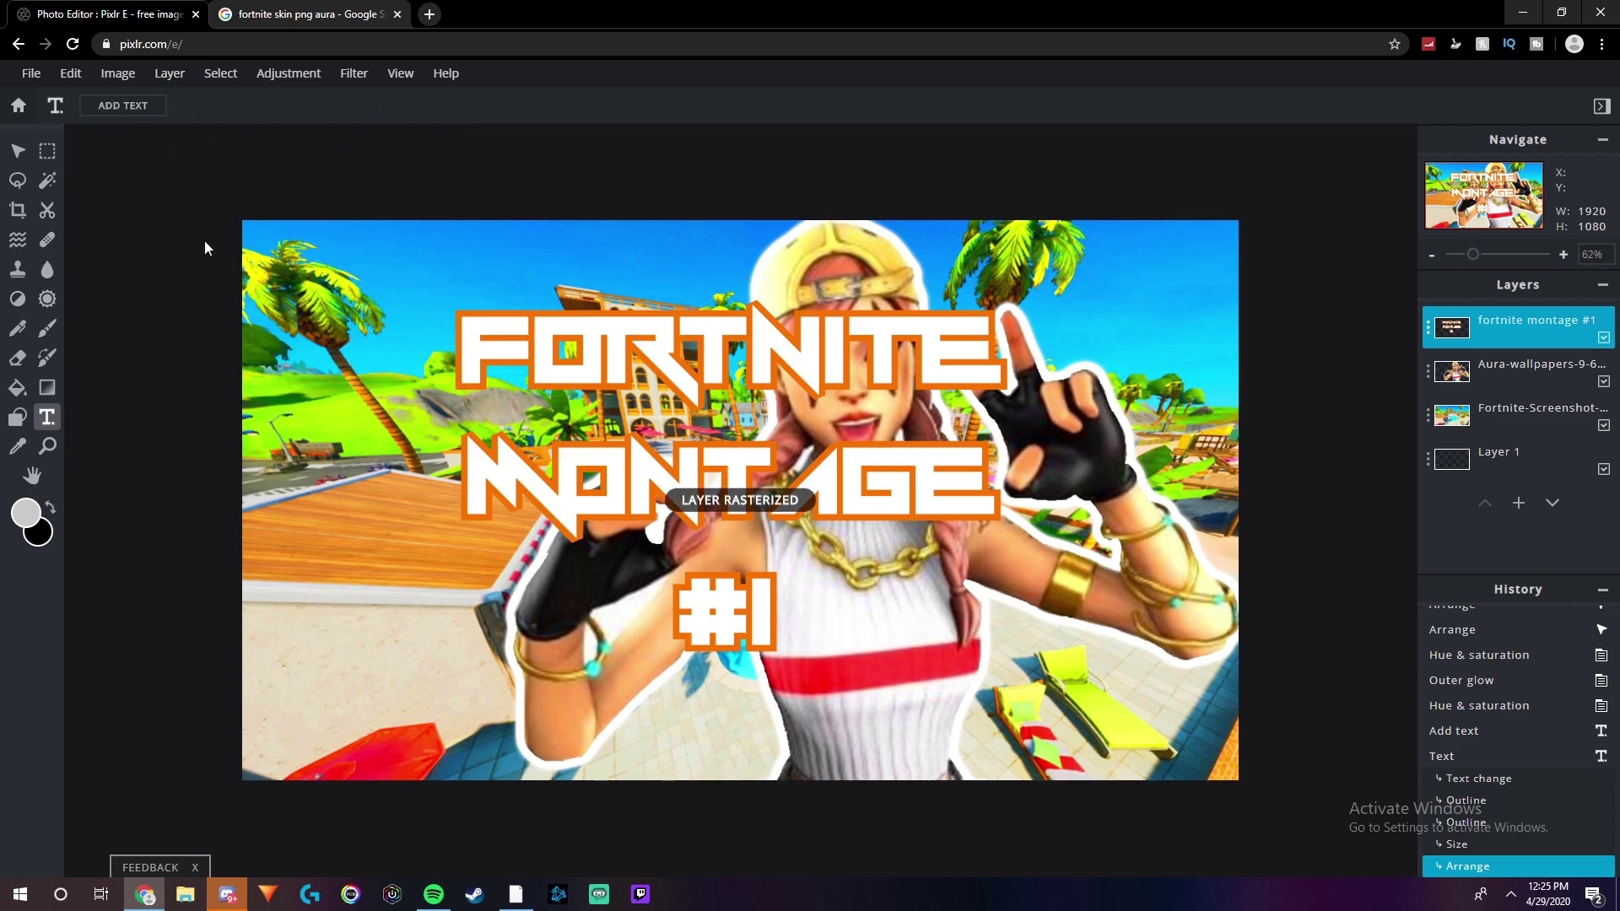
click(19, 150)
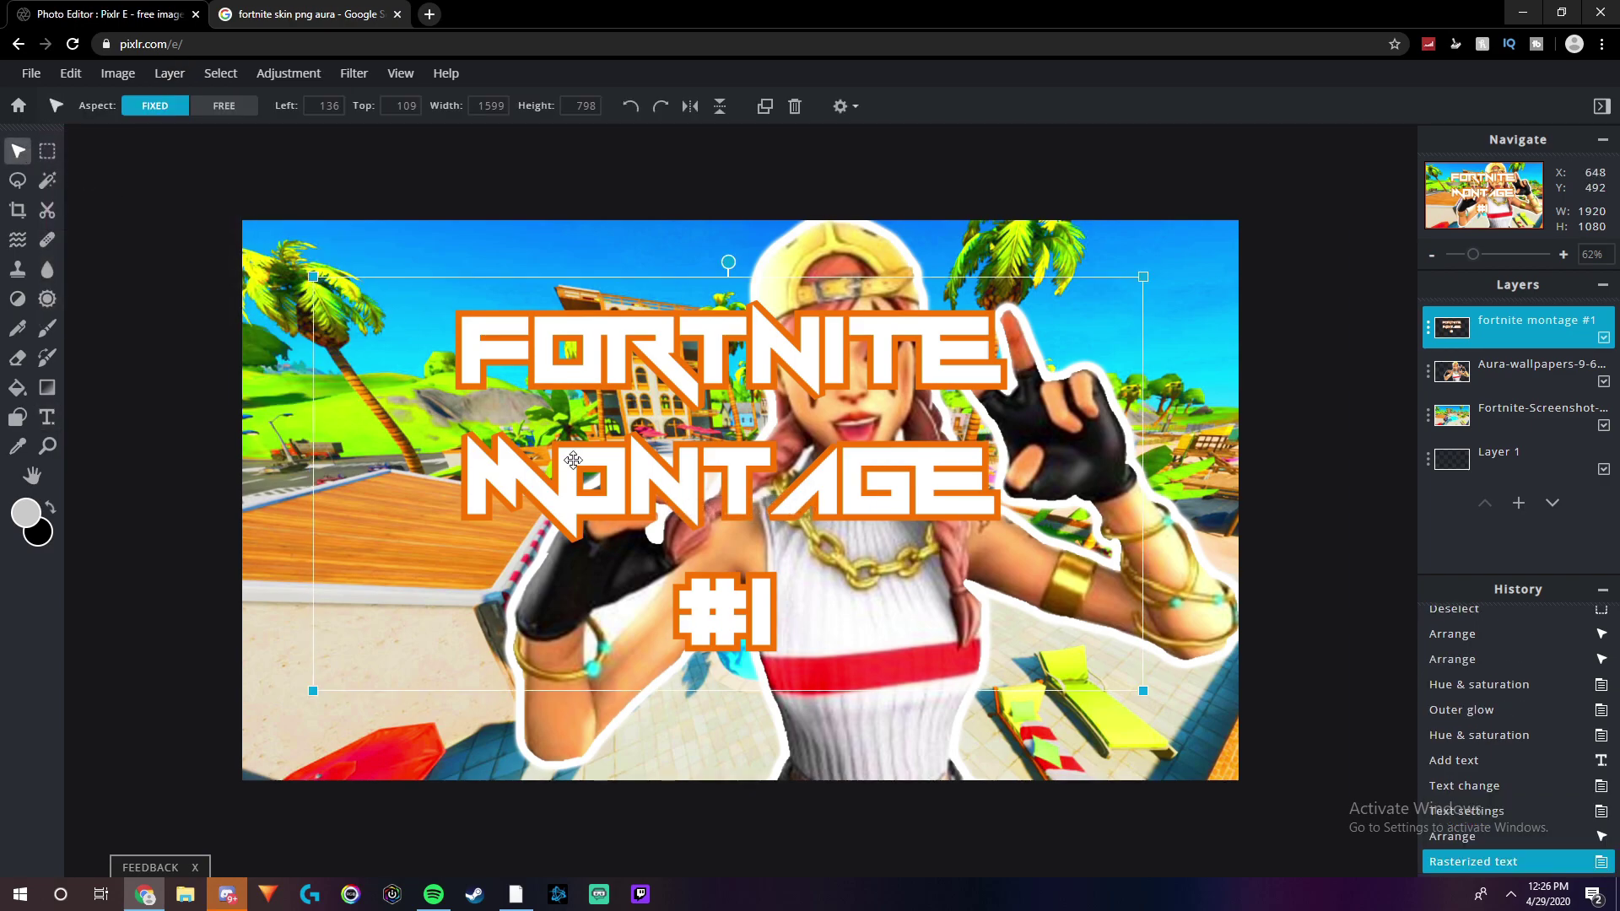
drag(572, 456, 507, 422)
mouse_move(659, 227)
mouse_down()
mouse_move(675, 221)
mouse_move(652, 230)
mouse_up()
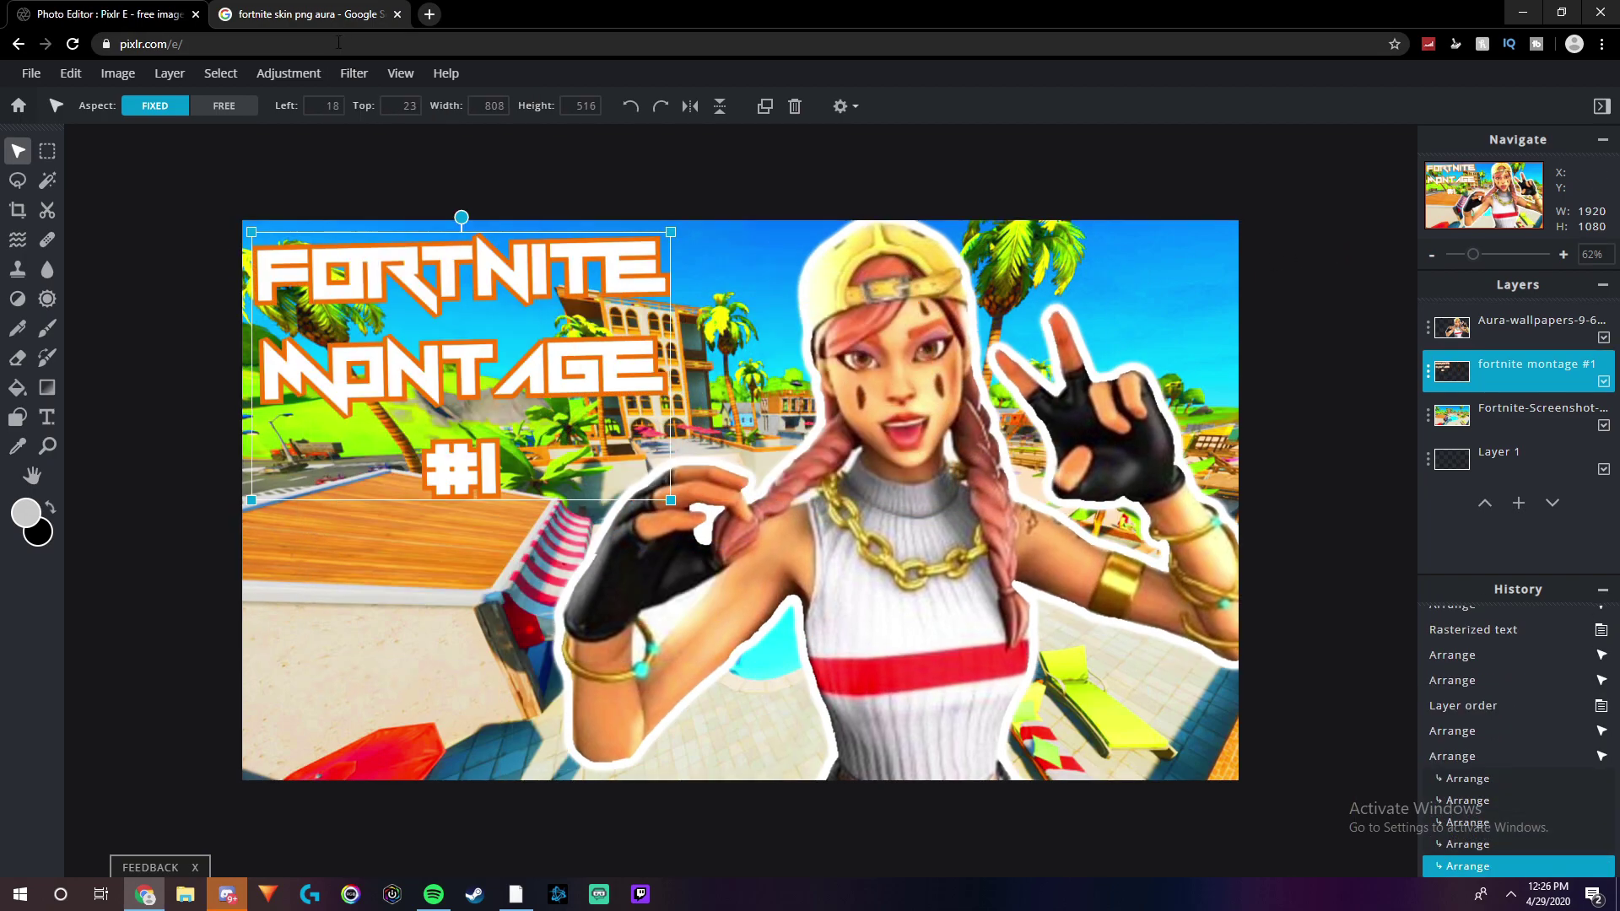
Apply a white 10 px Outer glow filter to the title, then deselect it
click(354, 73)
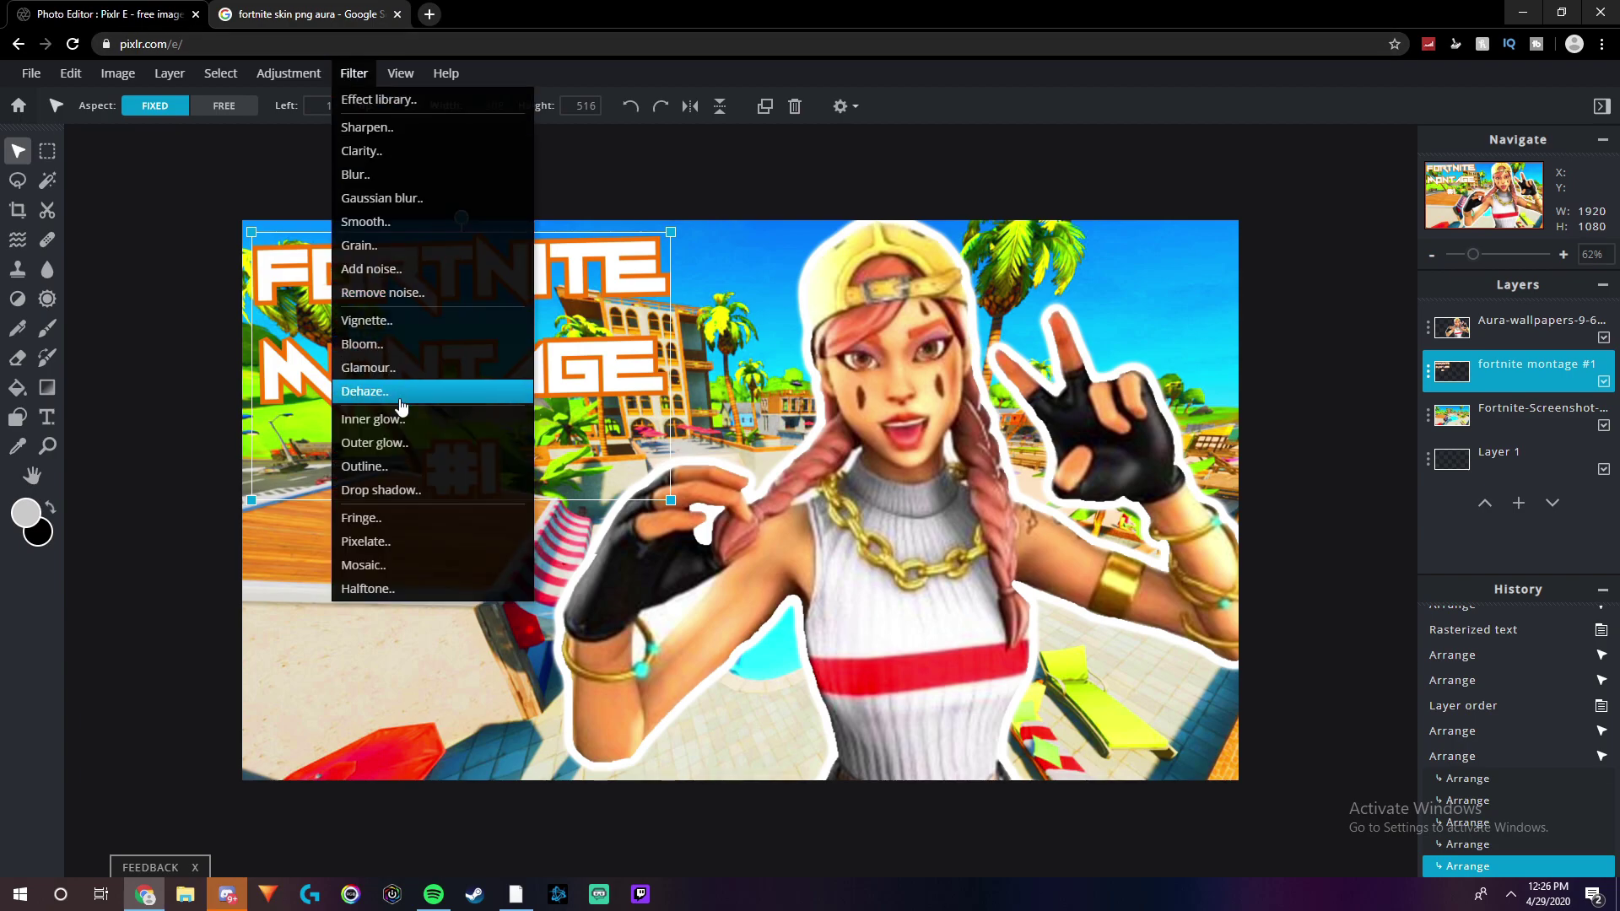
click(411, 444)
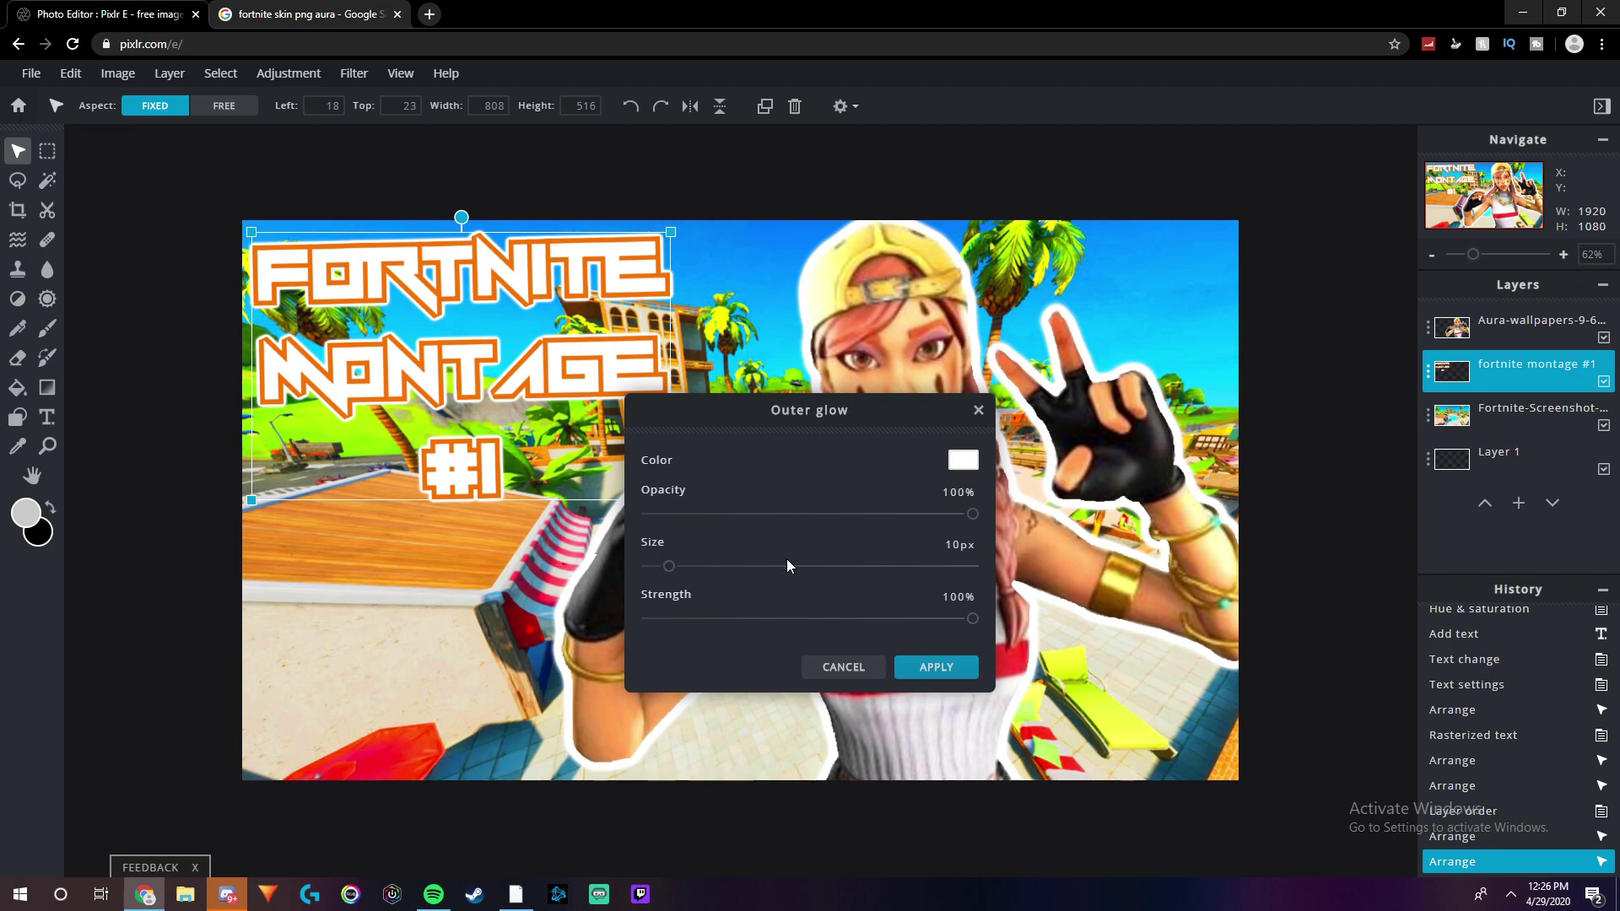
click(936, 668)
click(264, 559)
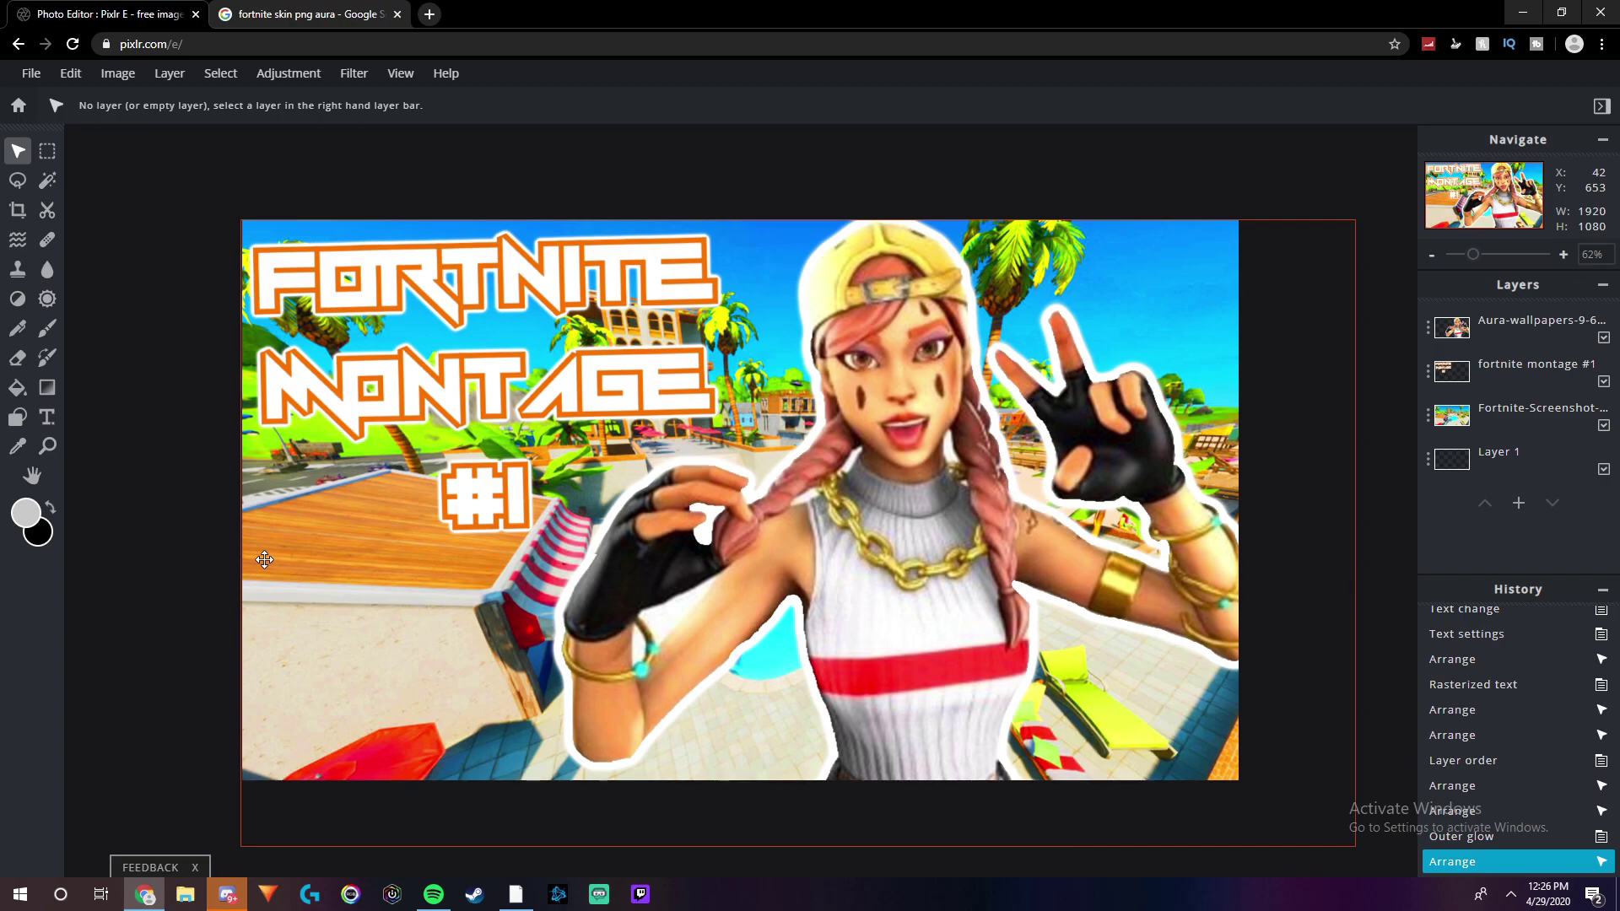